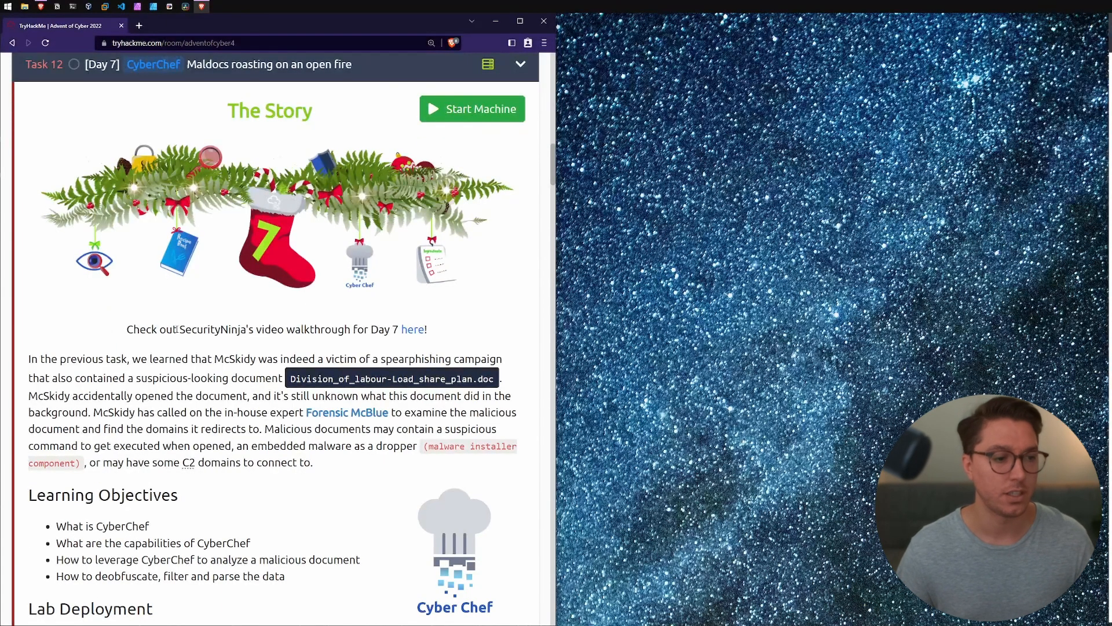
Step: Read the Day 7 story about the suspicious document McSkidy opened and what malicious documents may contain
drag(177, 329, 241, 330)
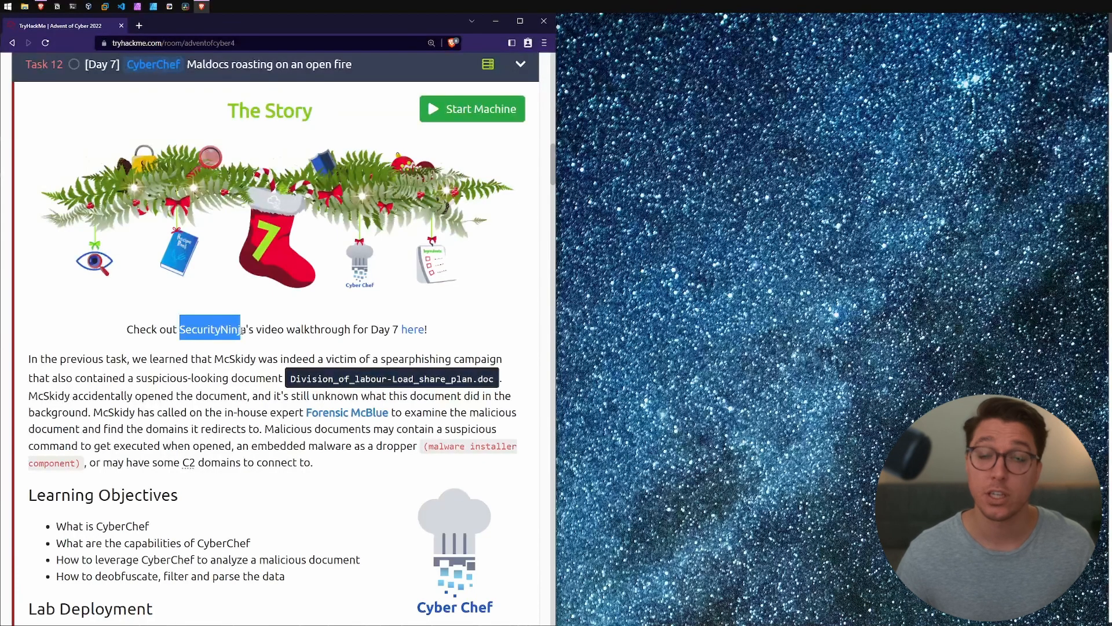
click(347, 302)
scroll(347, 302, down, 1)
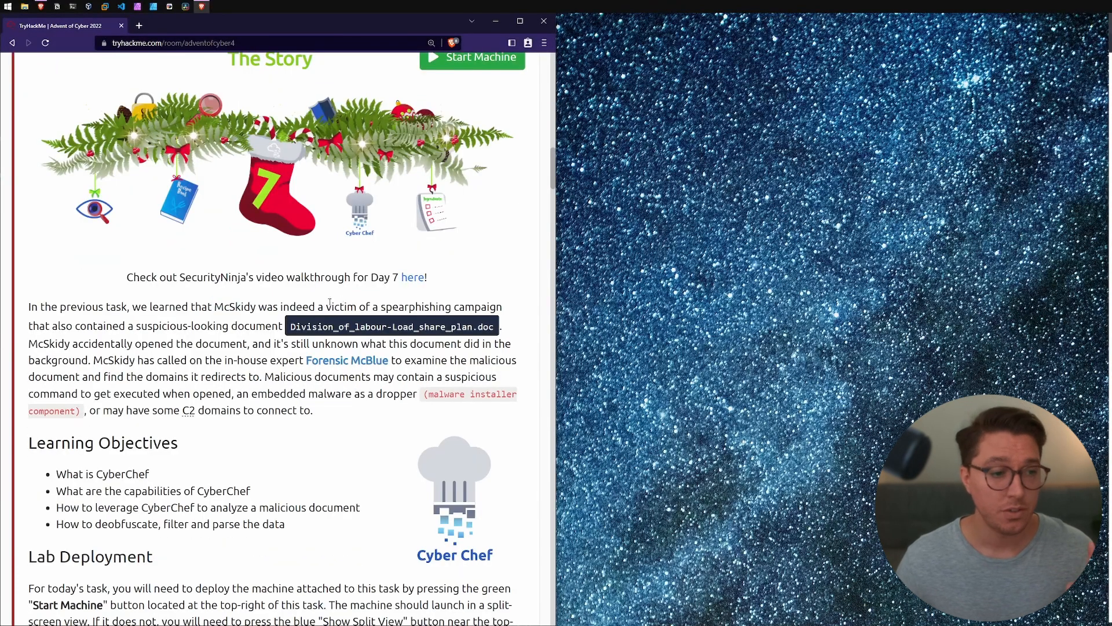
drag(114, 329, 217, 328)
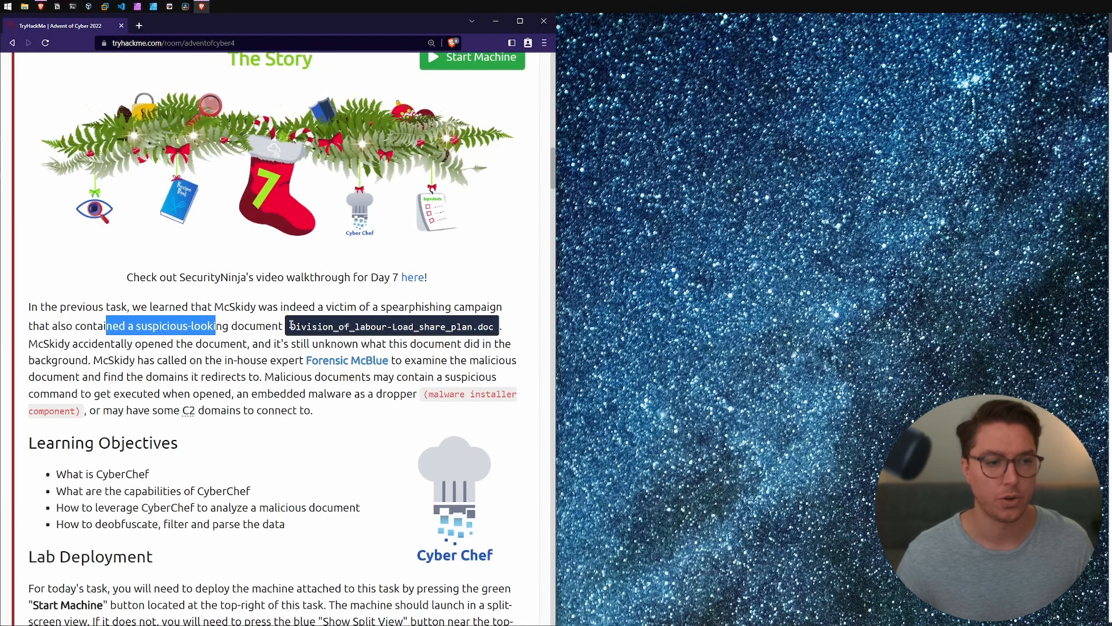
drag(292, 326, 496, 330)
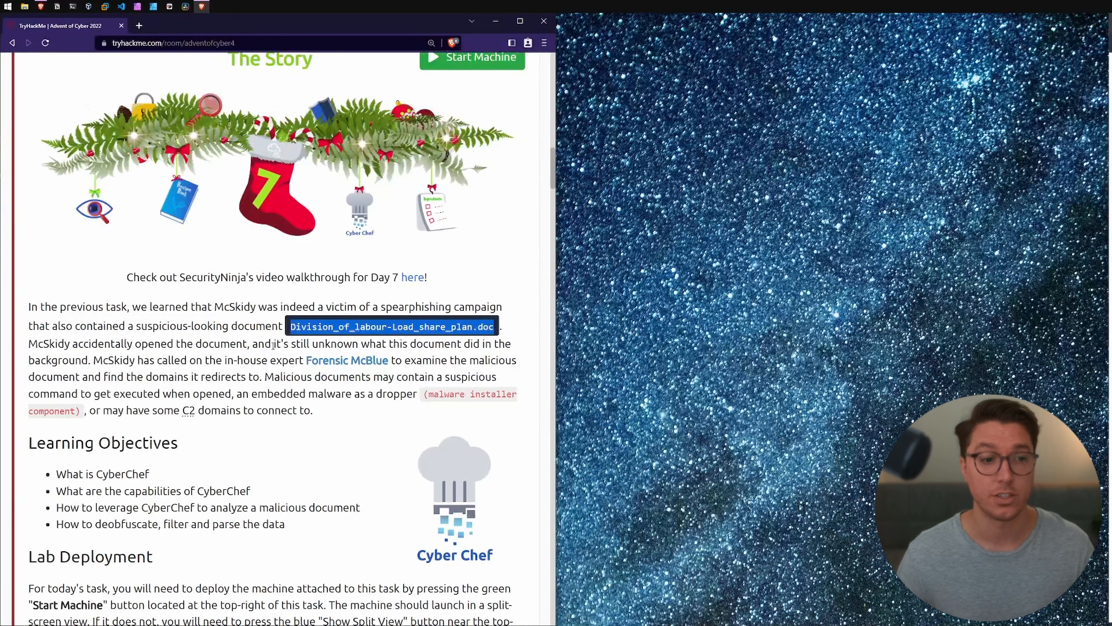
drag(29, 344, 192, 344)
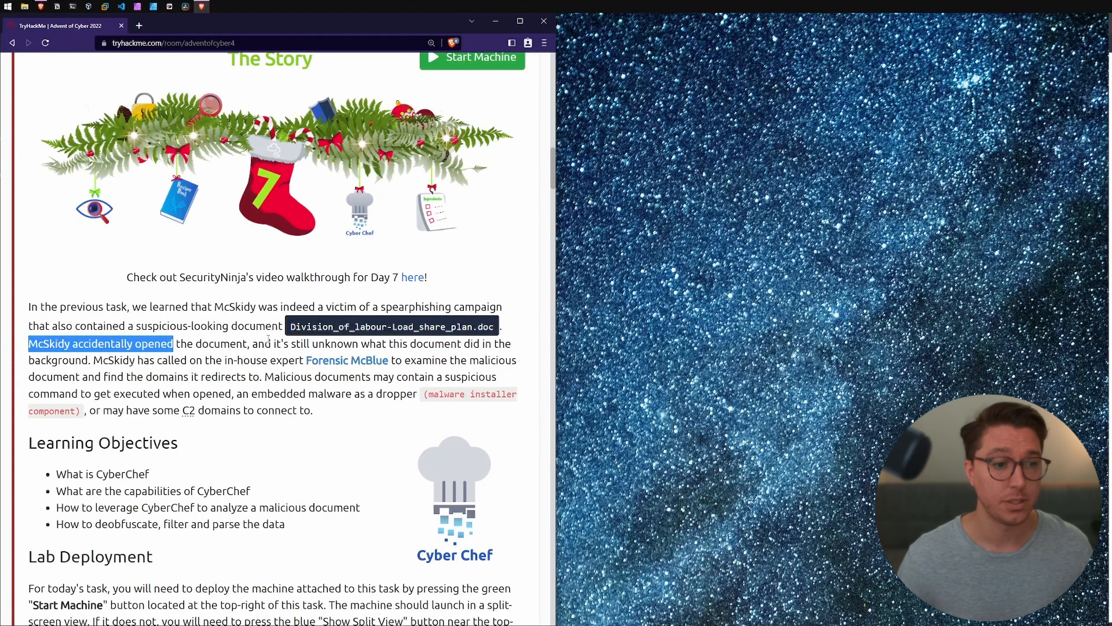
drag(278, 344, 388, 344)
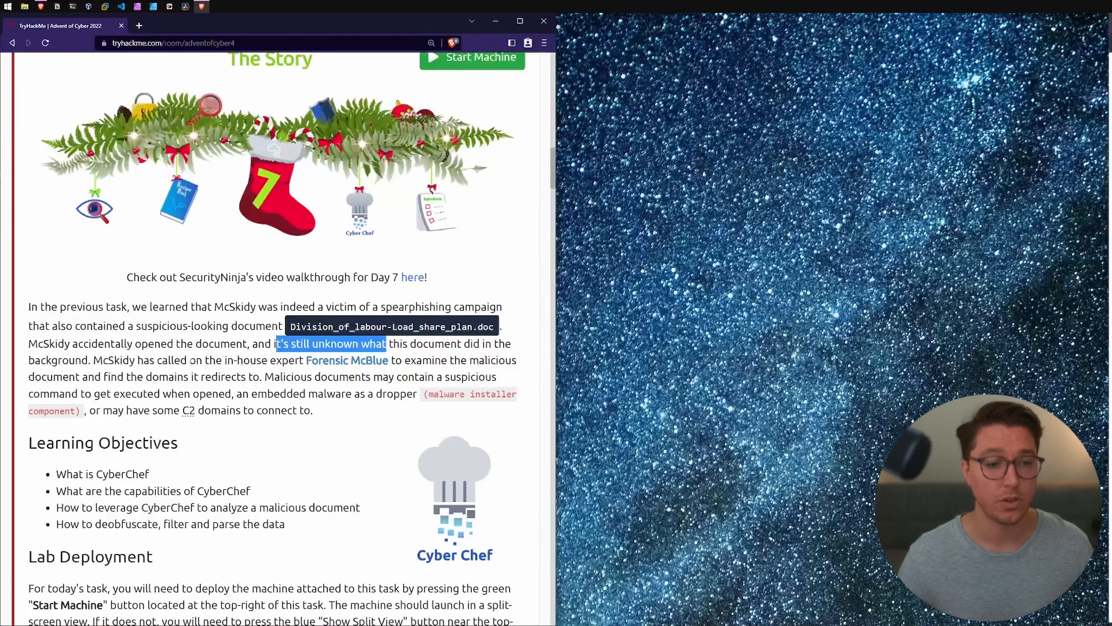
click(239, 357)
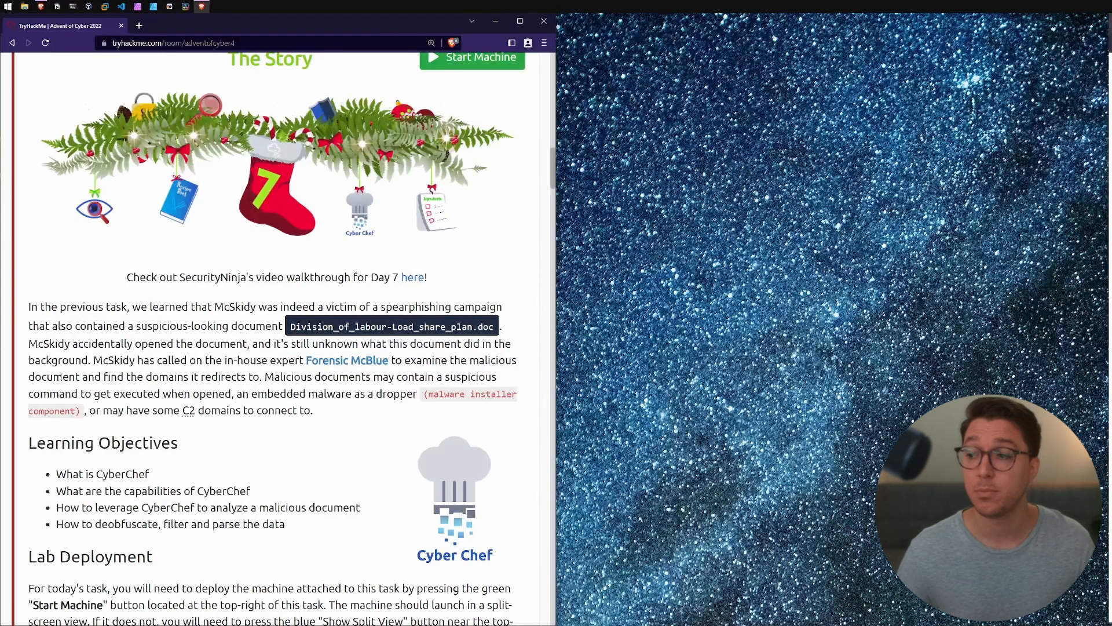
drag(88, 377, 177, 415)
click(262, 398)
click(95, 418)
Step: Open the definition of C2 from the story text and read about Command and Control infrastructure
click(188, 417)
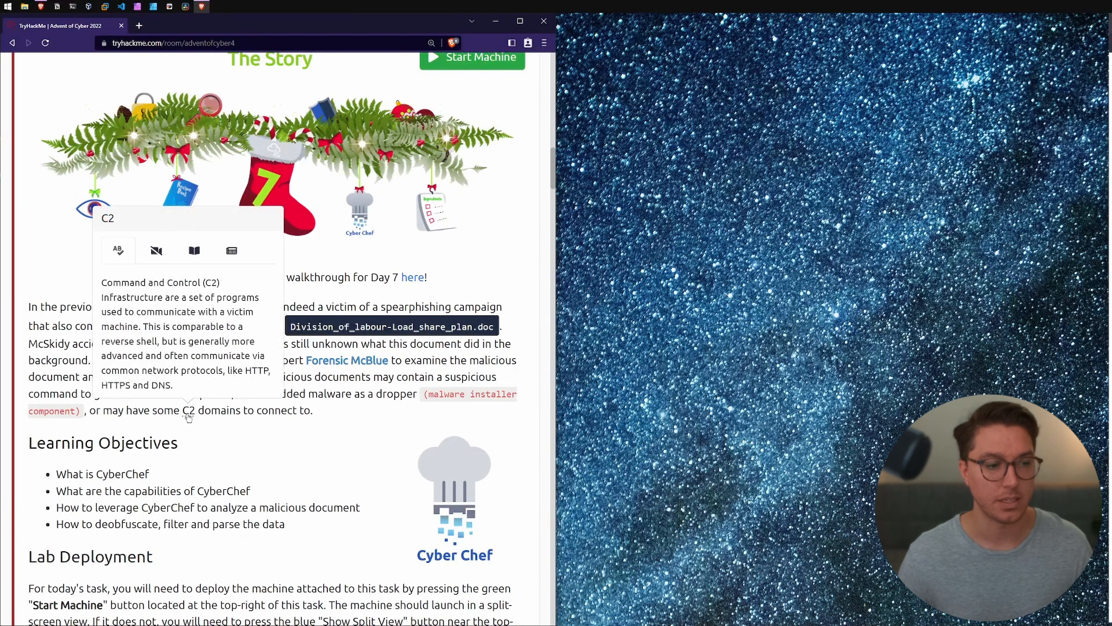
drag(109, 284, 158, 299)
click(165, 295)
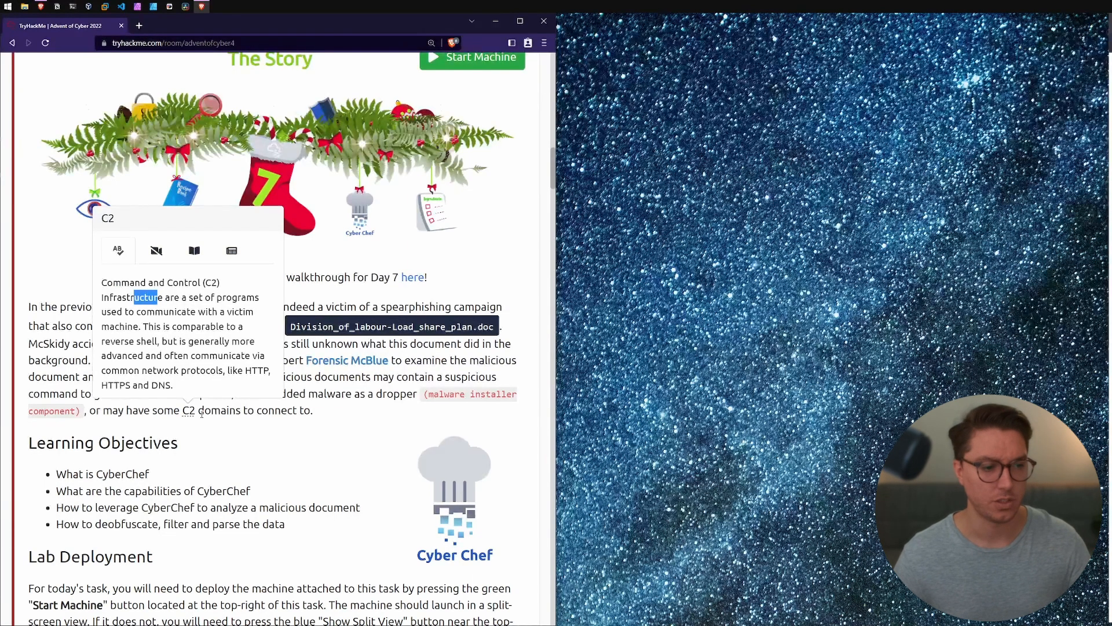
Step: Read the Learning Objectives and the Lab Deployment instructions of the Day 7 task
scroll(203, 406, down, 3)
drag(72, 318, 150, 320)
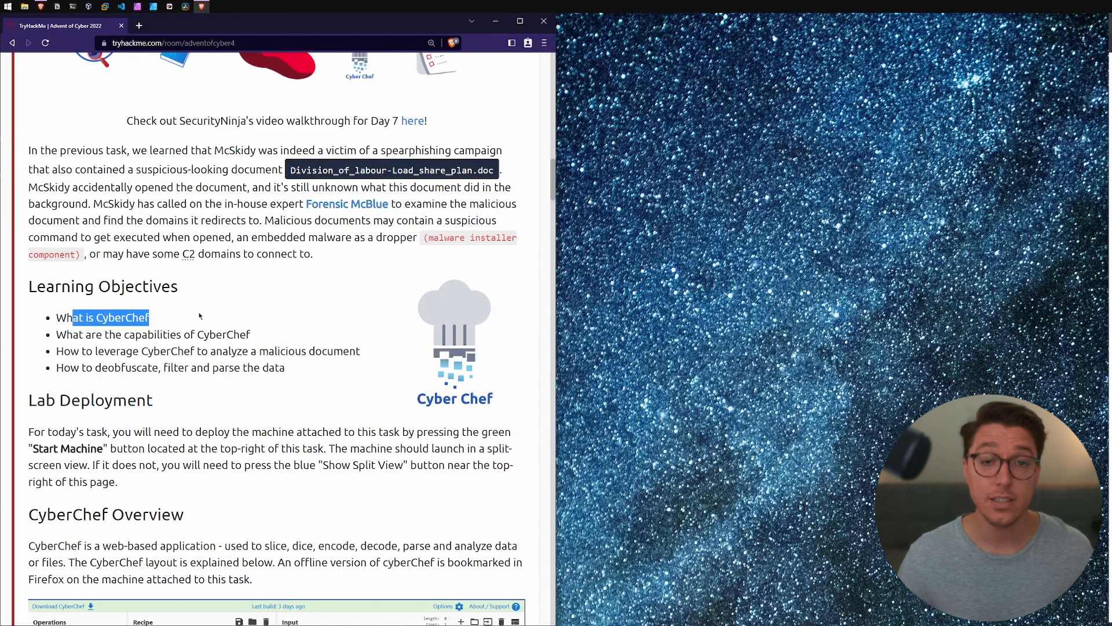
drag(84, 335, 262, 338)
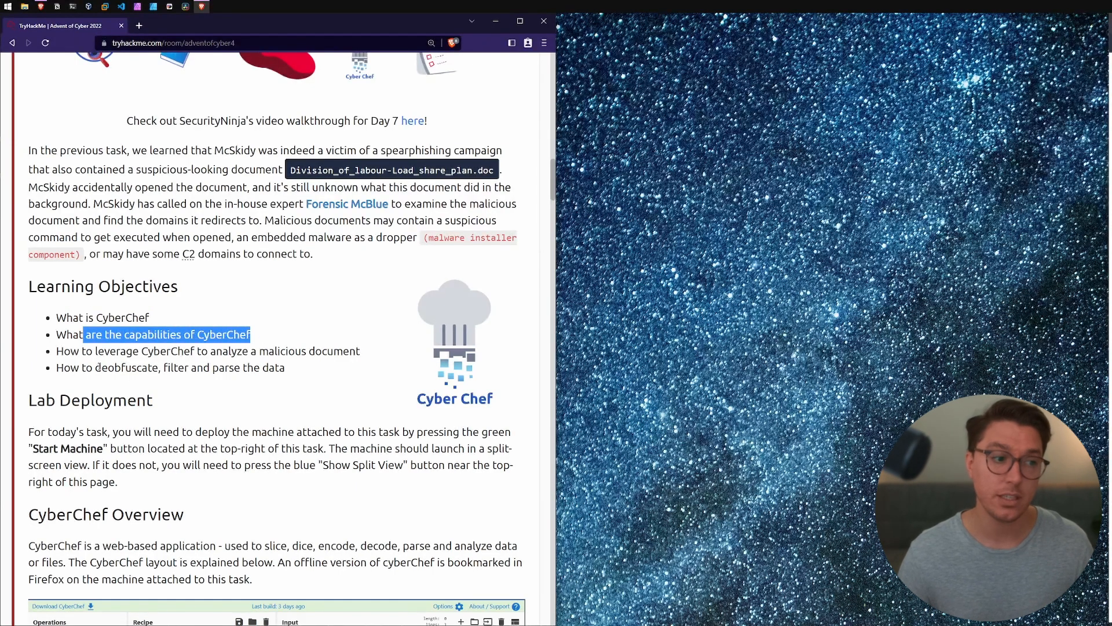
drag(80, 352, 340, 351)
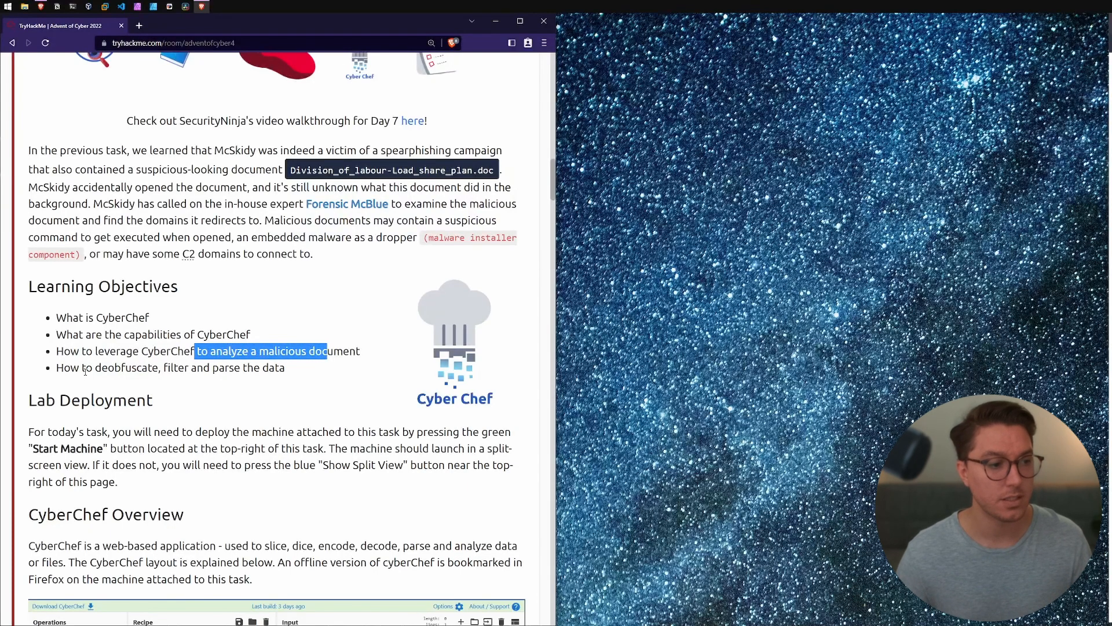
drag(97, 369, 144, 367)
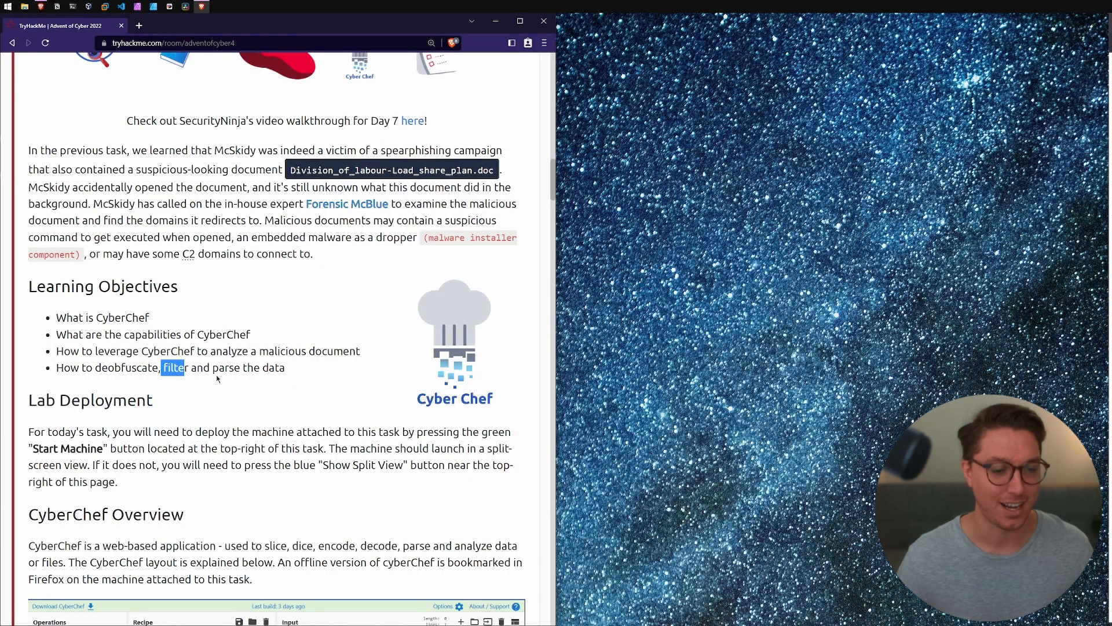
scroll(217, 378, down, 2)
triple_click(171, 301)
drag(49, 327, 434, 331)
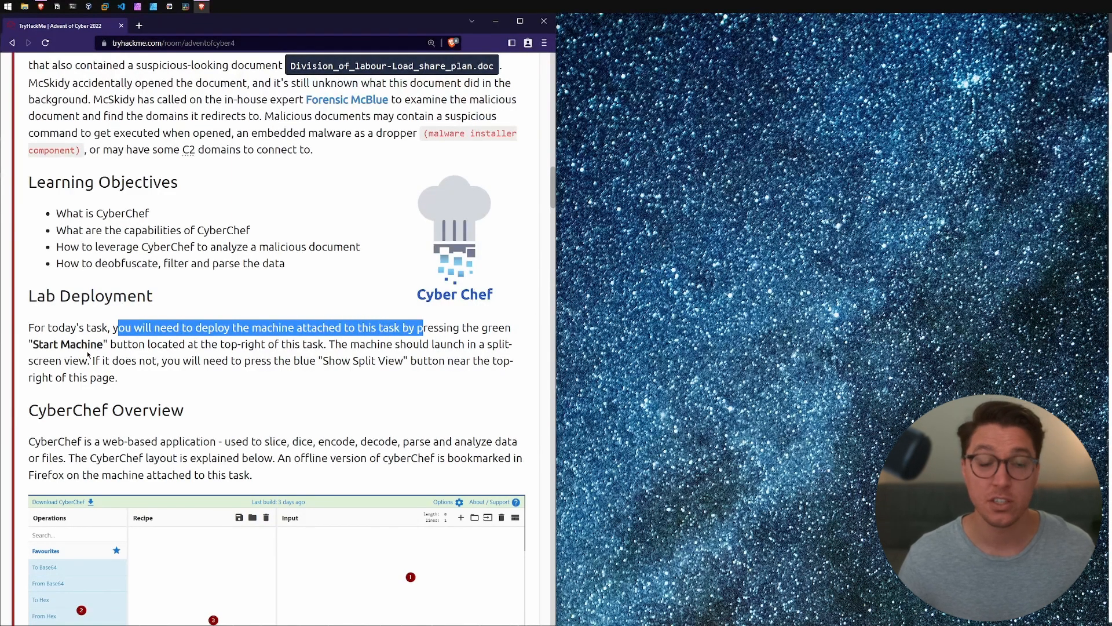
scroll(545, 201, down, 3)
Step: Start the machine attached to the Day 7 CyberChef task and show it in split view
drag(552, 199, 546, 328)
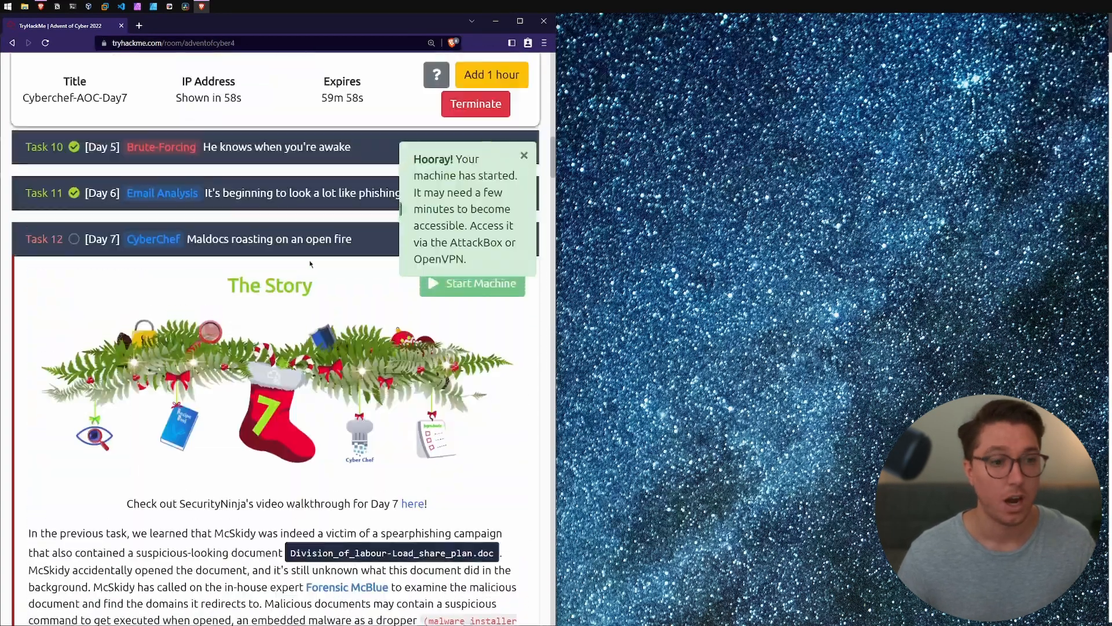
scroll(311, 264, up, 1)
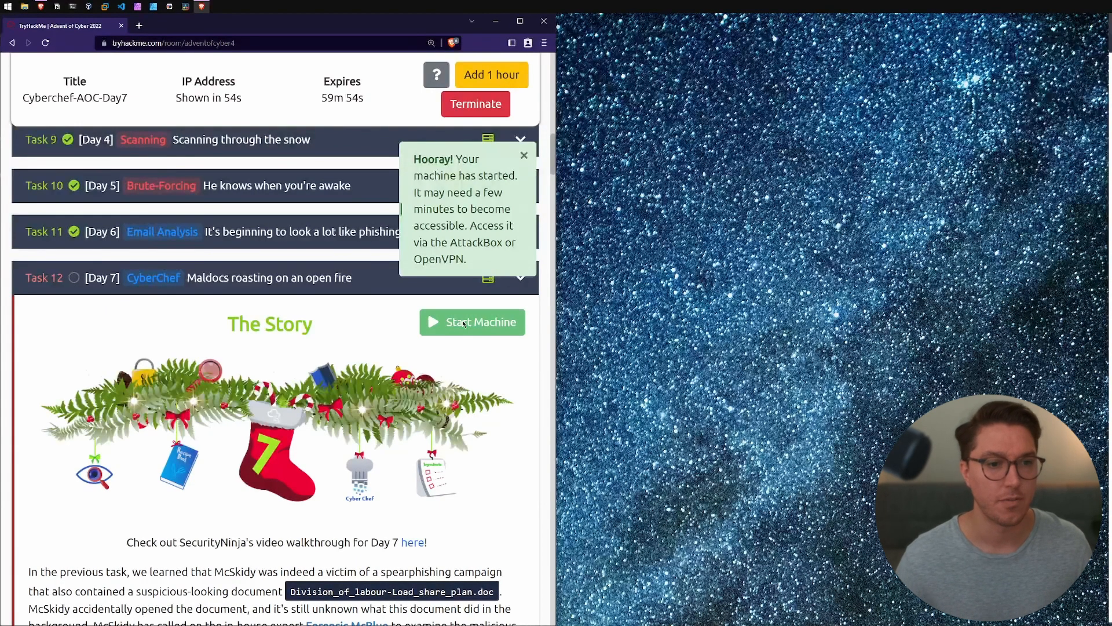
drag(552, 149, 538, 66)
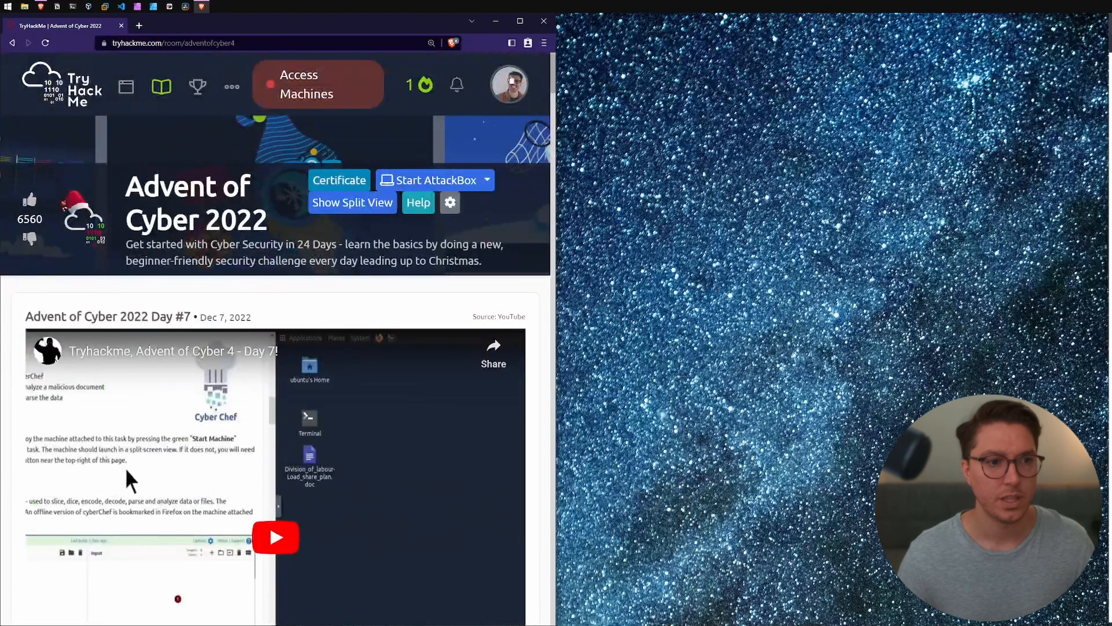
click(369, 200)
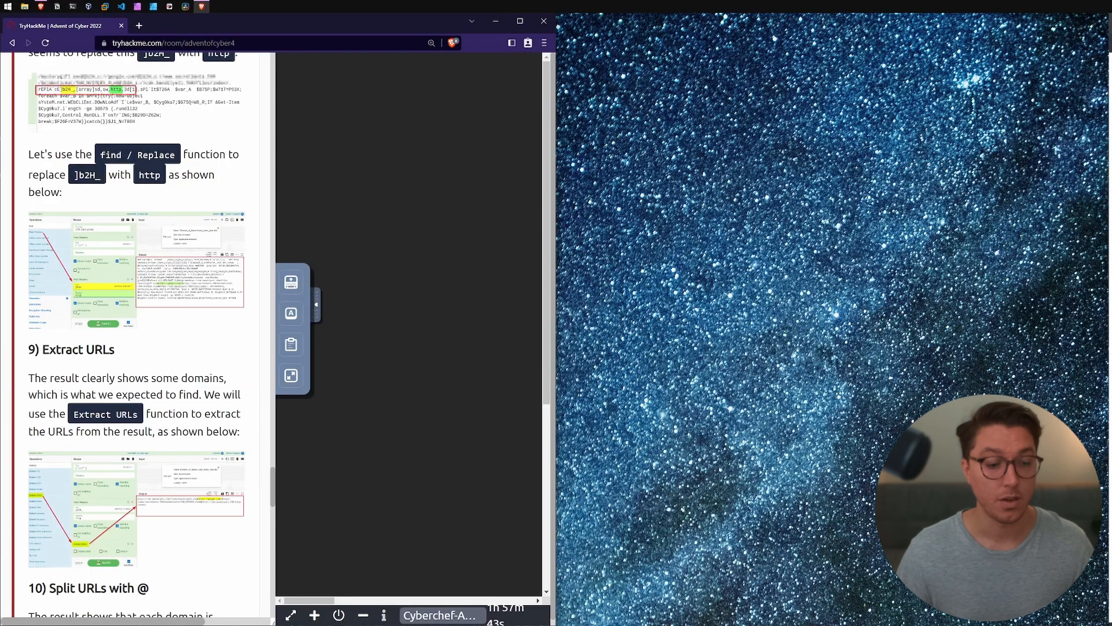
Step: Open the lab machine's desktop in its own browser window on the right half of the screen and hide the split view
click(289, 616)
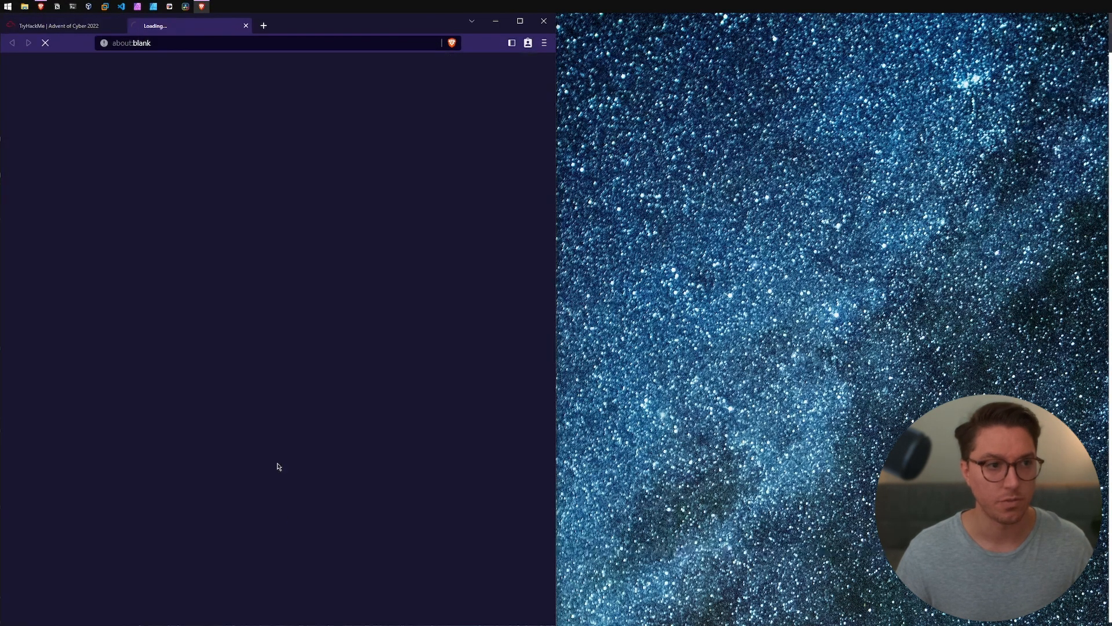
drag(176, 33, 422, 294)
key(super+Right)
click(365, 616)
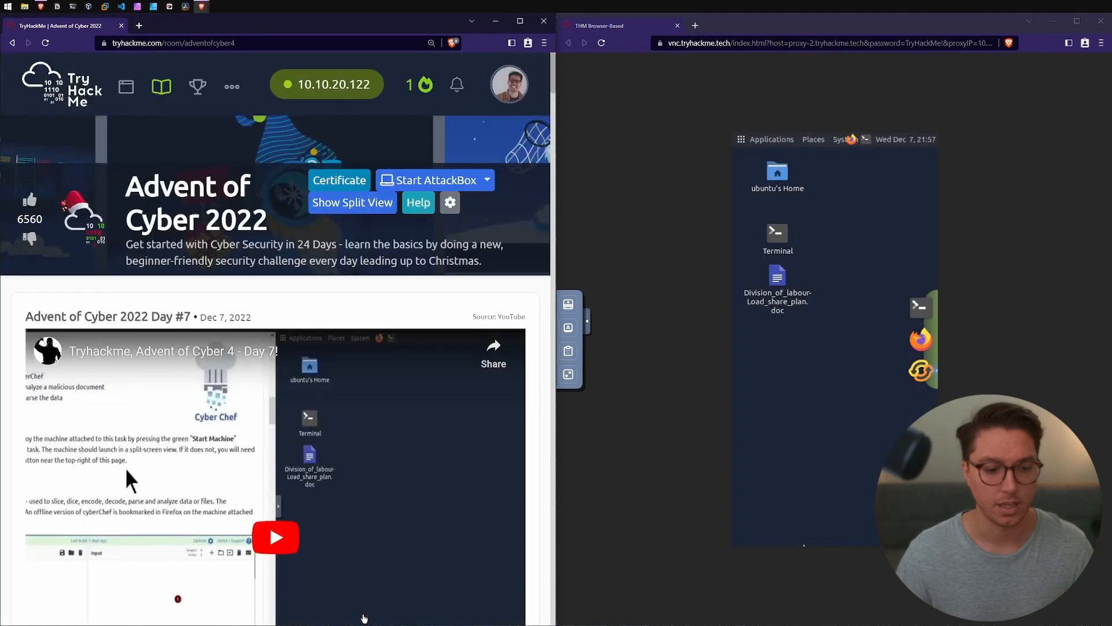
Step: Read the CyberChef Overview section, including where the offline version is bookmarked on the lab machine
drag(553, 79, 552, 154)
scroll(219, 161, down, 12)
drag(219, 161, 334, 198)
click(361, 193)
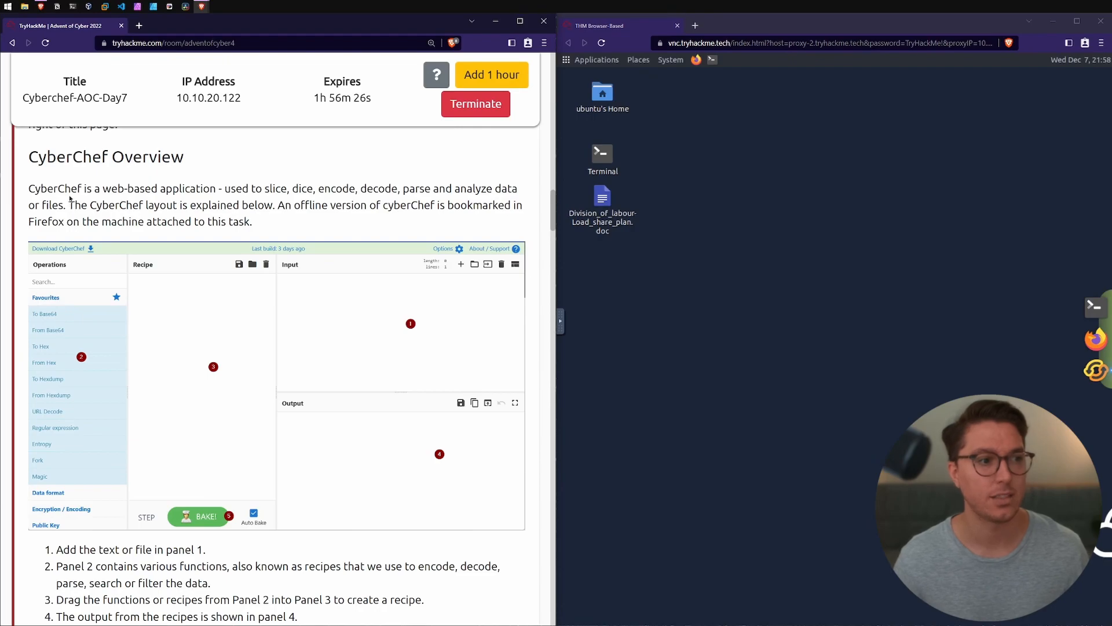
drag(73, 204, 450, 205)
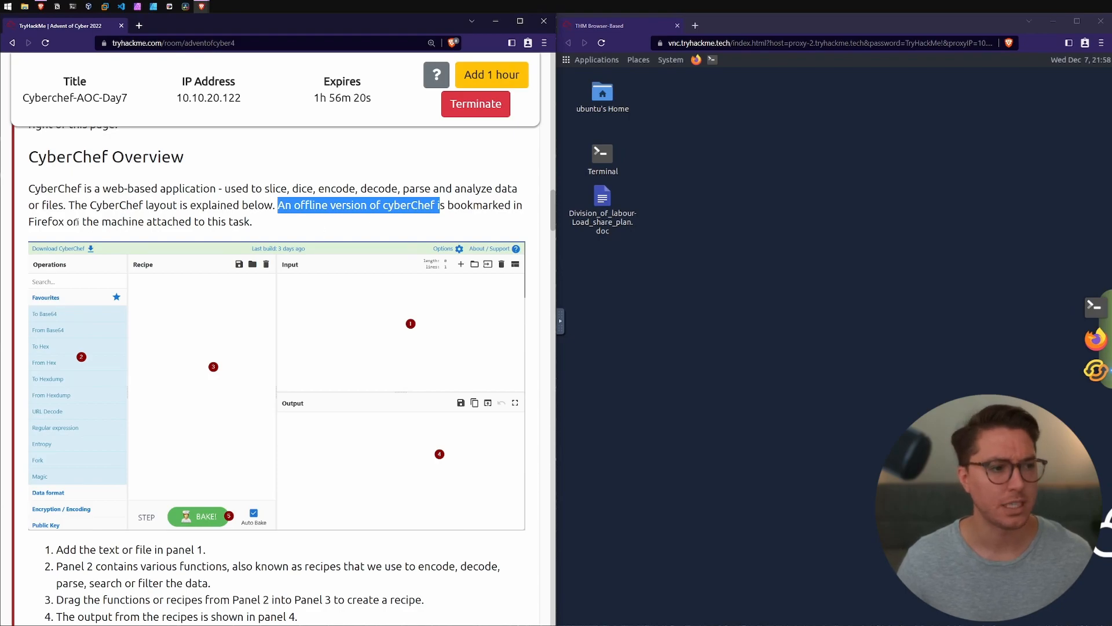
Step: Launch Firefox on the lab machine and open the bookmarked offline CyberChef page
click(696, 60)
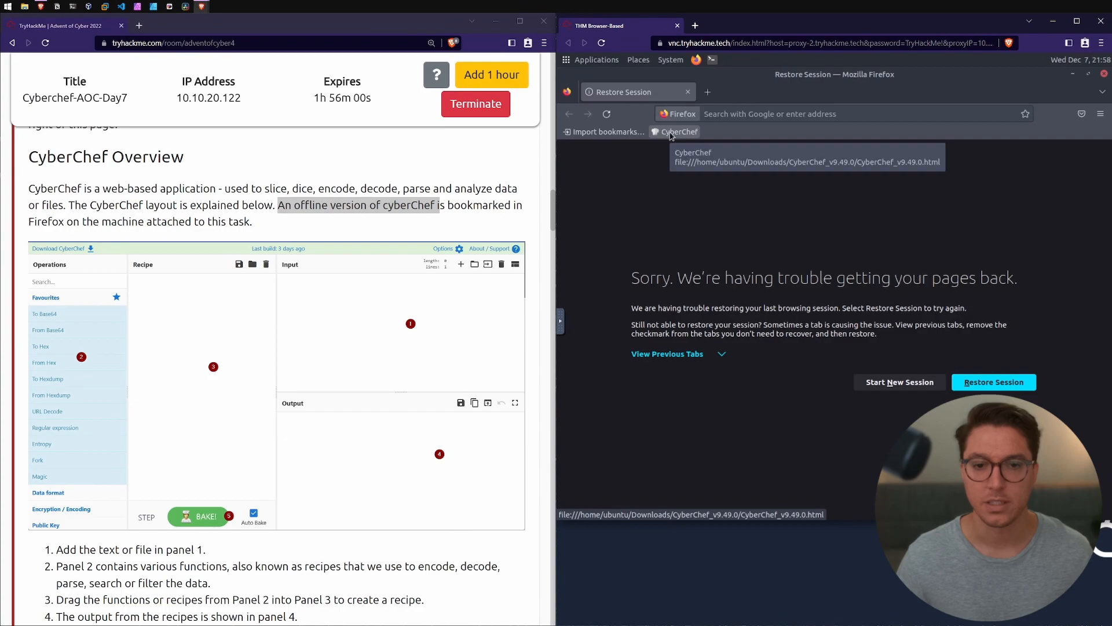
click(678, 132)
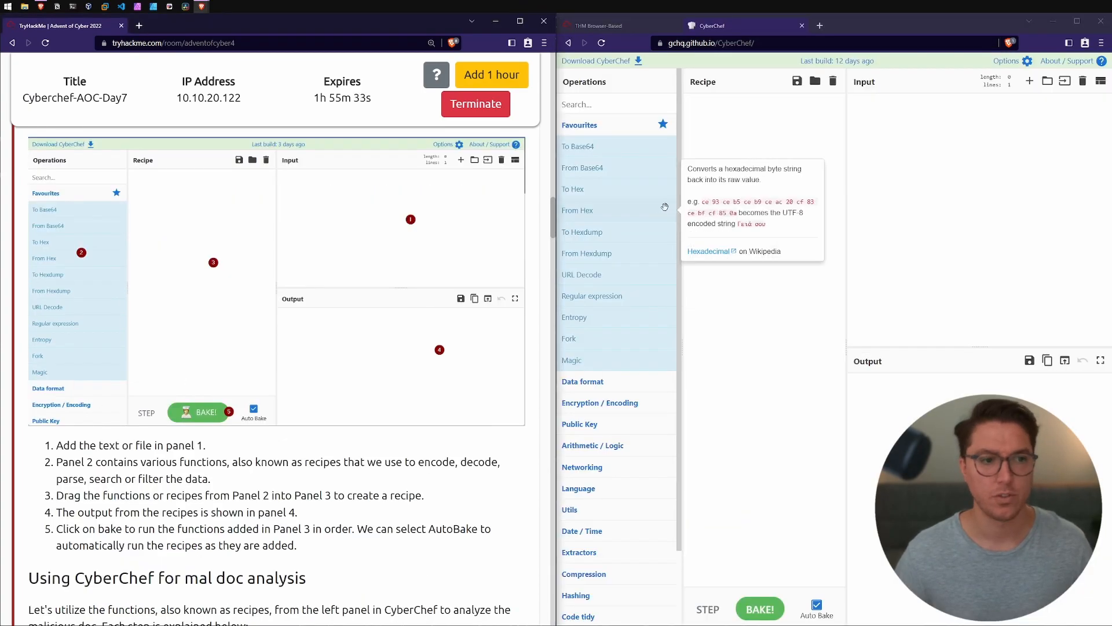
Step: Try the Magic operation in the online CyberChef recipe without any input, then clear the recipe
click(951, 178)
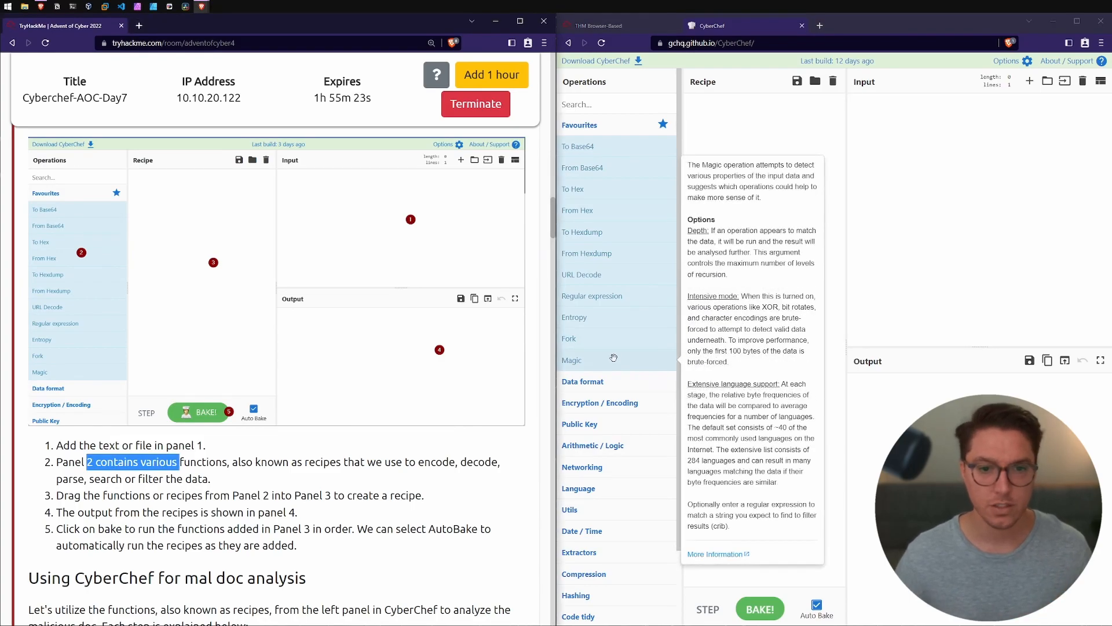
drag(613, 358, 753, 110)
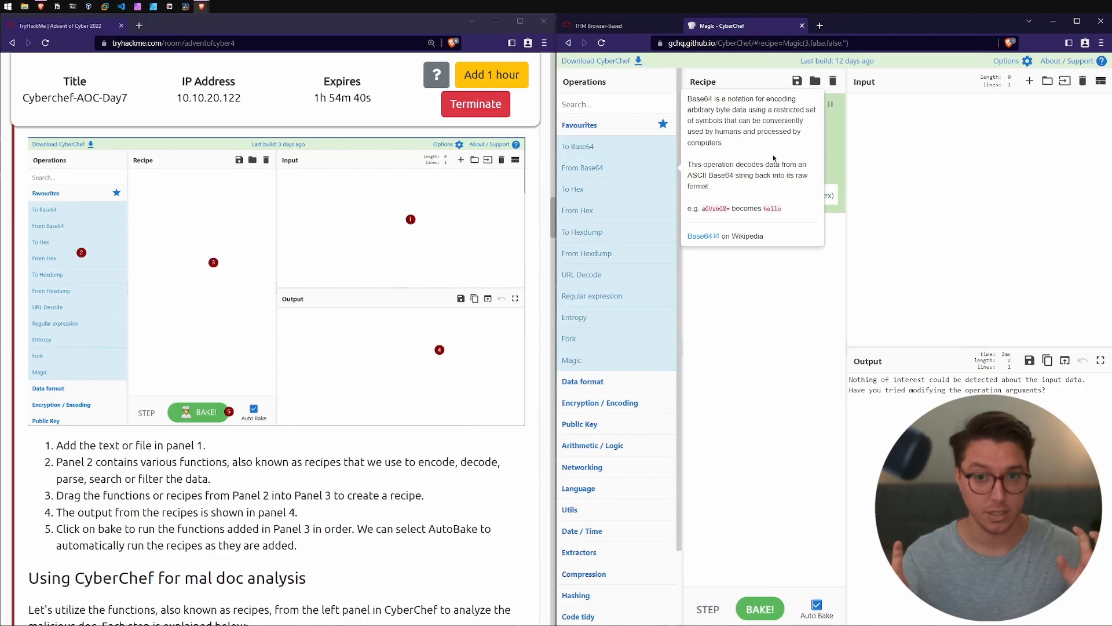
drag(1046, 391, 858, 391)
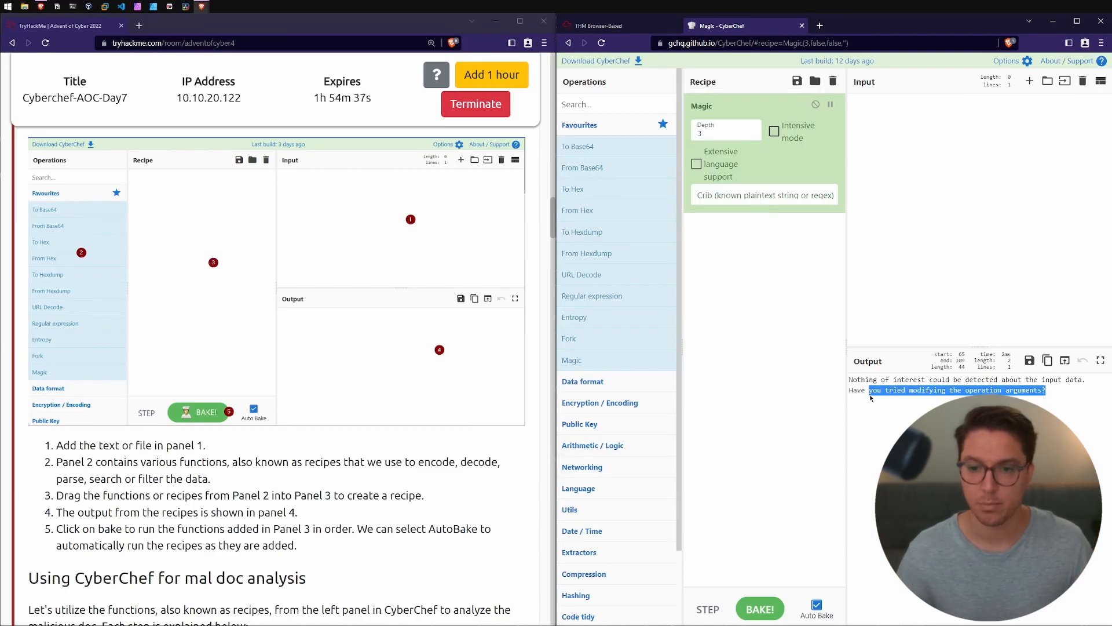
click(834, 88)
Step: Read the remaining CyberChef panel instructions and the section on adding the file for malicious document analysis
scroll(174, 265, down, 5)
drag(74, 265, 181, 267)
click(321, 262)
click(180, 267)
drag(40, 297, 113, 295)
scroll(113, 295, down, 2)
drag(42, 239, 188, 238)
click(184, 240)
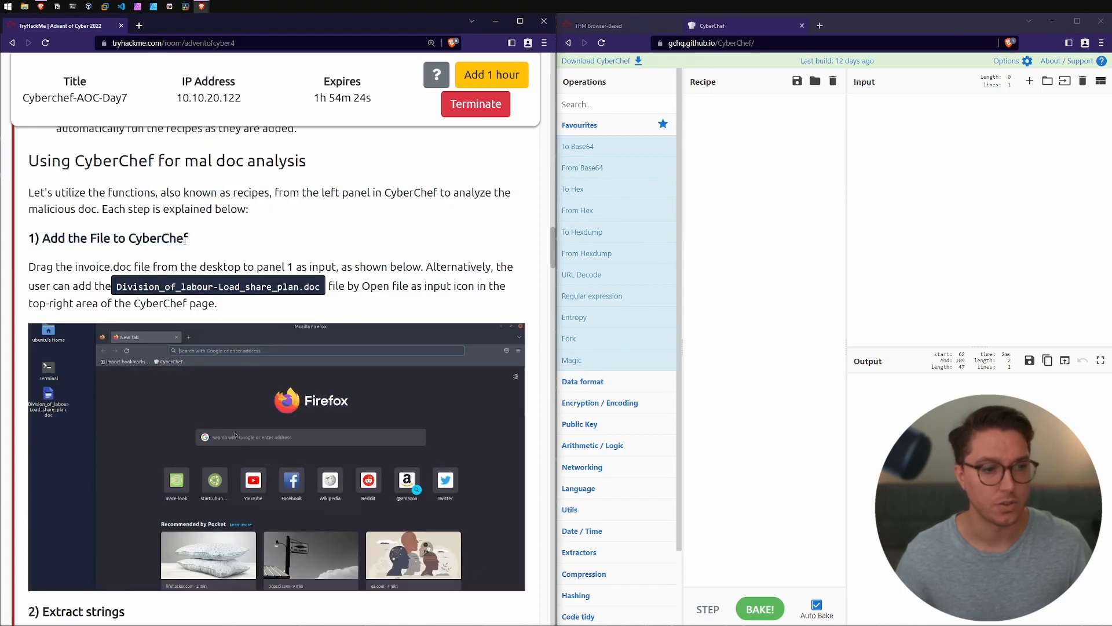
Step: Switch back to the lab machine and load Division_of_labour-Load_share_plan.doc from the desktop as CyberChef input
click(600, 26)
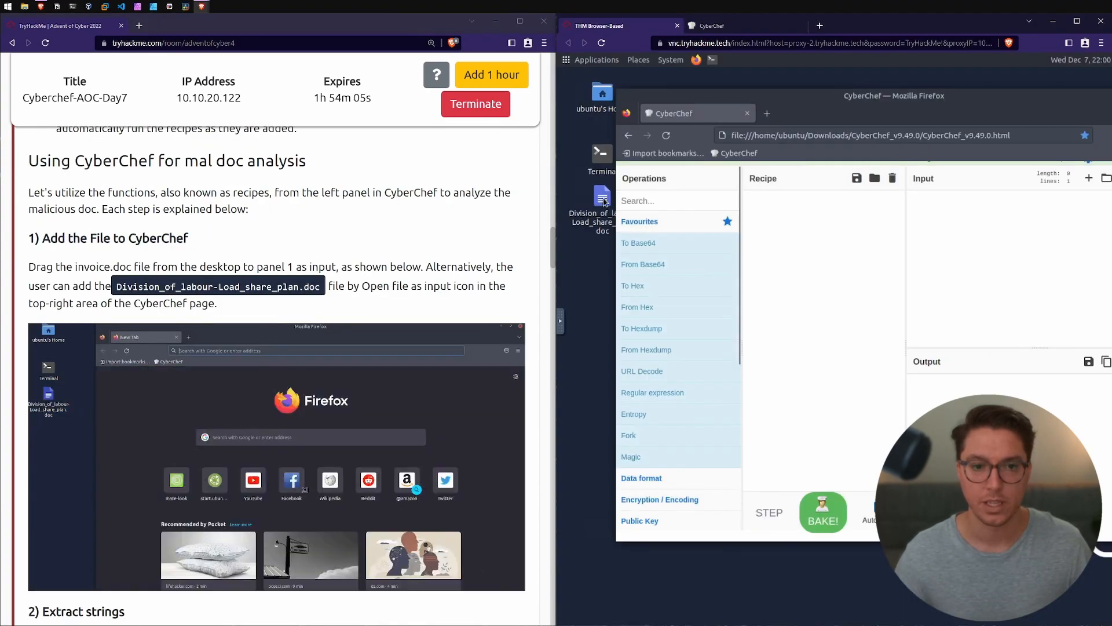
drag(604, 201, 975, 234)
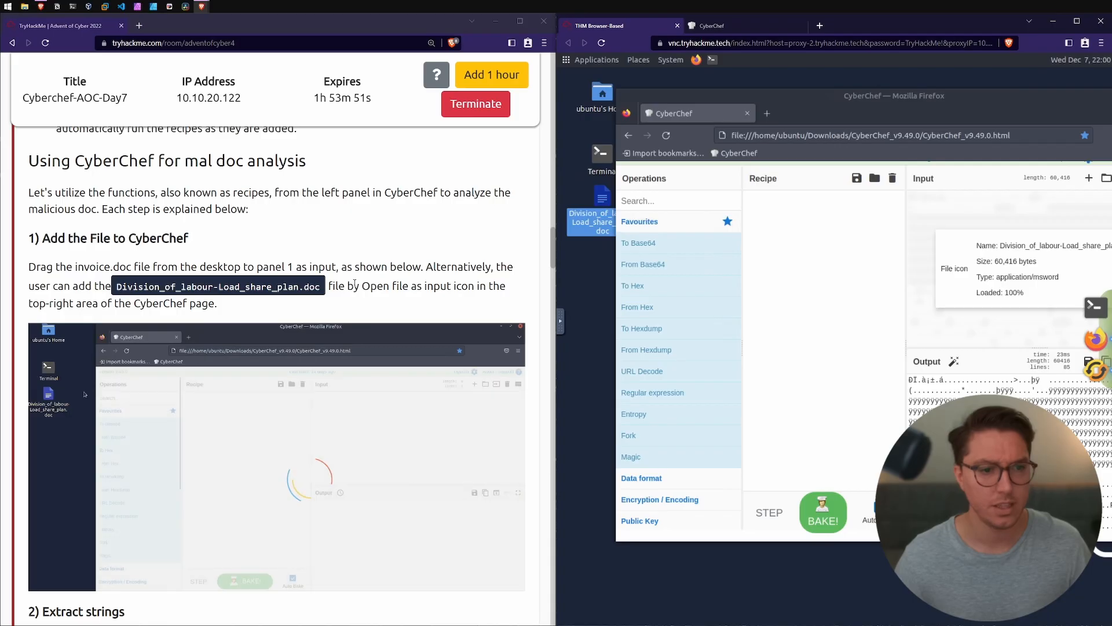
drag(362, 287, 467, 286)
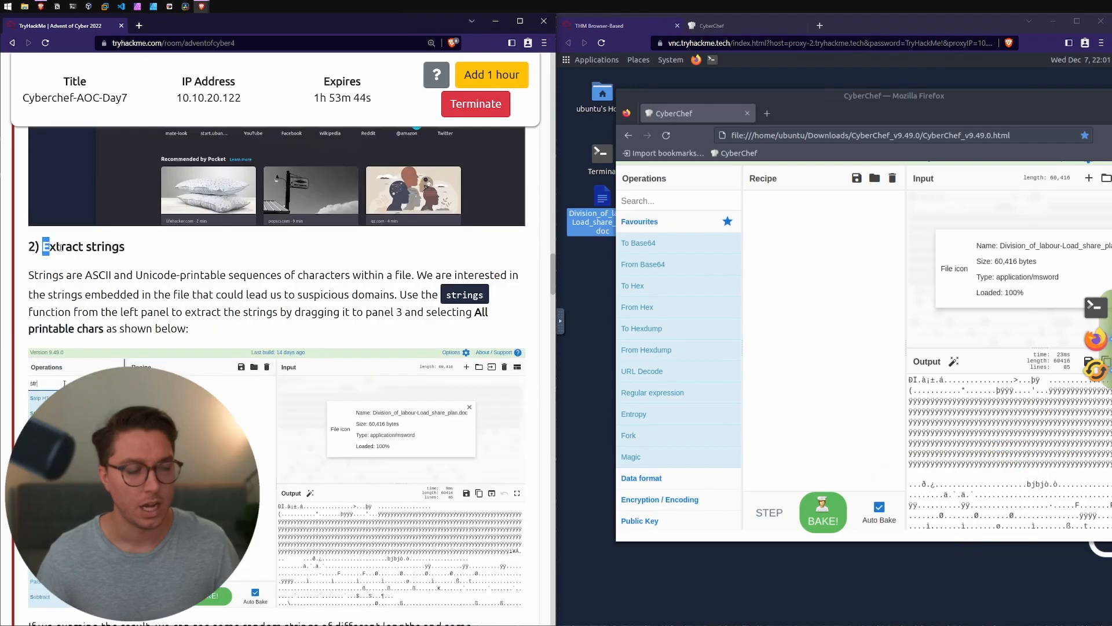
Step: Find the Strings operation by searching for "strings" and add it to the recipe for the loaded document
drag(43, 247, 125, 247)
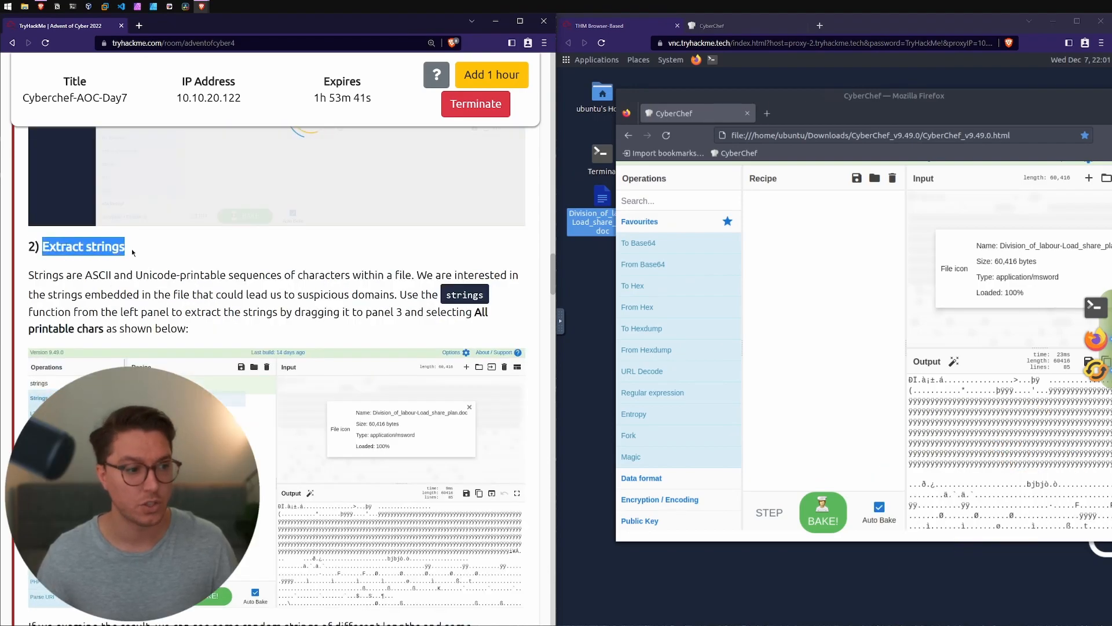
click(652, 201)
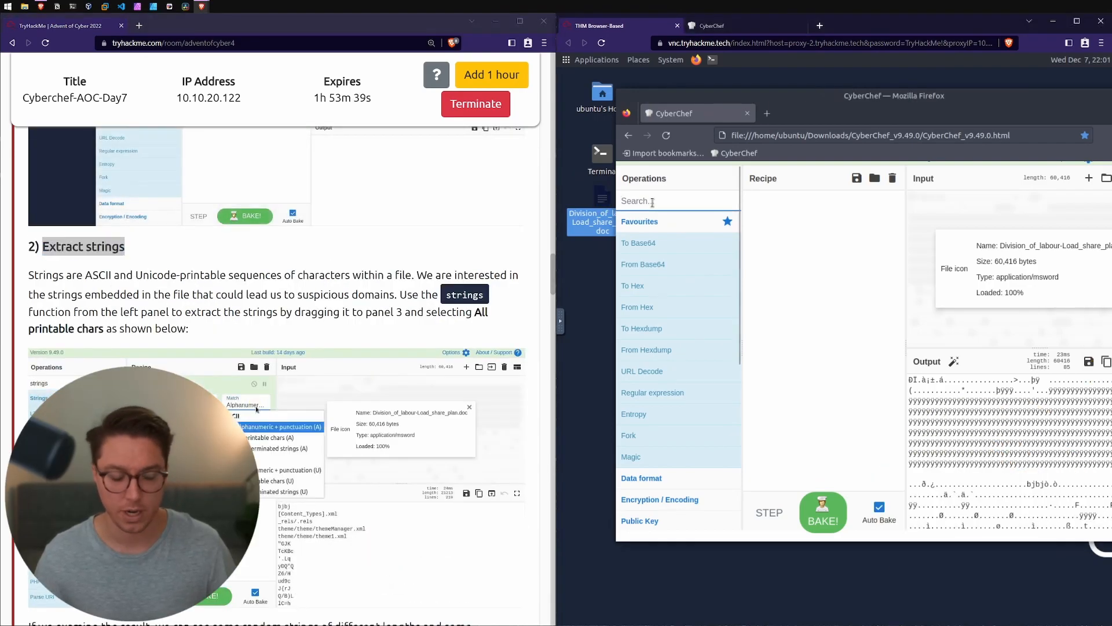
text(strings)
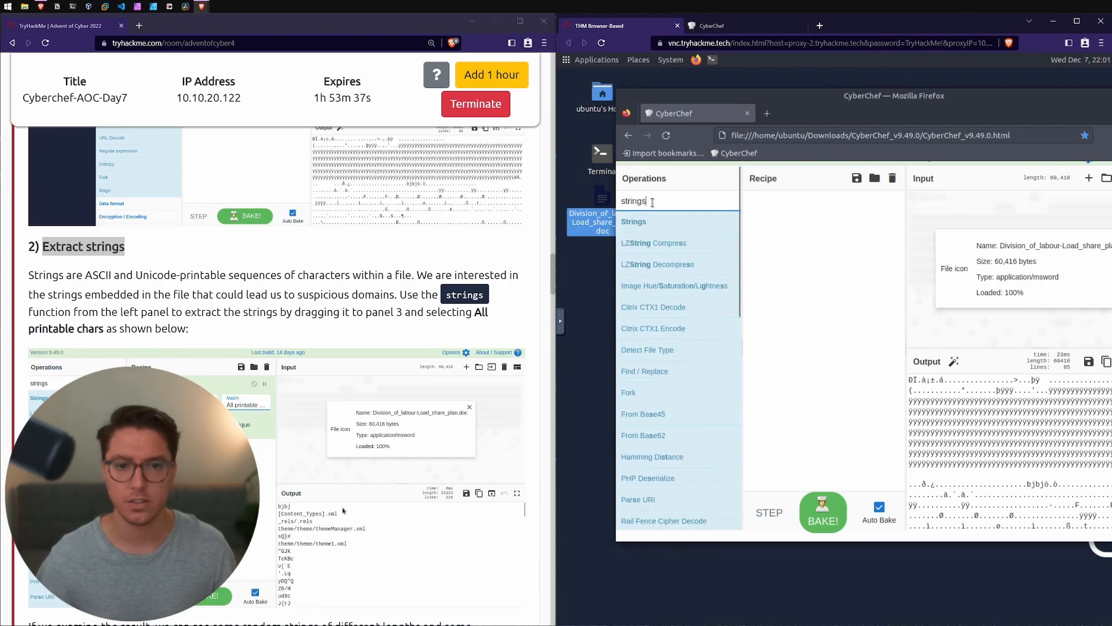
drag(634, 222, 821, 222)
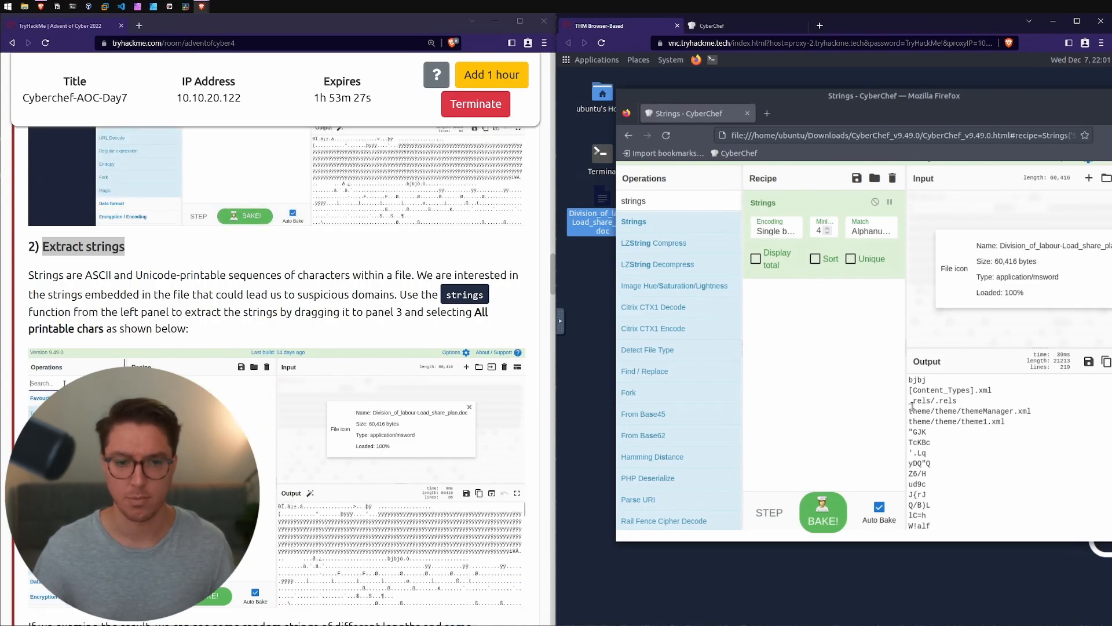
Step: Set the Strings operation's match option to All printable chars and inspect the obfuscated strings in the output
click(885, 231)
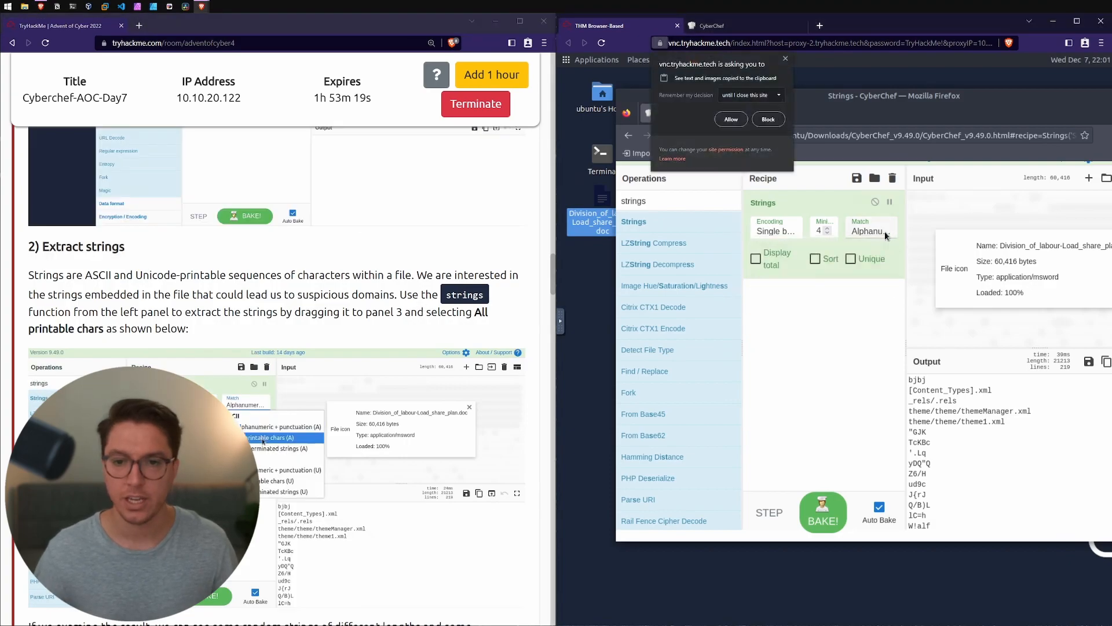
click(885, 231)
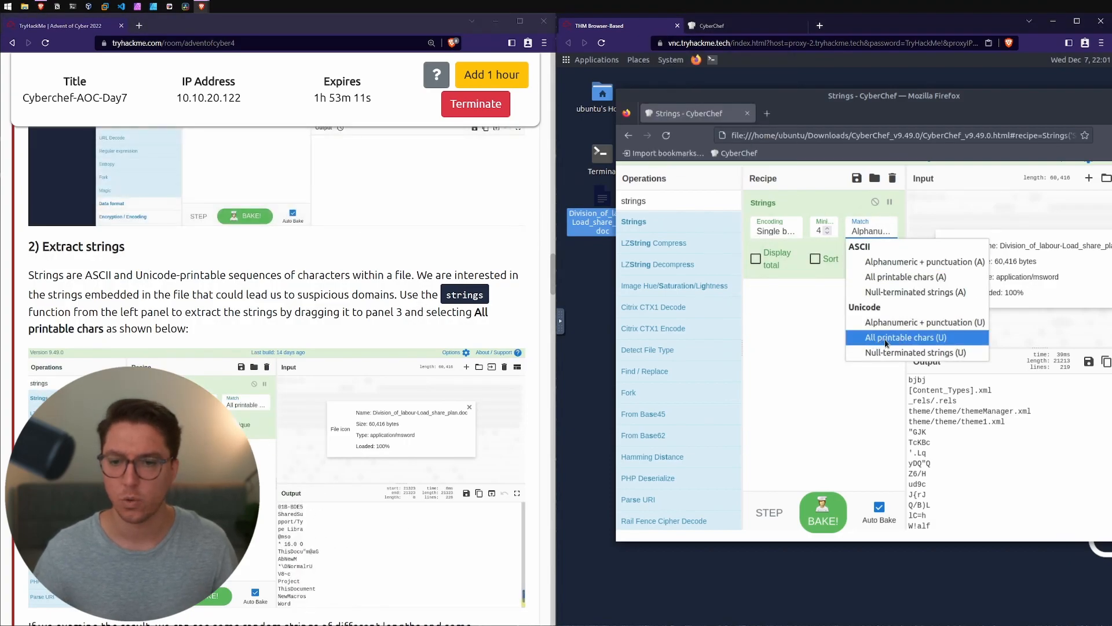
click(928, 342)
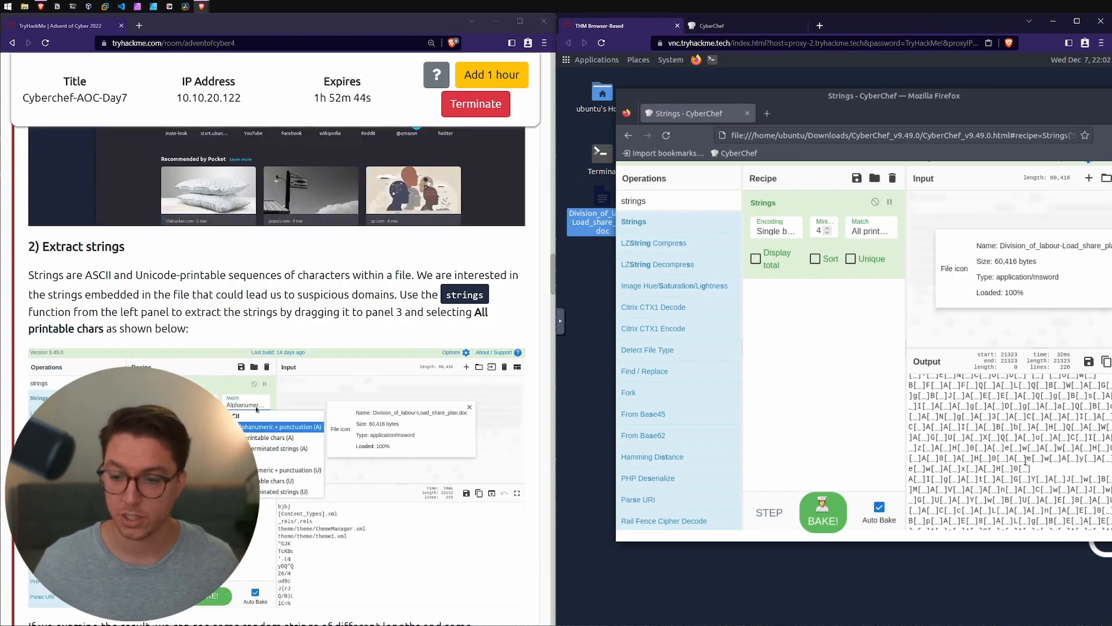
drag(1031, 468, 919, 398)
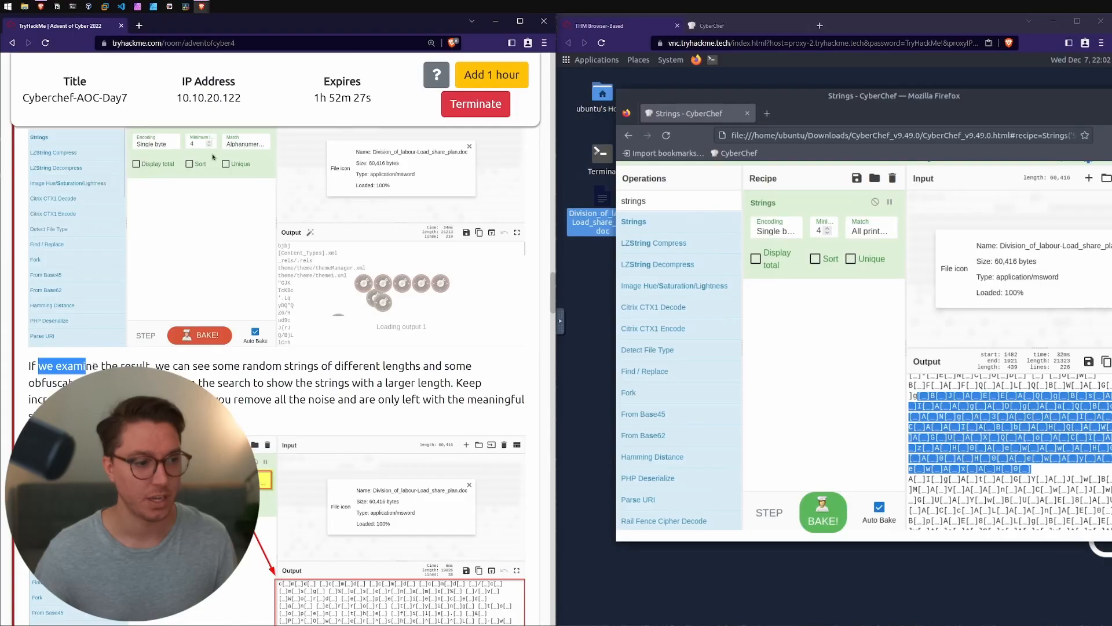
Step: Read the room's instructions on narrowing strings by minimum length and removing the repeated pattern with a Find / Replace regex
drag(95, 366, 295, 365)
drag(384, 365, 416, 366)
scroll(274, 136, down, 1)
drag(29, 331, 111, 330)
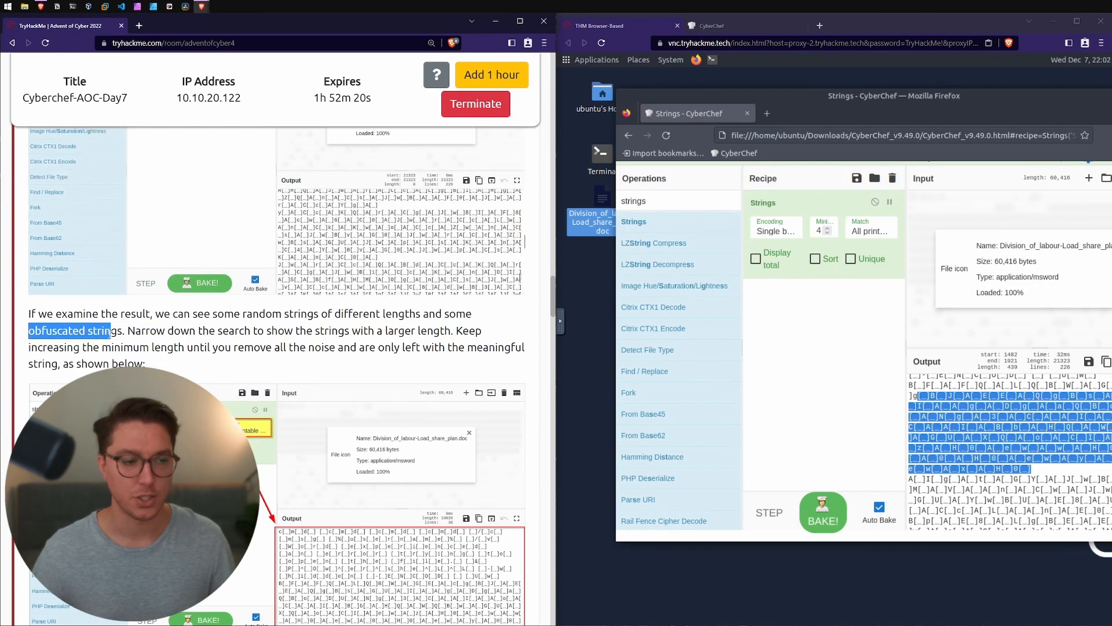
click(128, 331)
scroll(128, 331, down, 5)
click(921, 397)
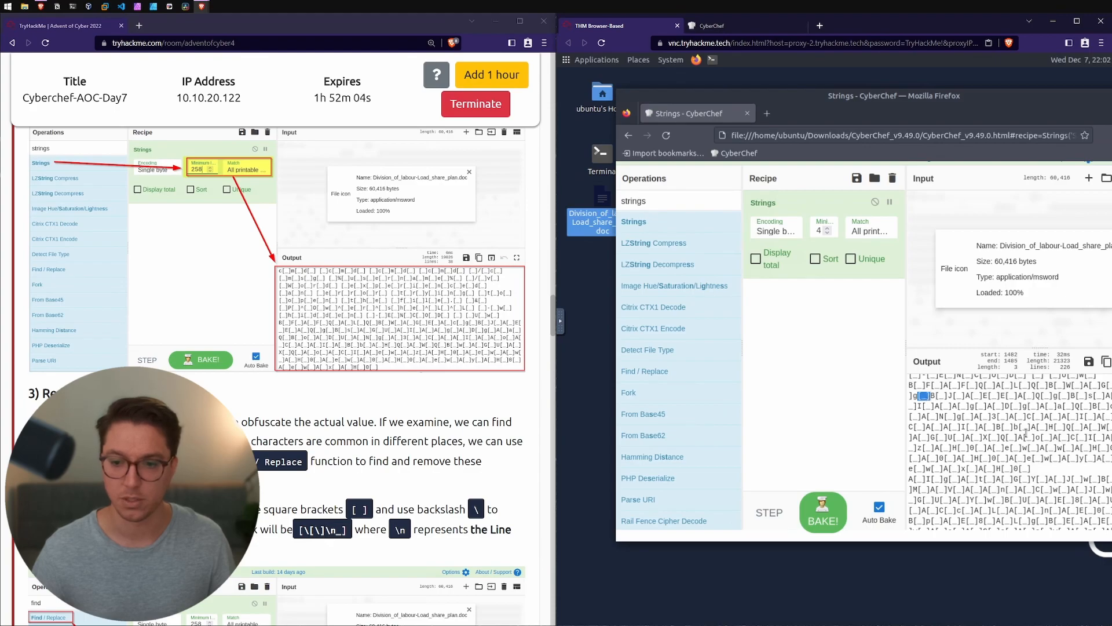
click(197, 441)
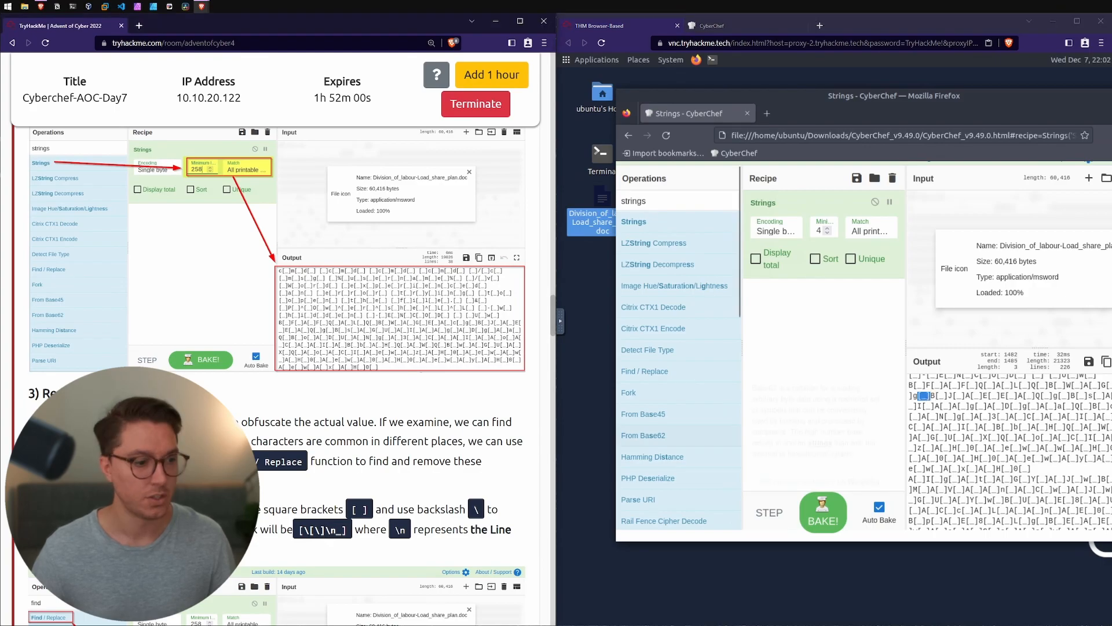
scroll(197, 440, down, 1)
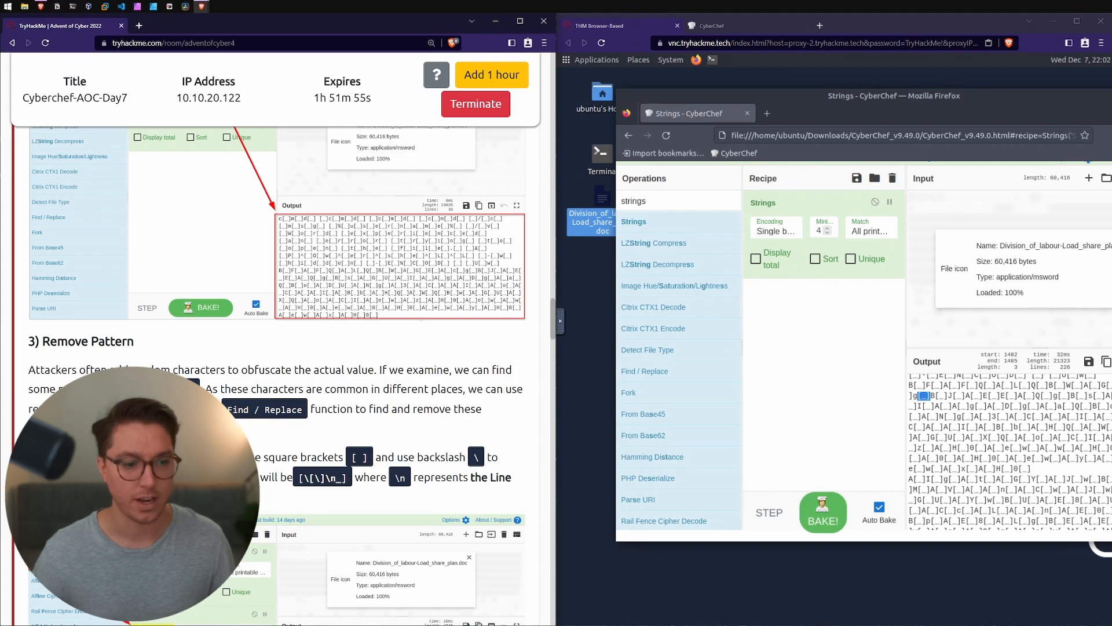
scroll(401, 425, down, 1)
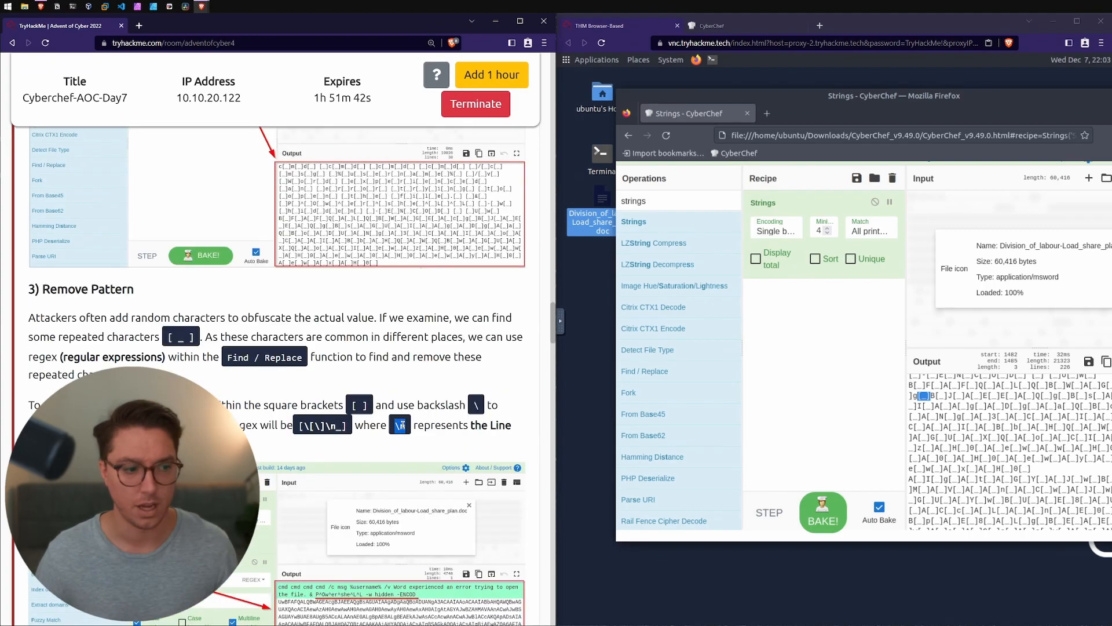
Step: Search for the Find / Replace operation, add it to the recipe after Strings, and maximize the CyberChef browser window
drag(667, 201, 622, 201)
text(find)
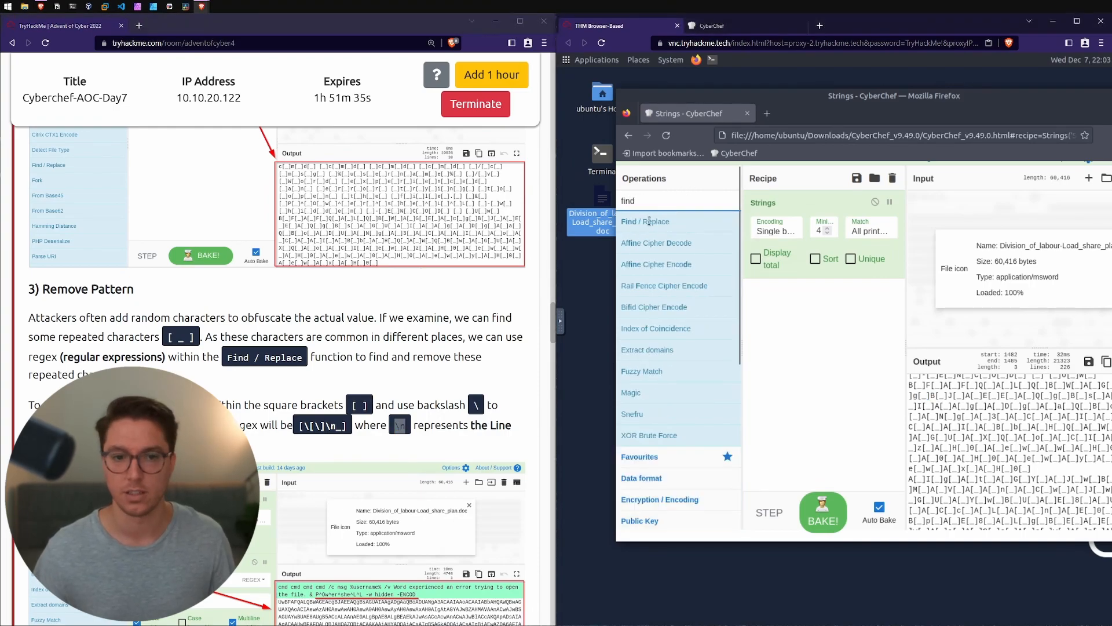
drag(649, 221, 834, 307)
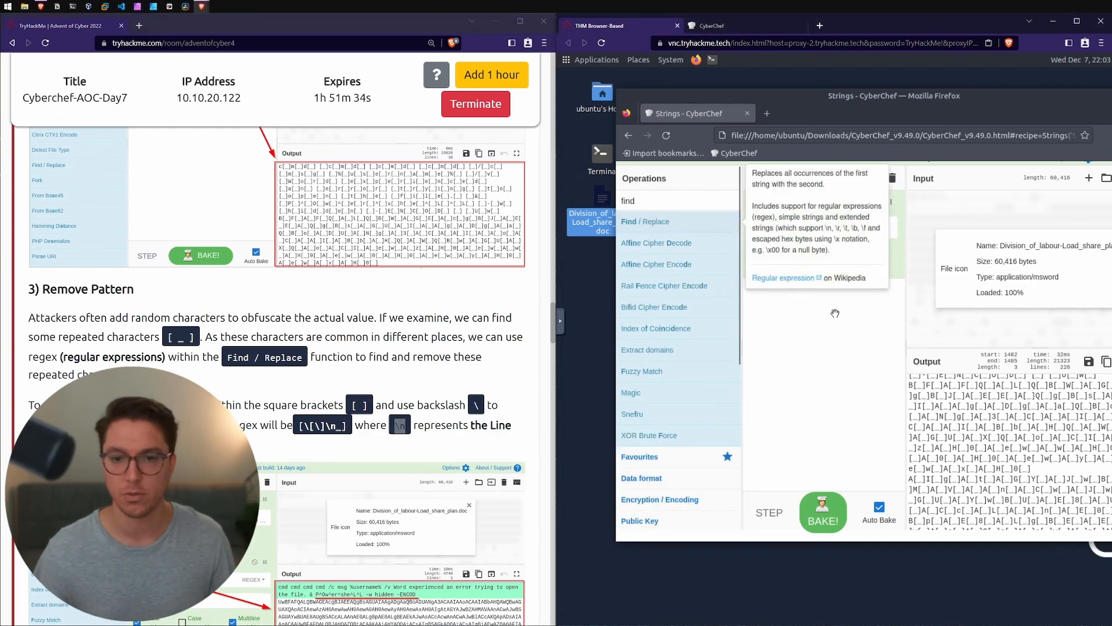
double_click(840, 95)
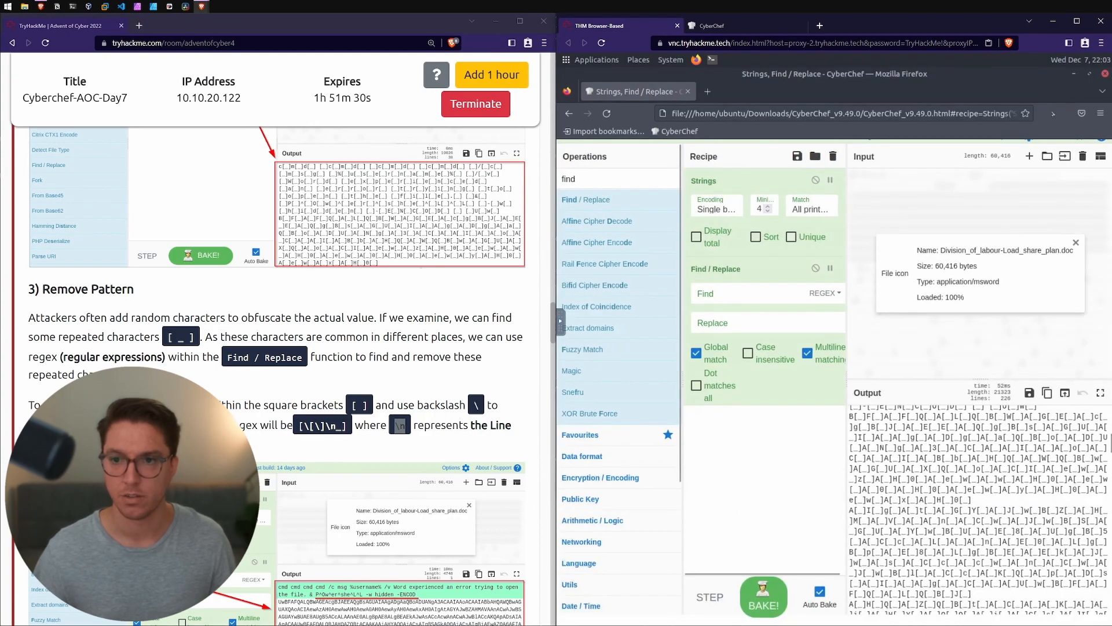
Step: Enter the regex [\[\]_\n] as the Find pattern of the Find / Replace operation
click(740, 294)
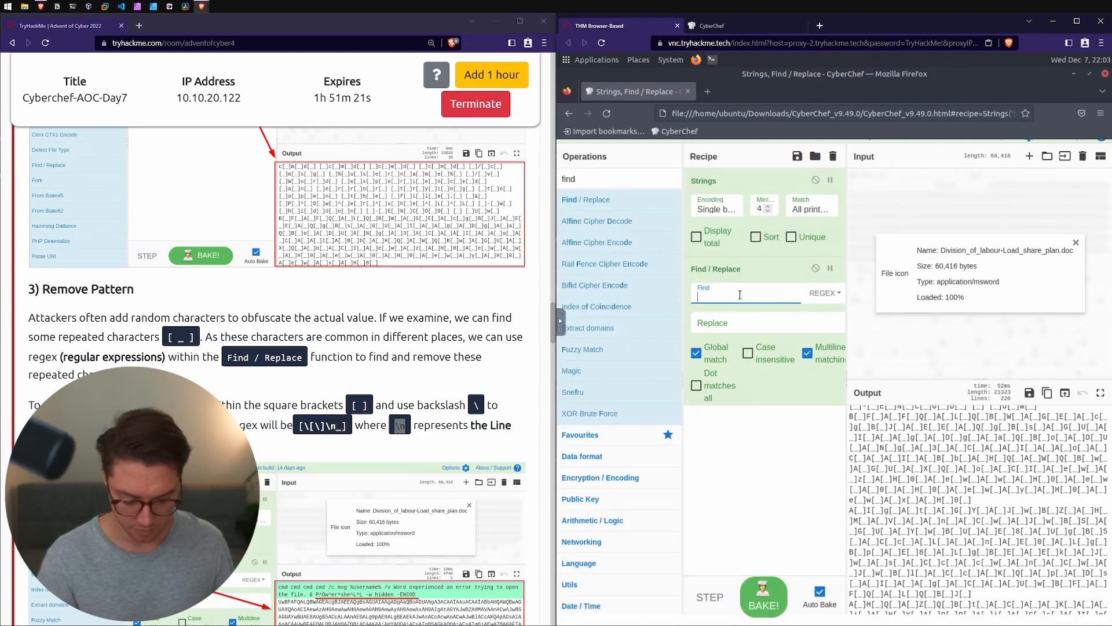
text([)
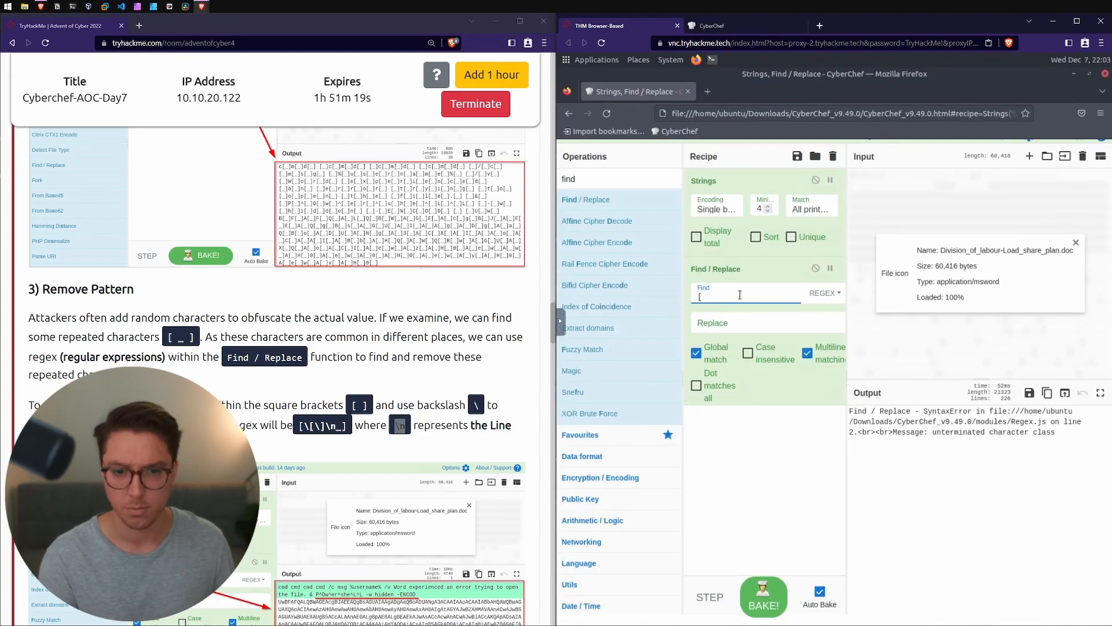
text(\[\)
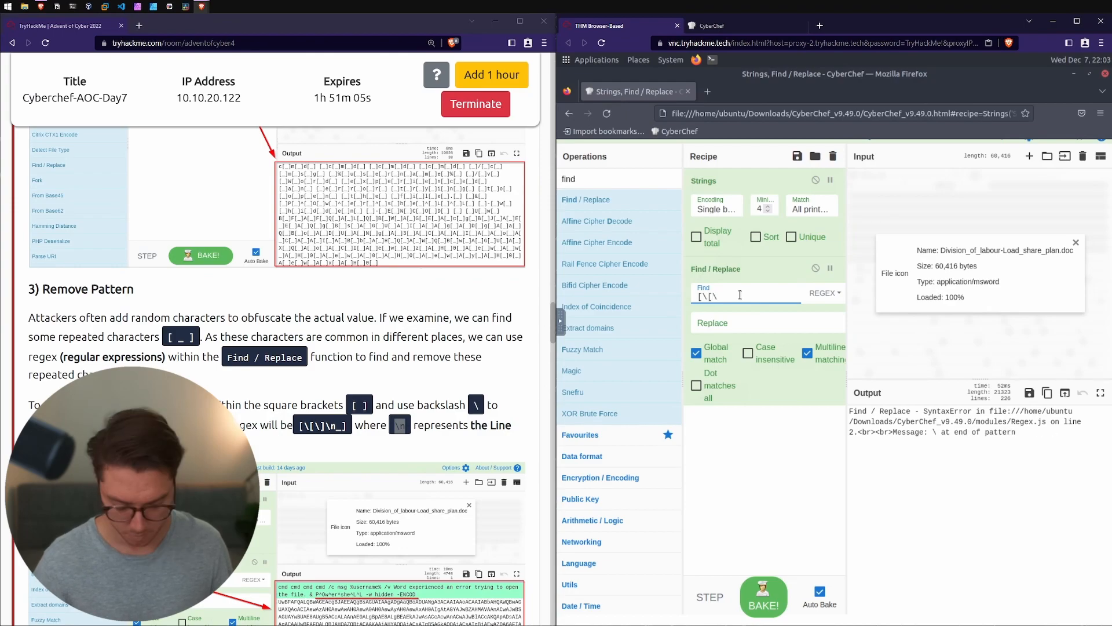
text(]_\n])
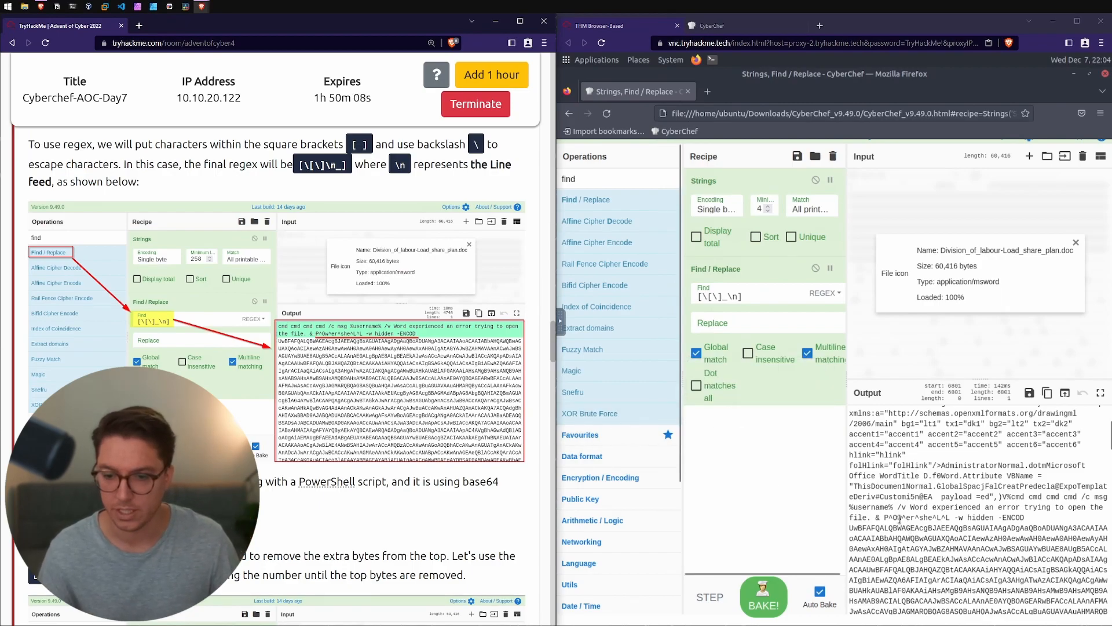
Step: Examine the obfuscated PowerShell command in the output and read the room's Drop Bytes instructions
drag(884, 517, 954, 507)
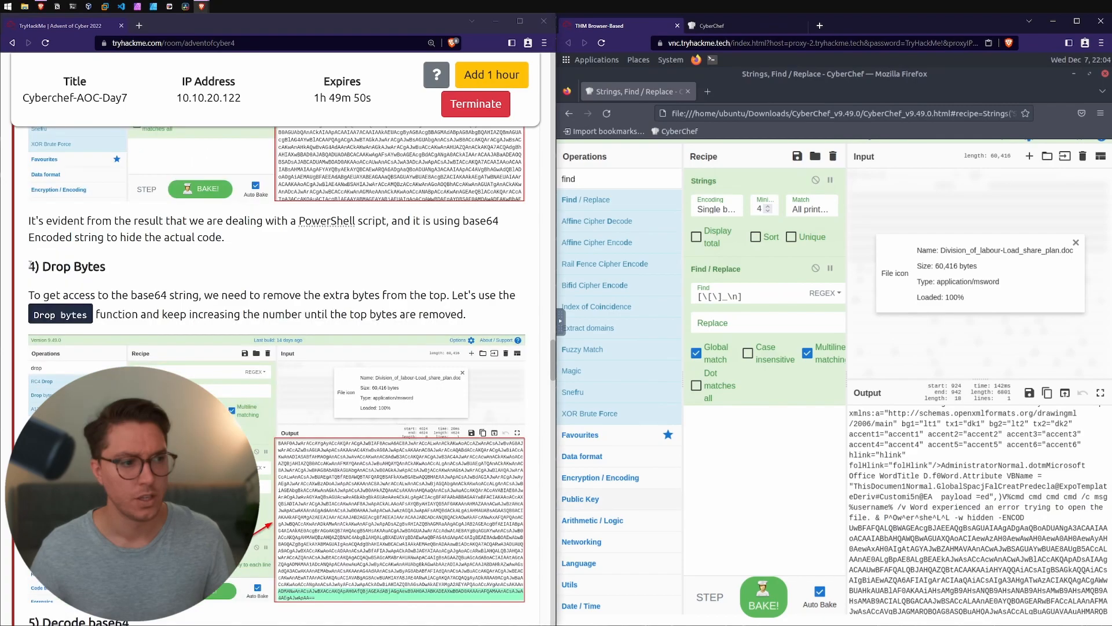
drag(29, 266, 130, 272)
click(47, 290)
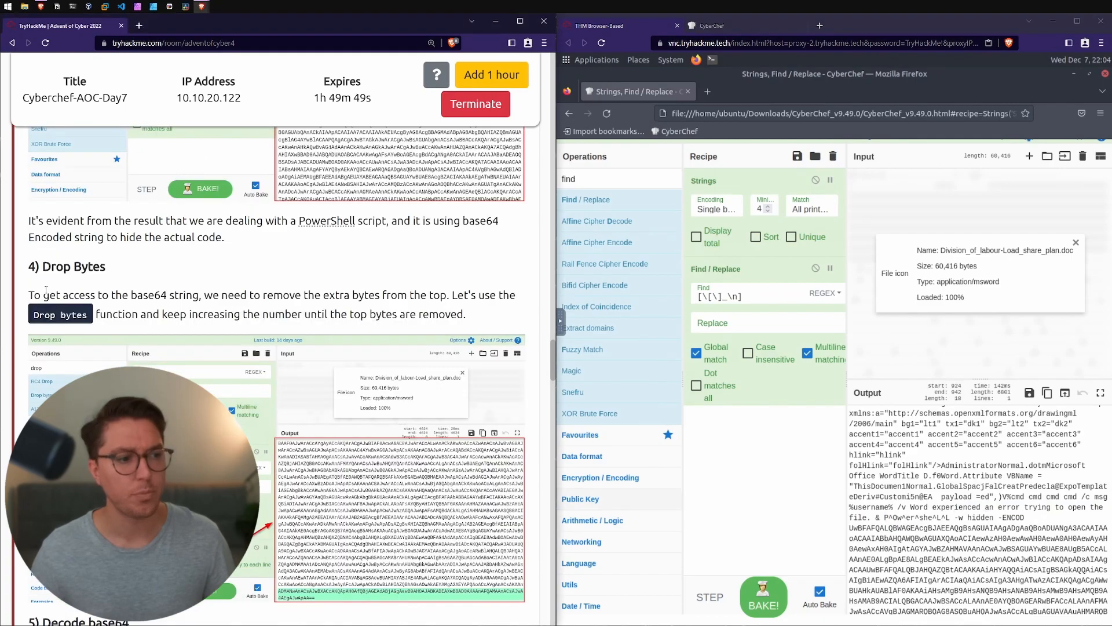
drag(44, 295, 444, 296)
drag(452, 296, 170, 307)
click(170, 307)
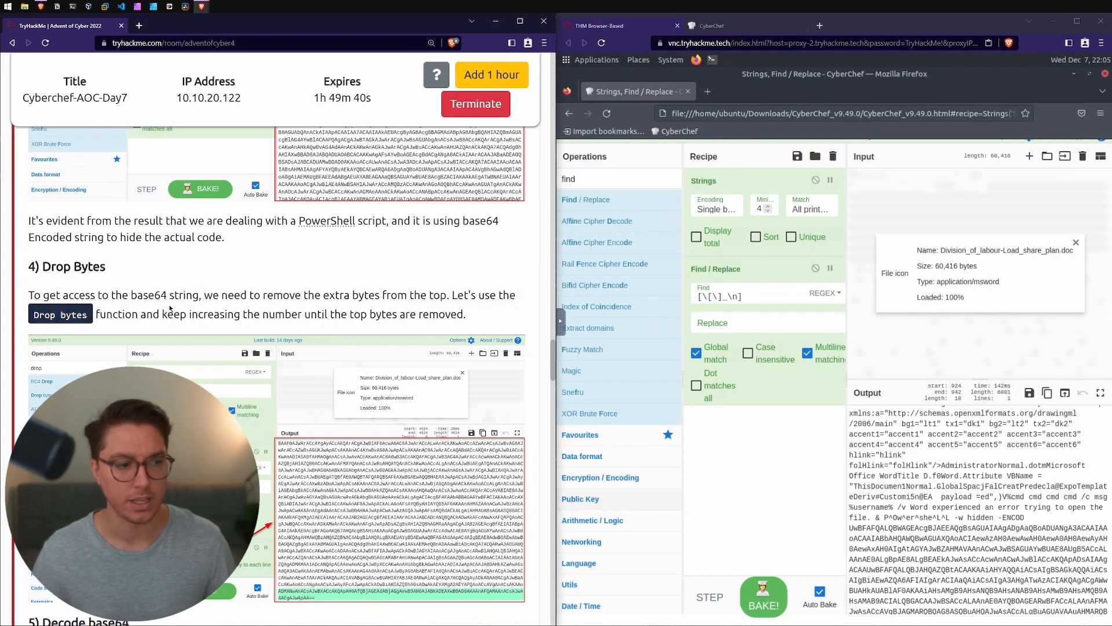
Step: Search for "drop", add the Drop bytes operation to the end of the recipe and set its length to 124
double_click(574, 179)
text(drop)
drag(599, 214, 758, 487)
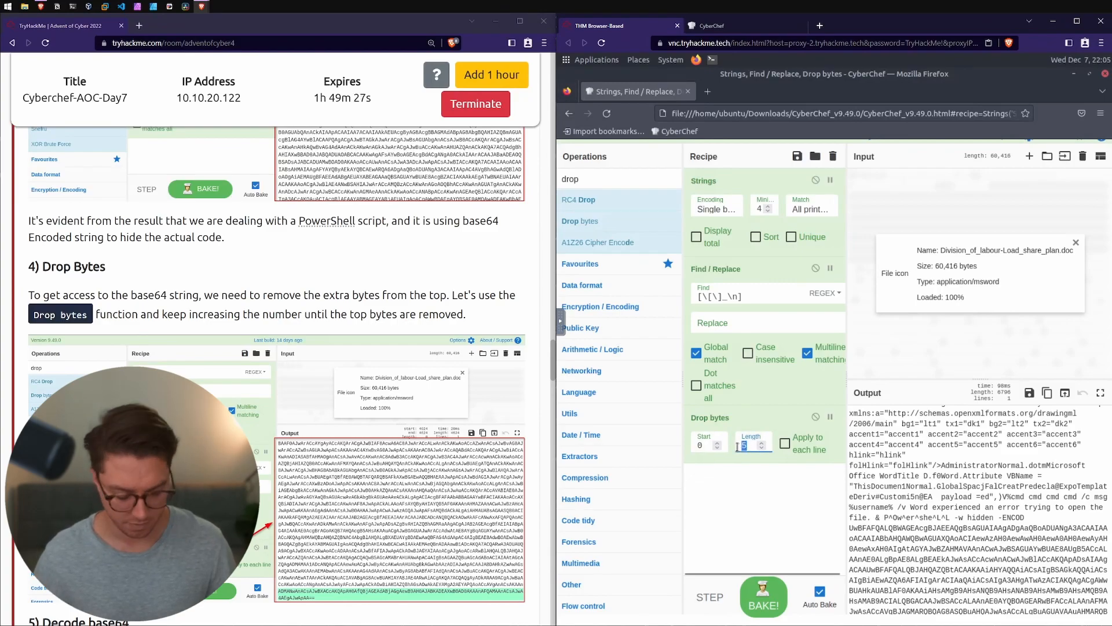
text(124)
Step: Compare the output with Drop bytes disabled and enabled, and check which extra text surrounds the base64 string
click(815, 417)
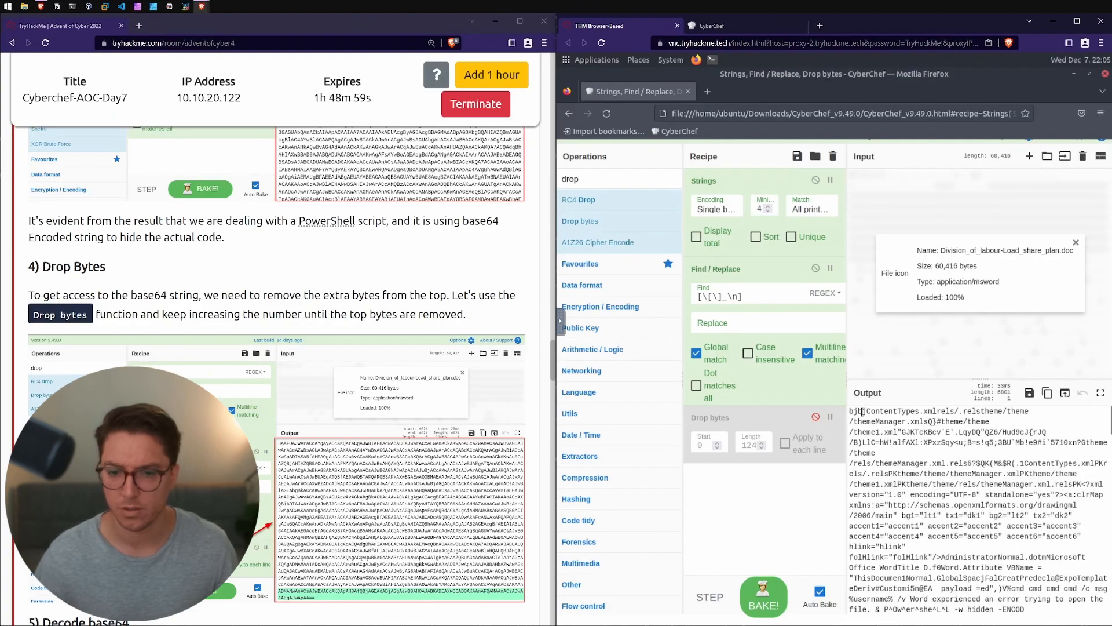
click(816, 417)
drag(311, 314, 444, 313)
click(927, 413)
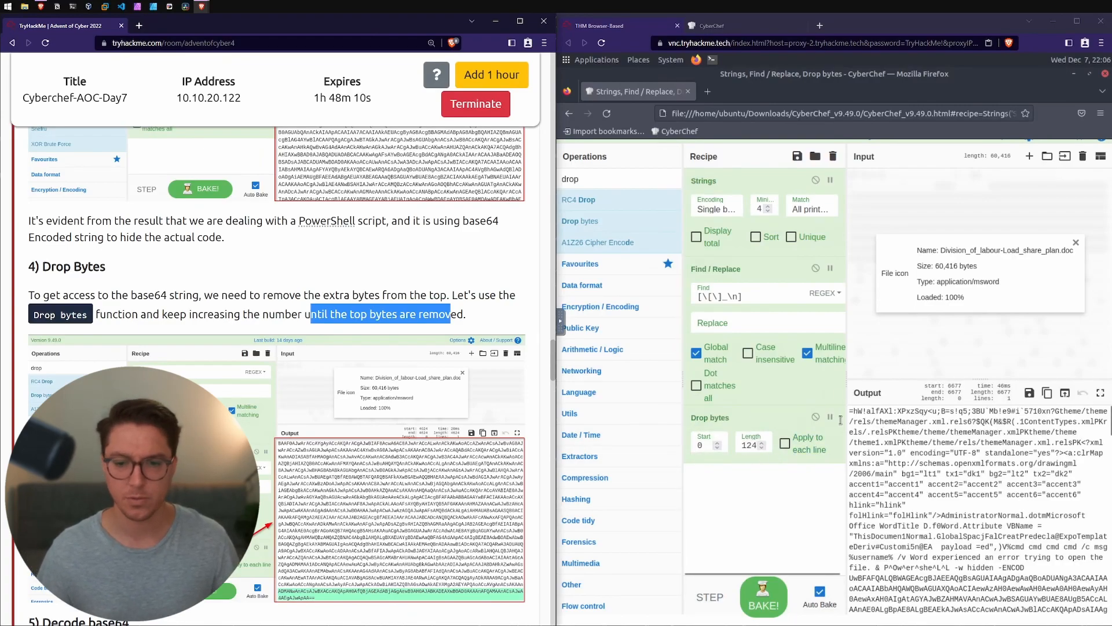
drag(190, 314, 298, 314)
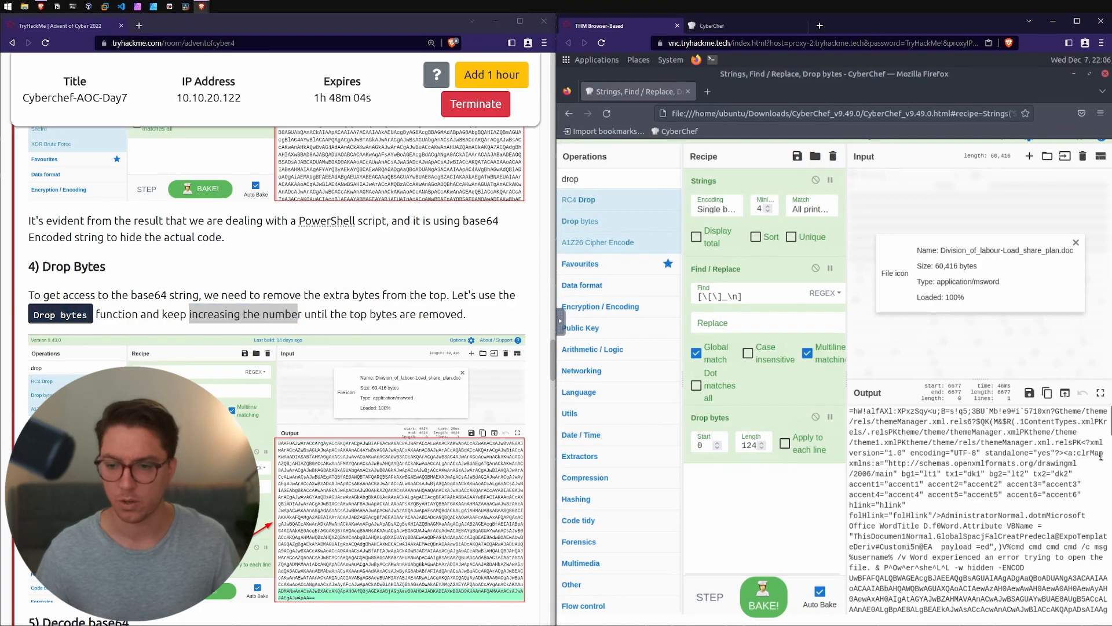
scroll(979, 510, down, 15)
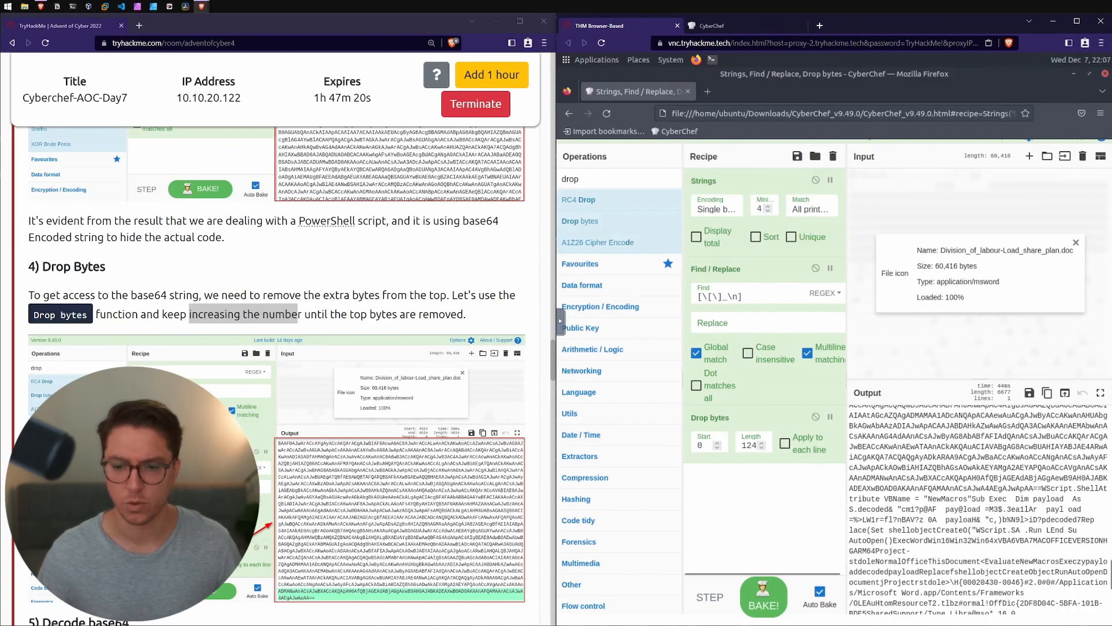
drag(1043, 488, 1056, 616)
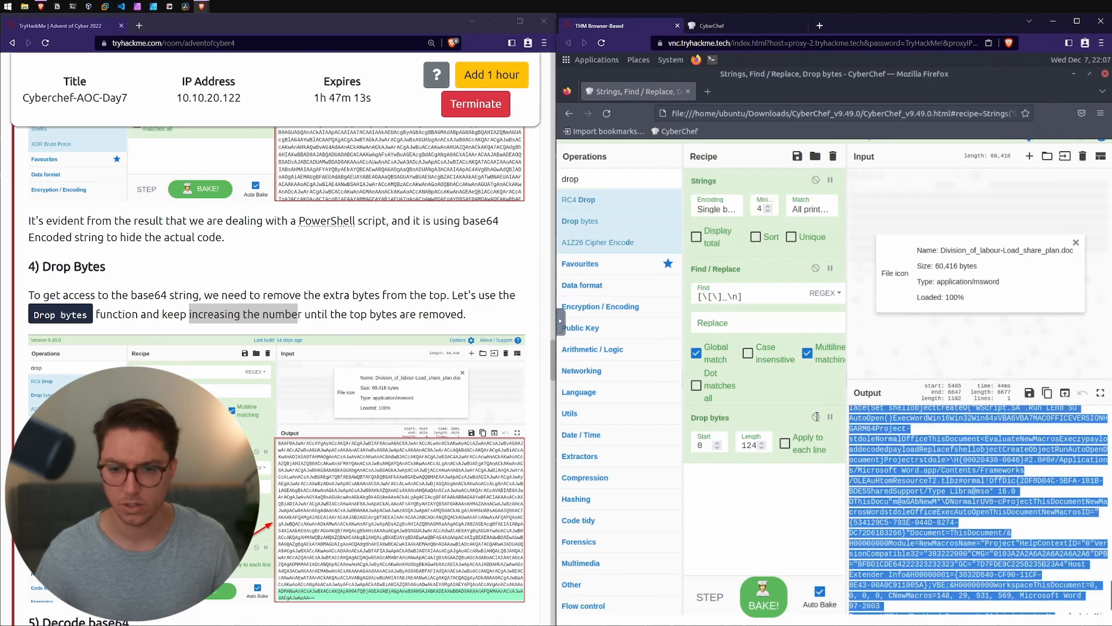
click(816, 418)
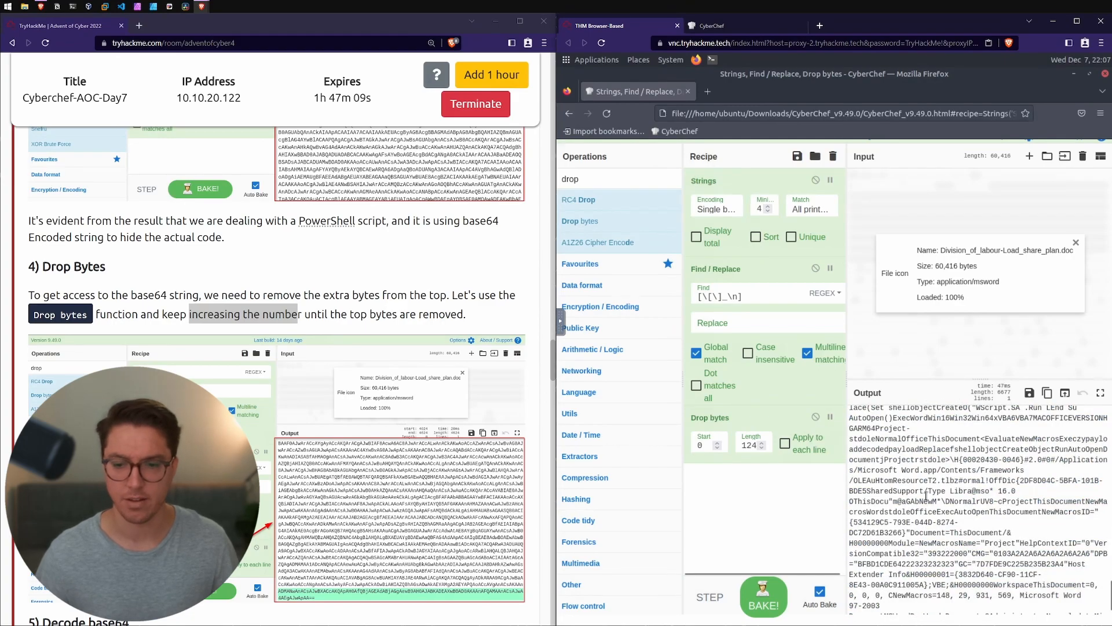
scroll(926, 490, up, 3)
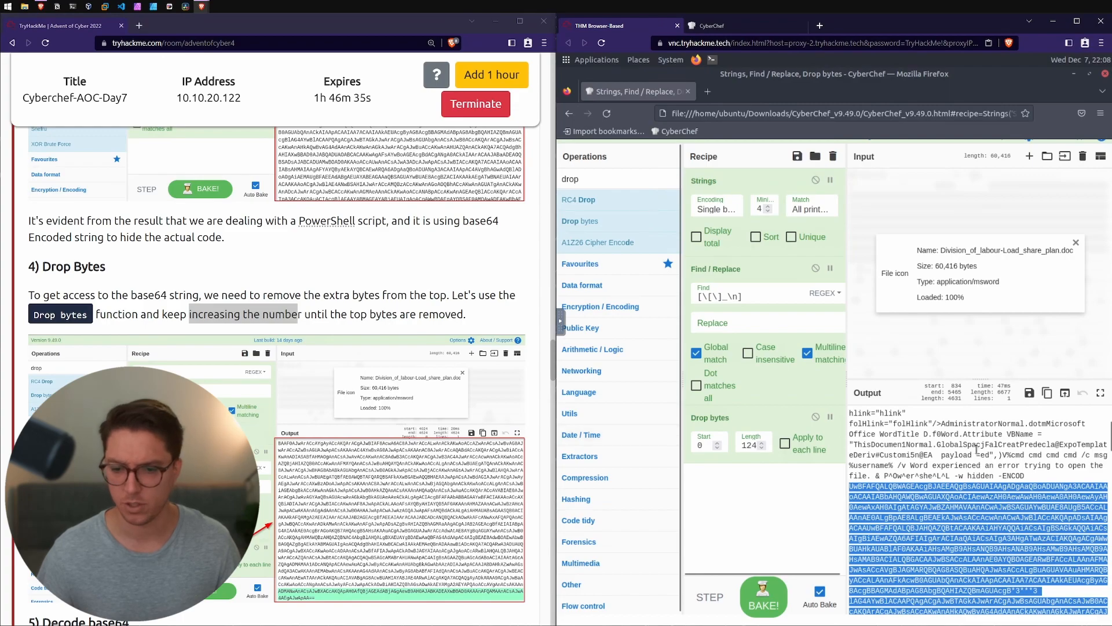
Step: Read the room's Decode base64 section on applying the From base64 function once only the base64 text remains
scroll(978, 449, down, 3)
scroll(316, 472, down, 6)
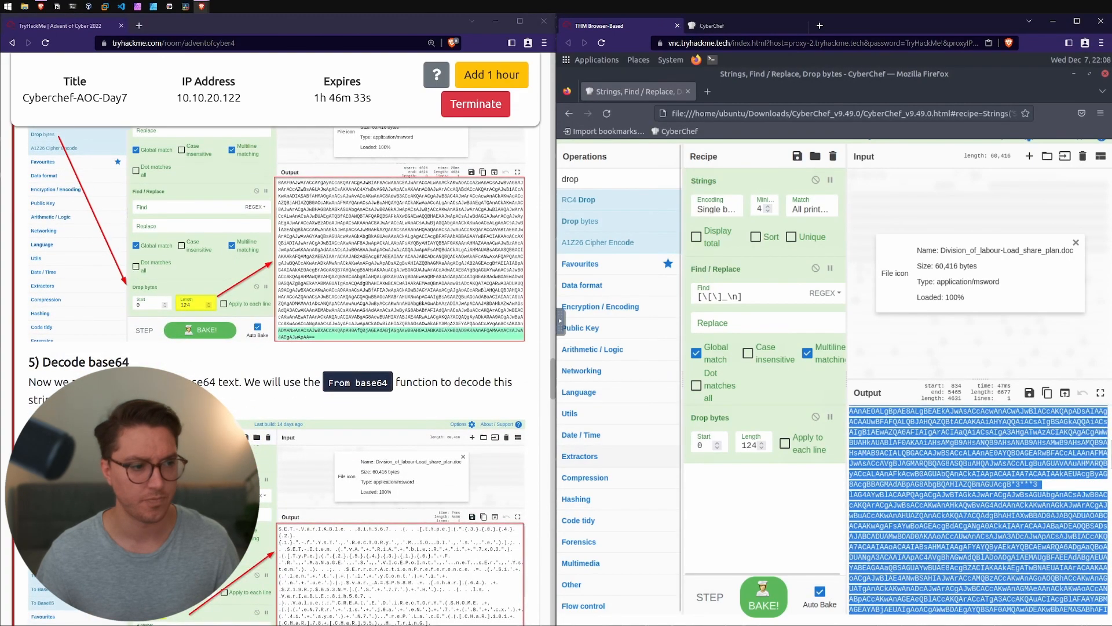
drag(42, 362, 177, 359)
click(169, 369)
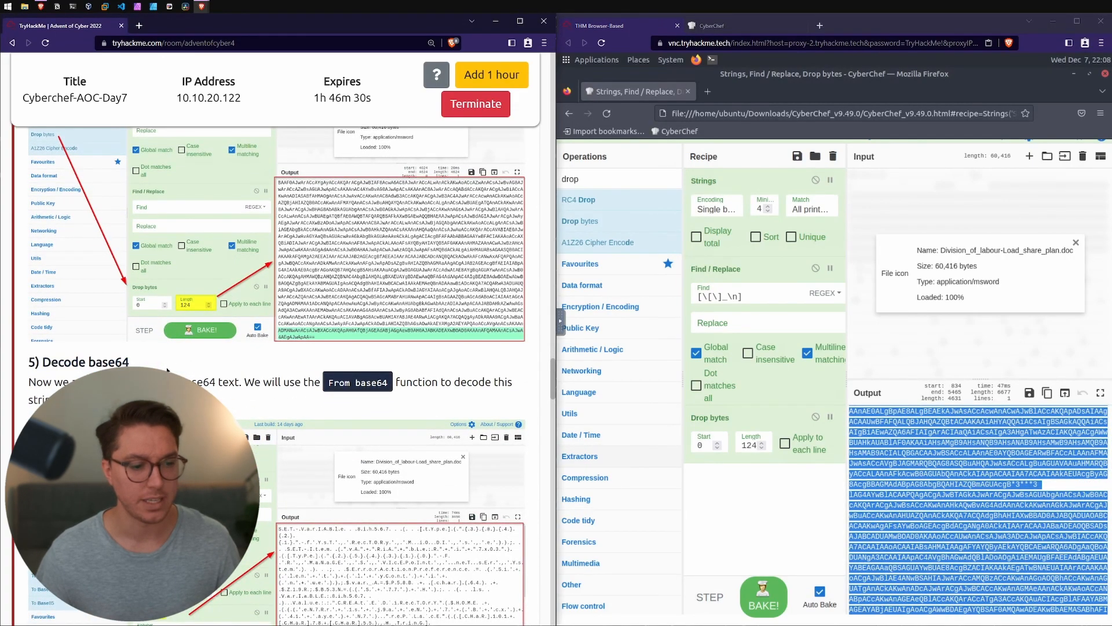
scroll(168, 369, down, 1)
scroll(168, 369, down, 2)
drag(55, 226, 219, 226)
click(220, 226)
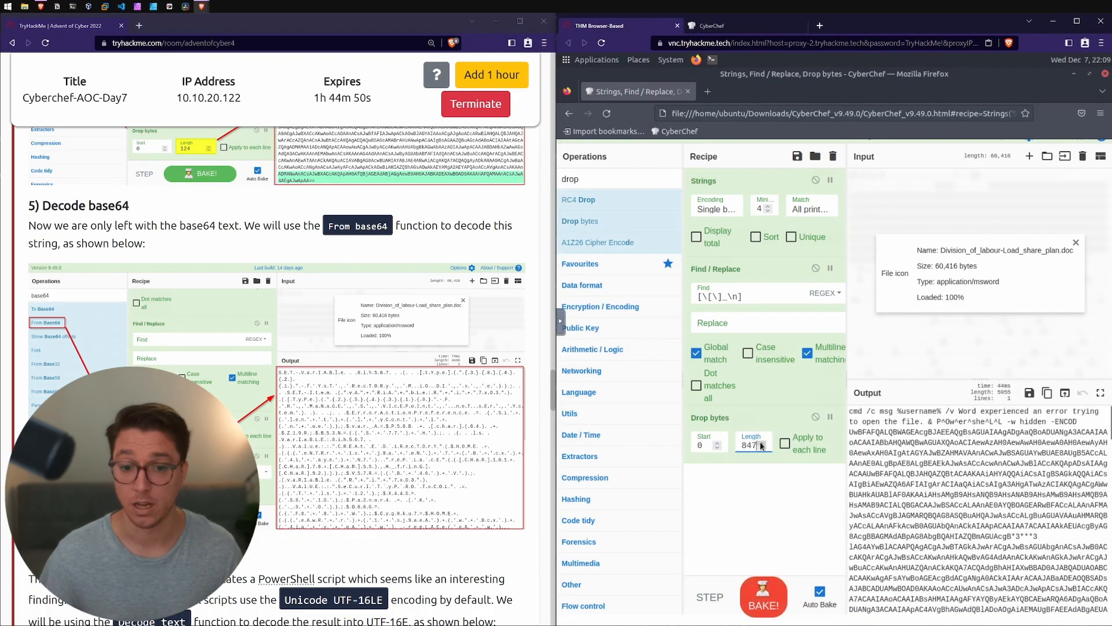
Step: Increase the Drop bytes length to 958 so the output starts at the base64 string
click(762, 443)
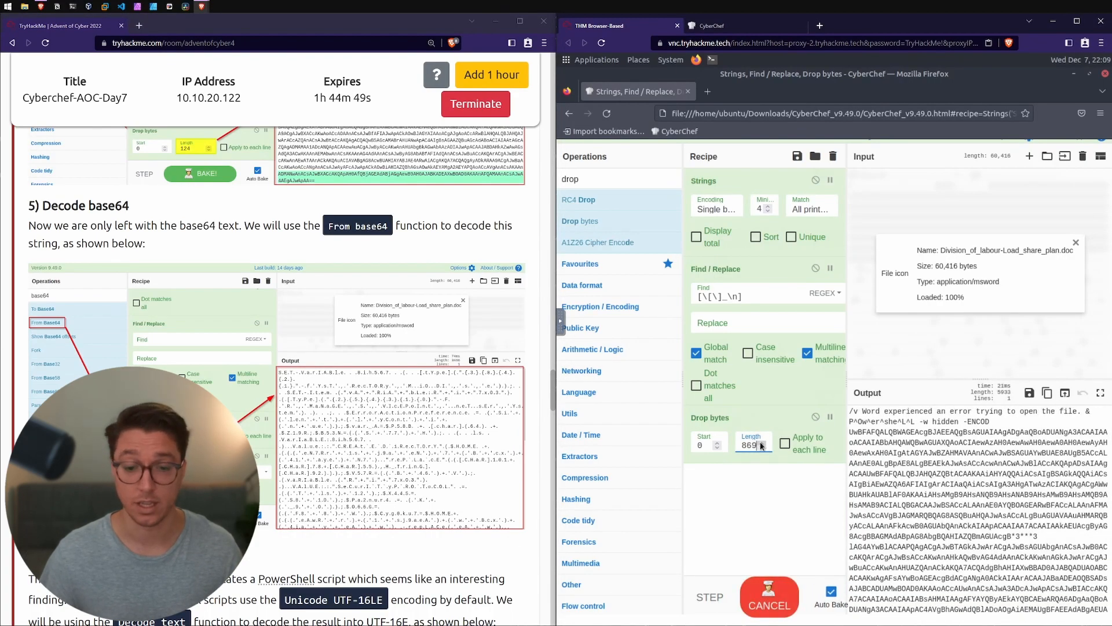
drag(762, 445, 760, 441)
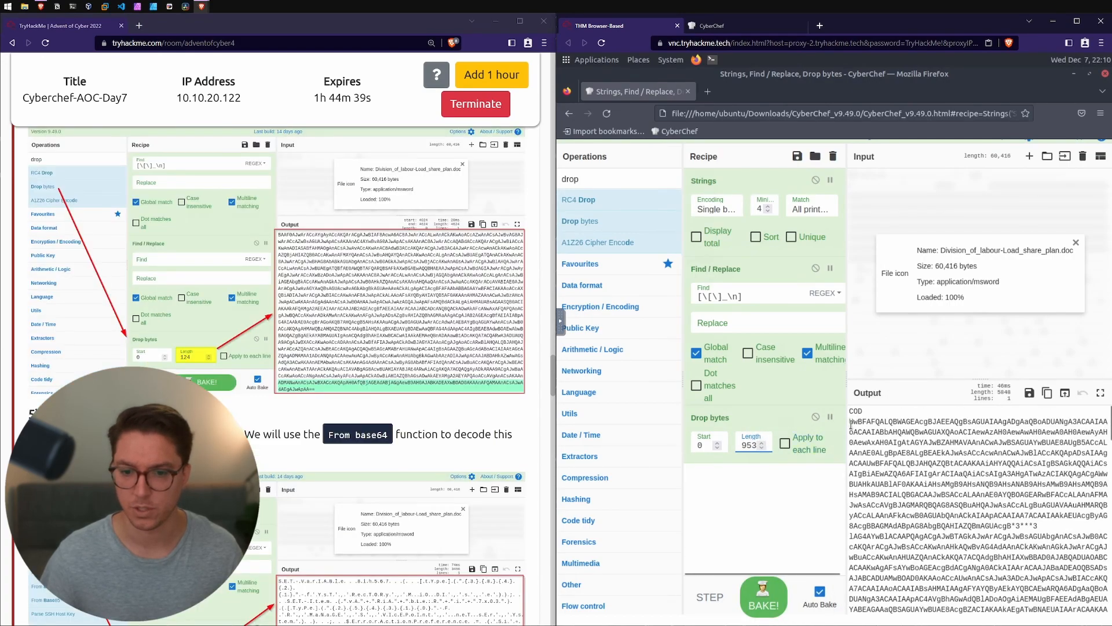
drag(763, 445, 763, 445)
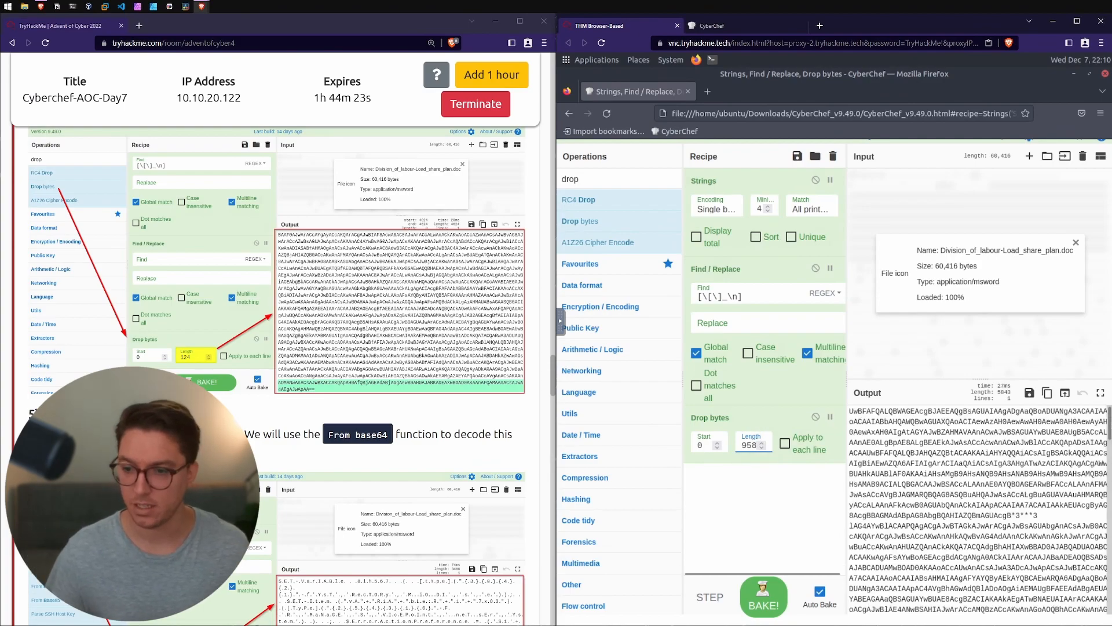
Step: Locate the end of the base64 string in the output and add a second Drop bytes operation to the recipe
scroll(1045, 509, down, 3)
click(1044, 527)
drag(1045, 528, 1088, 616)
drag(579, 221, 764, 510)
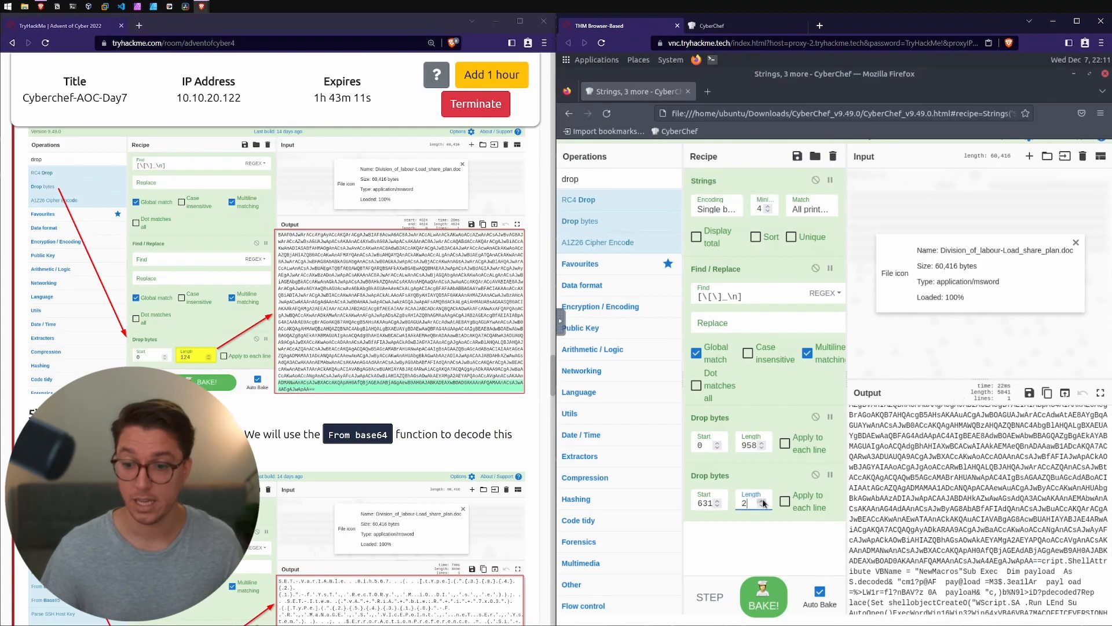
Step: Set the second Drop bytes operation to start 4631 and length 1212, and check the remaining output for non-base64 characters
click(763, 501)
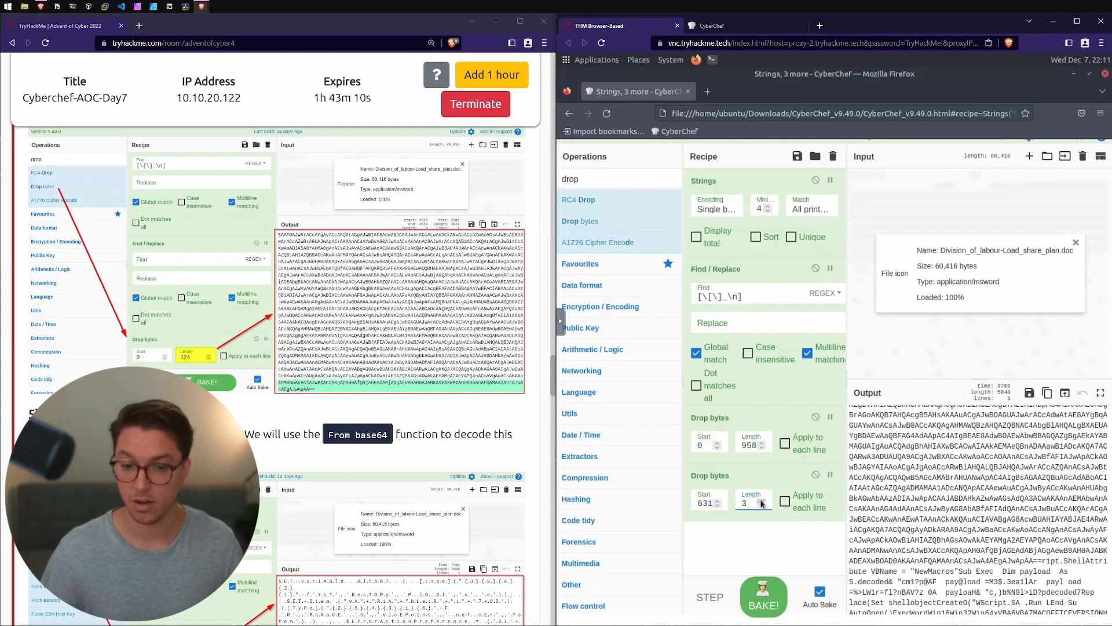
double_click(705, 504)
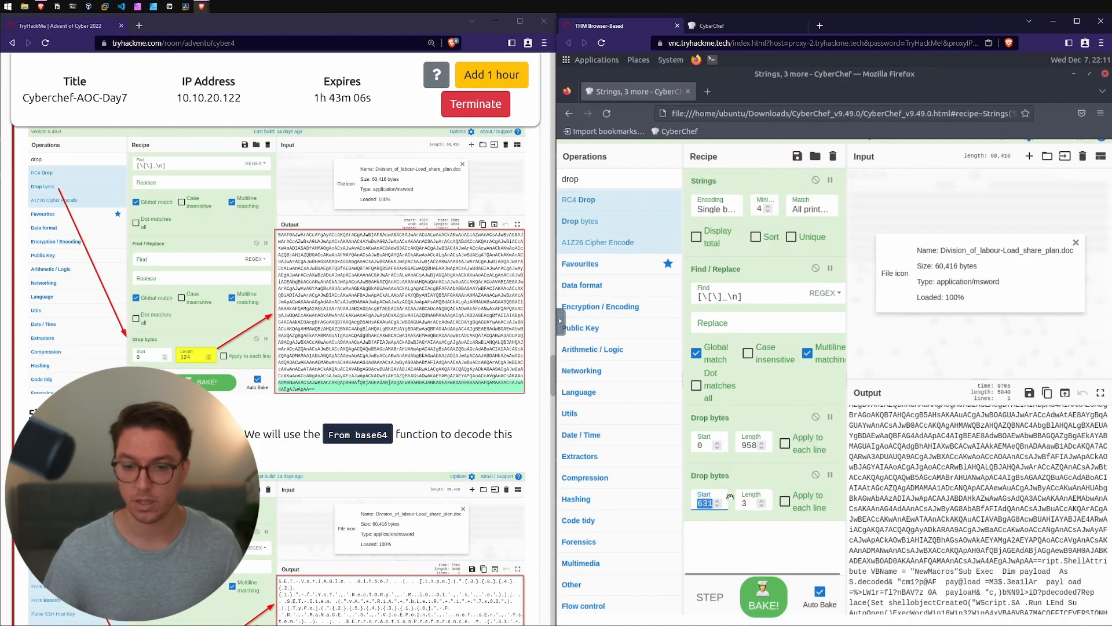
click(751, 504)
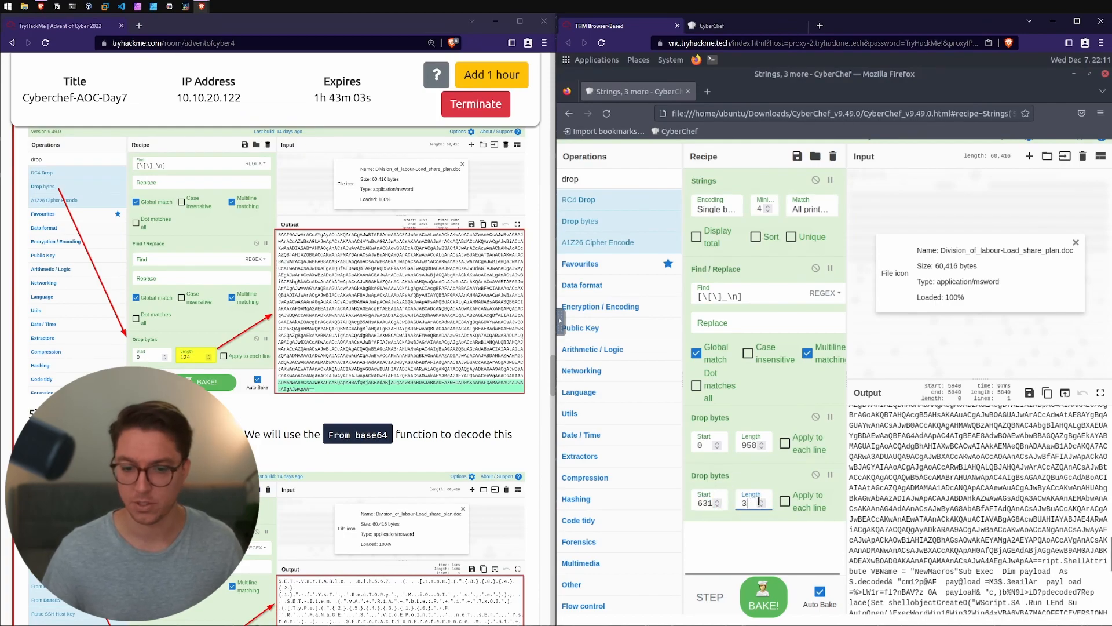
text(0)
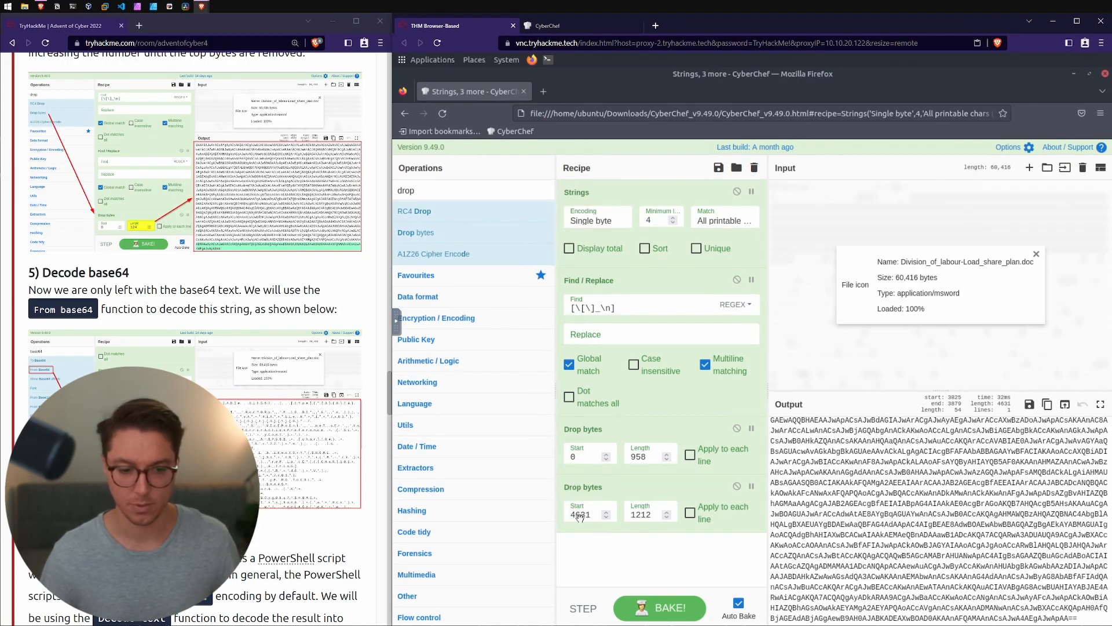
key(Tab)
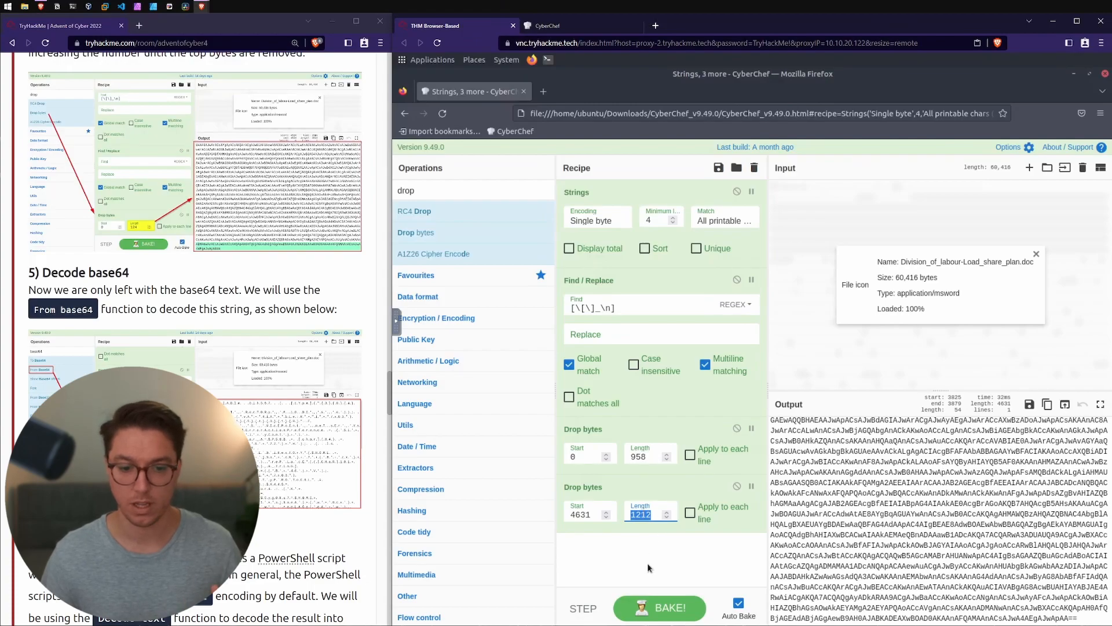
drag(1078, 618, 884, 483)
drag(755, 408, 755, 407)
drag(845, 506, 821, 506)
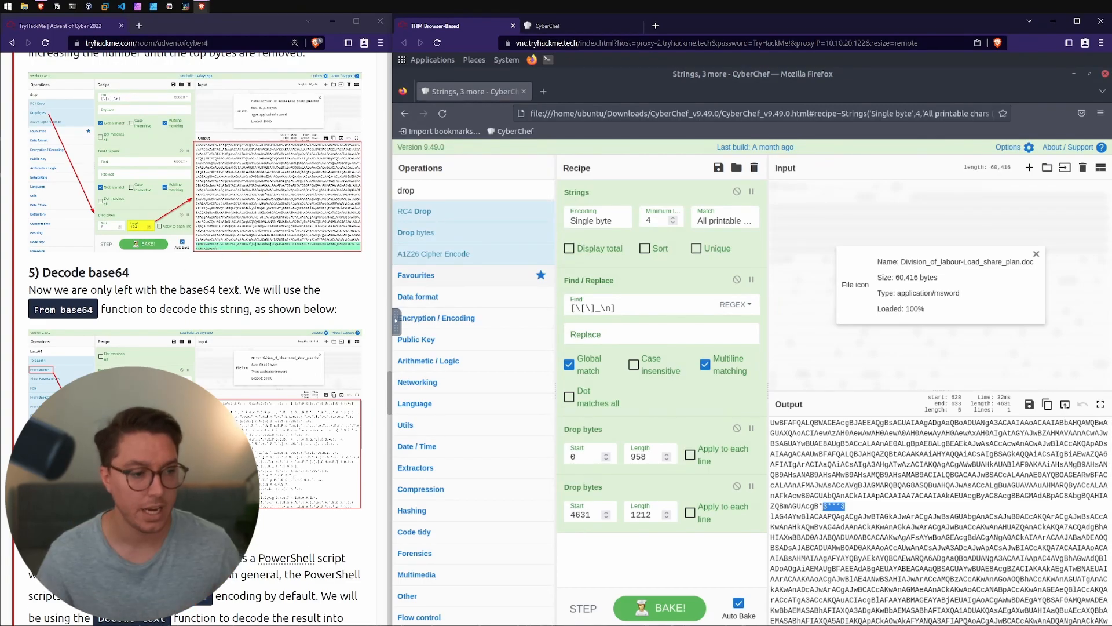
Step: Find the From Base64 operation and add it to the recipe after the second Drop bytes
scroll(236, 290, down, 3)
drag(179, 134, 136, 153)
click(139, 154)
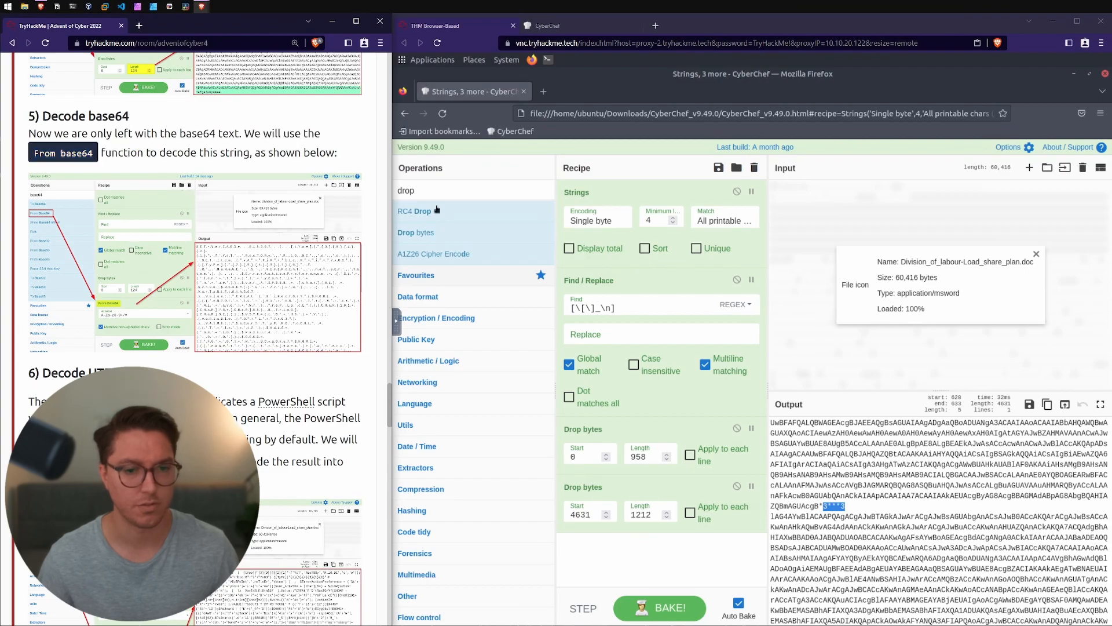
double_click(418, 192)
text(base)
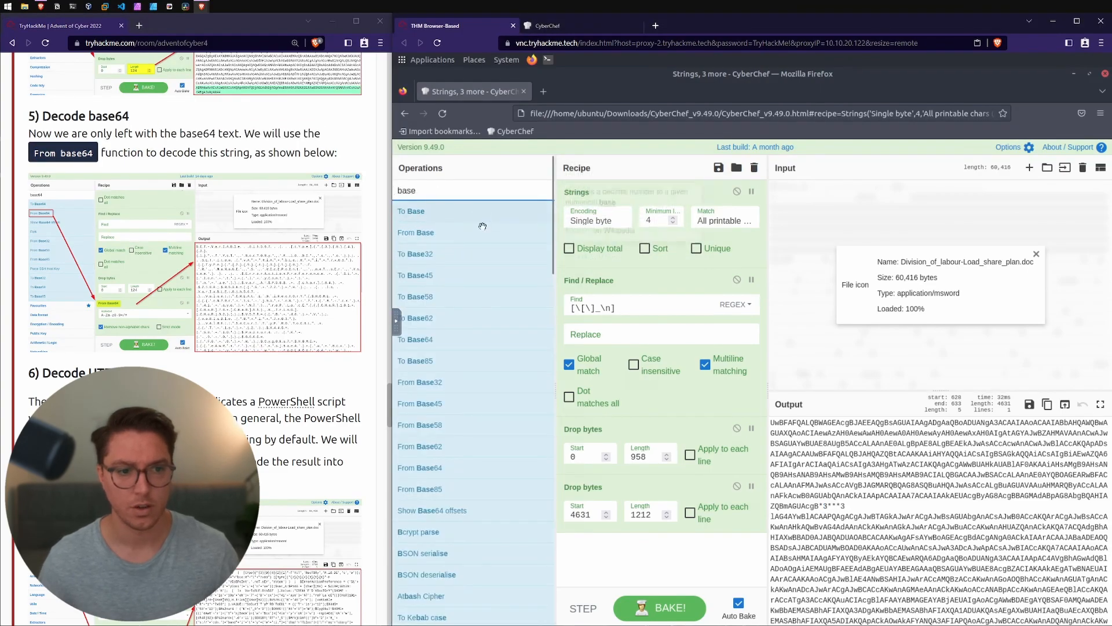
drag(441, 468, 680, 570)
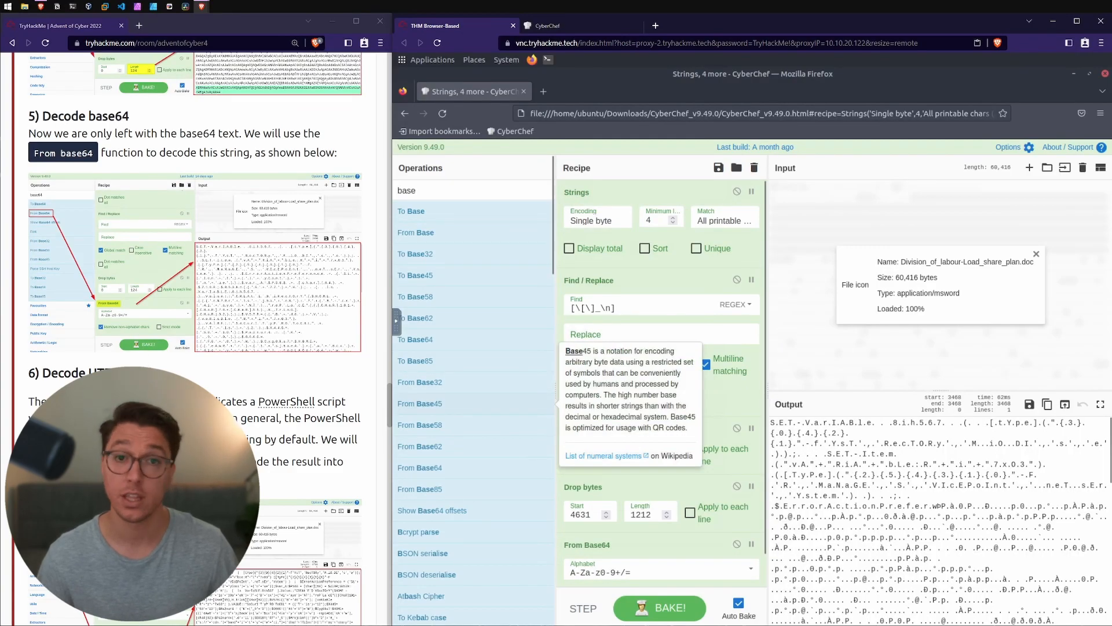
Step: Read the room's Decode UTF-16 section on the encoding PowerShell scripts use and the function that decodes it
drag(128, 373, 211, 399)
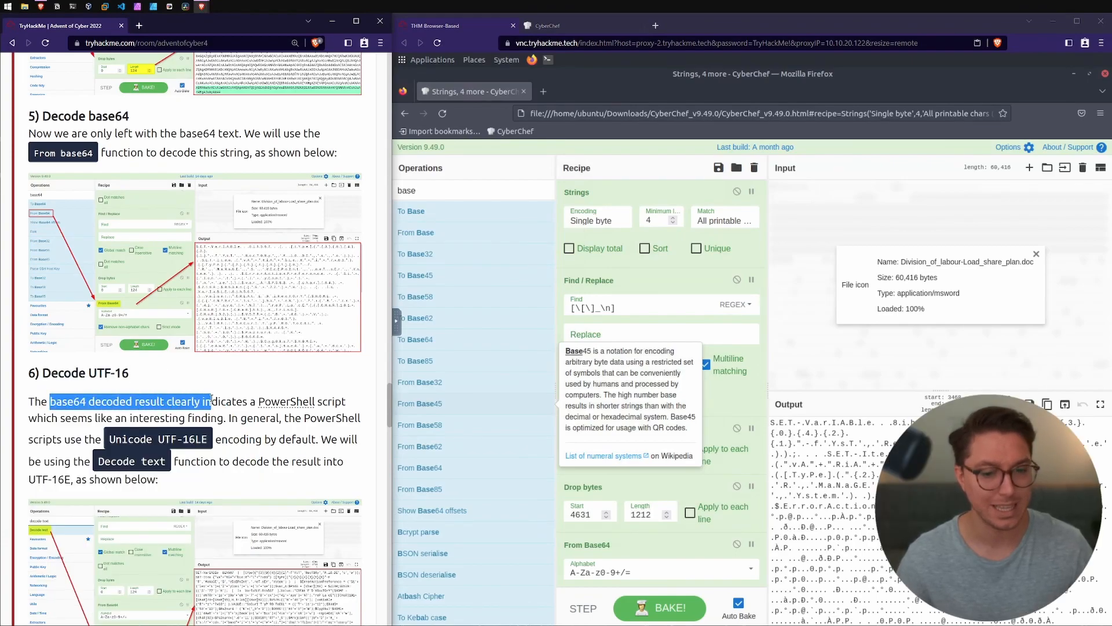
click(211, 399)
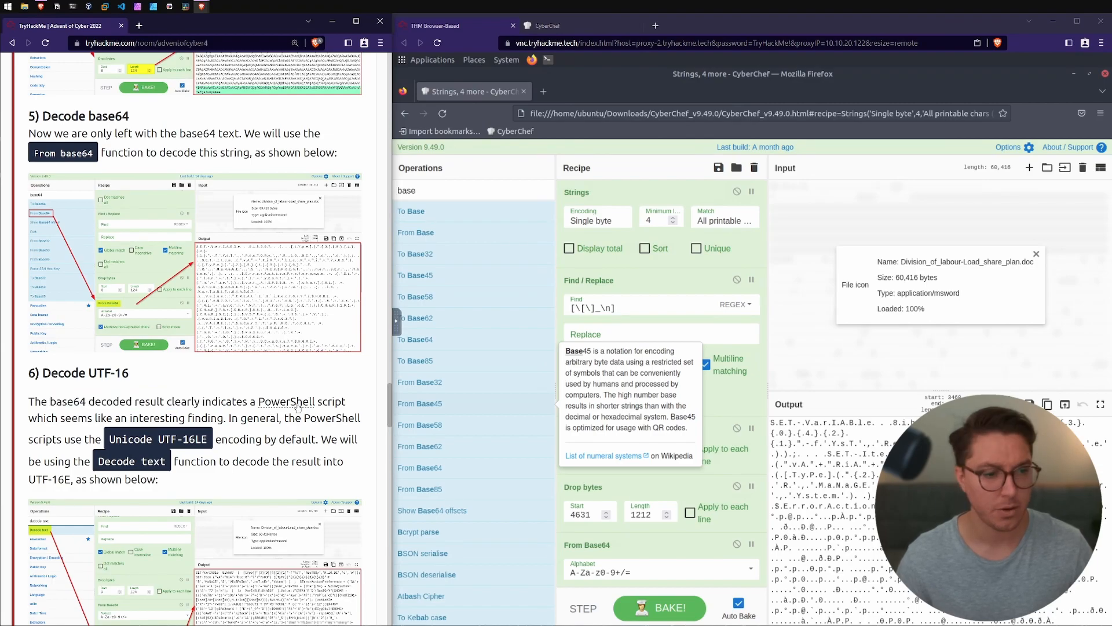
drag(51, 418, 200, 419)
drag(132, 418, 317, 419)
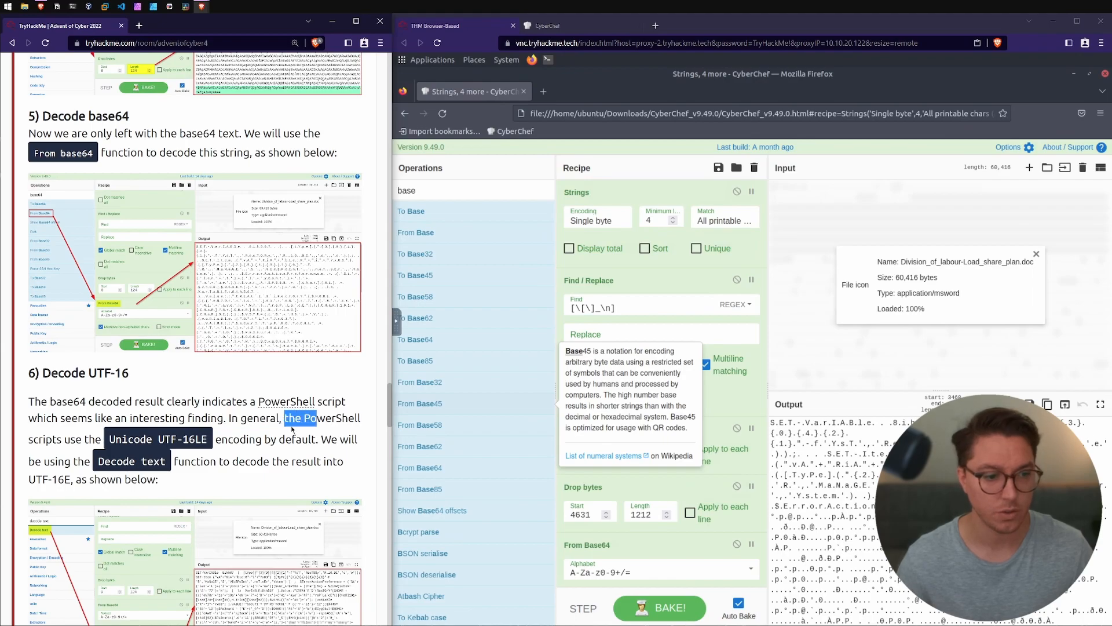
drag(46, 438, 282, 439)
click(195, 440)
click(244, 436)
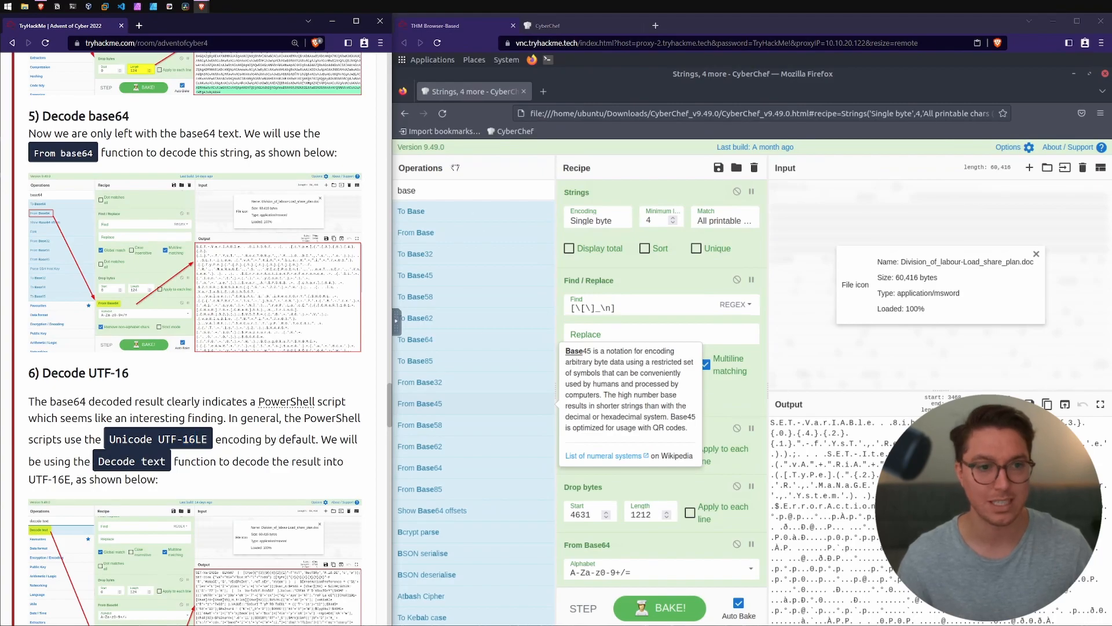
Step: Add a Decode text operation after From Base64 and set its encoding to UTF-16LE (1200)
drag(418, 276, 617, 573)
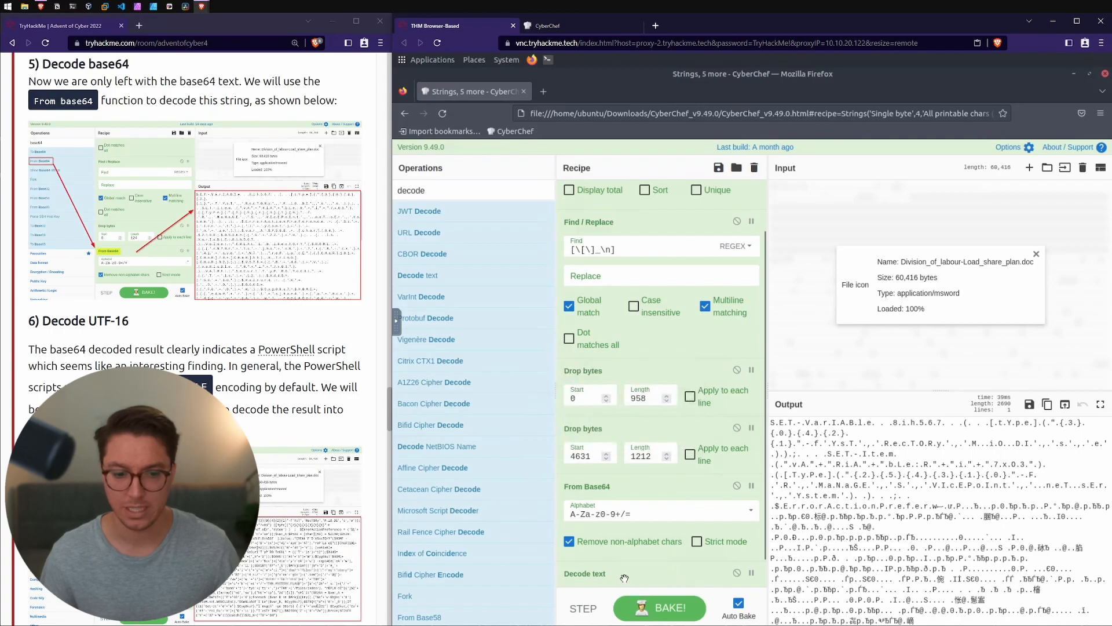
click(864, 514)
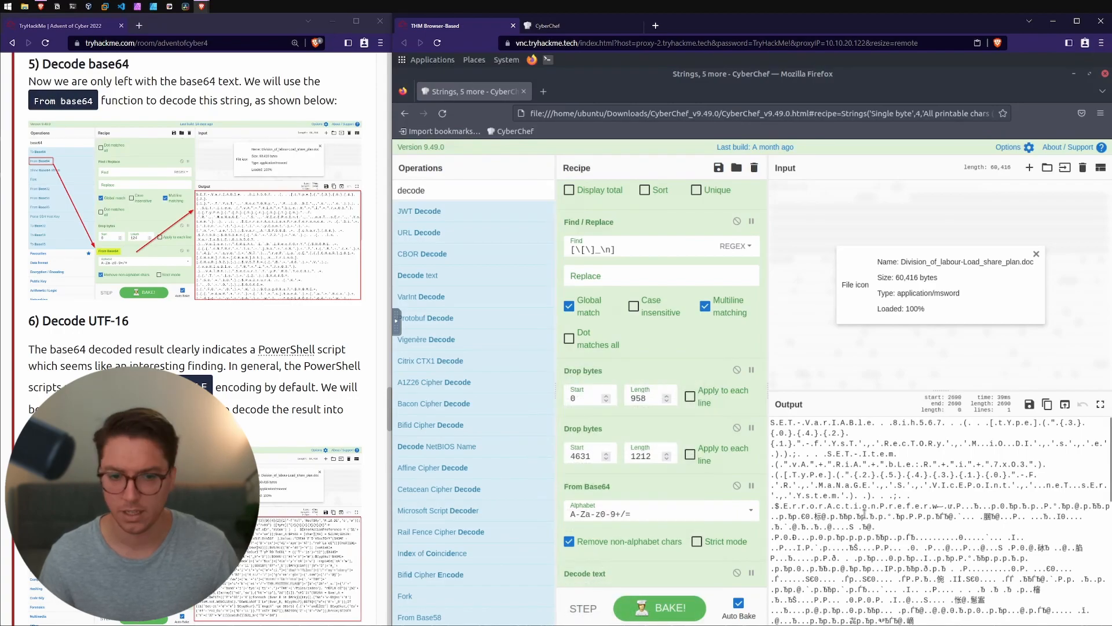
scroll(196, 232, down, 2)
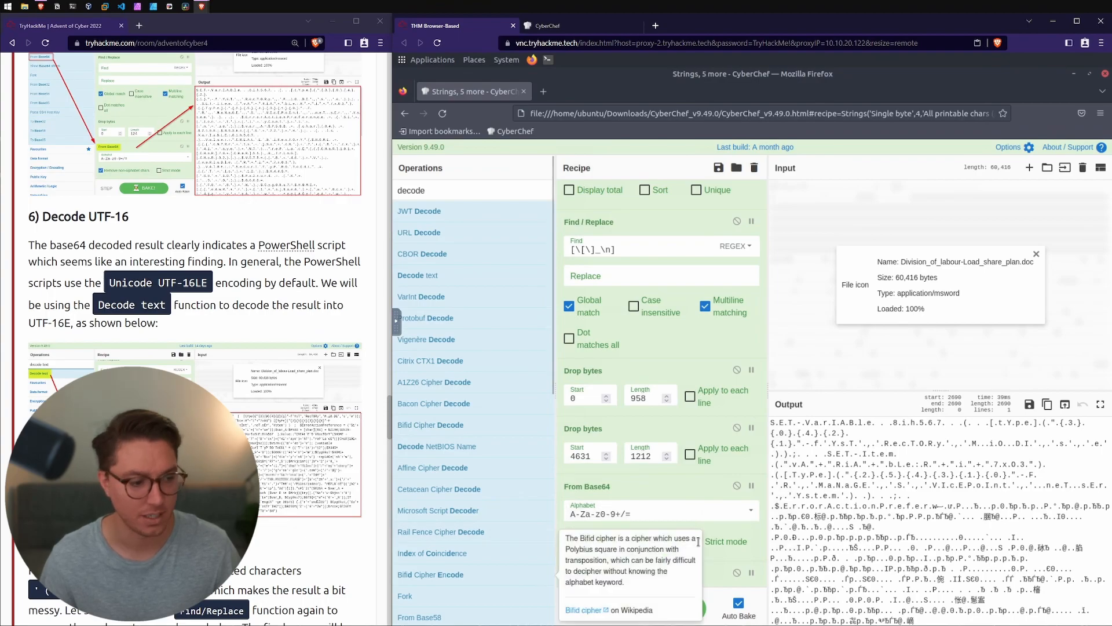
scroll(637, 565, down, 1)
click(638, 569)
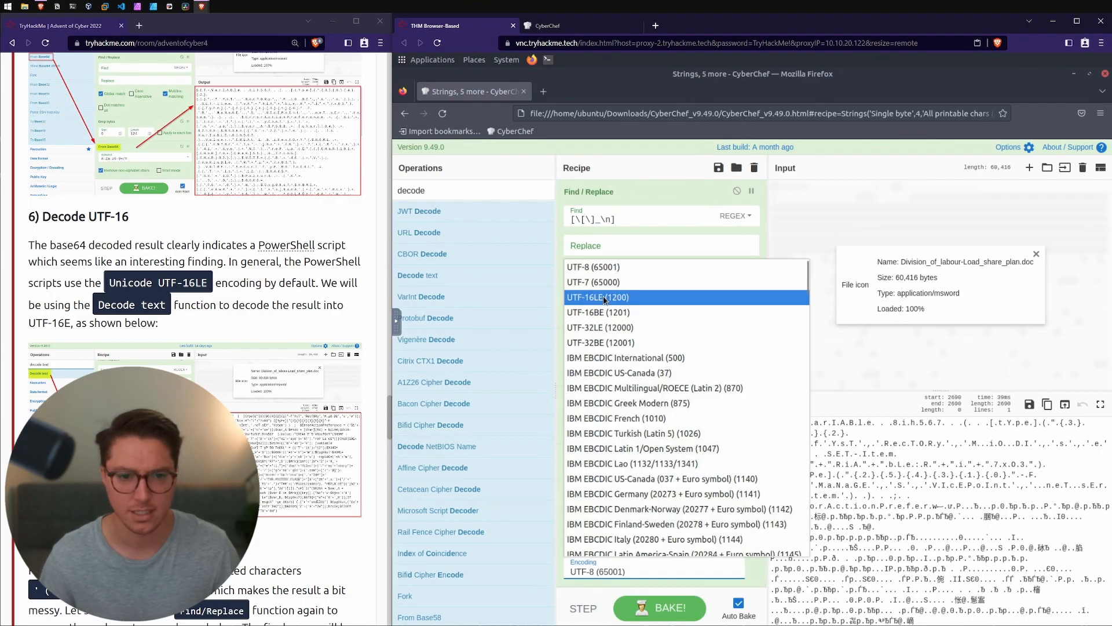
click(602, 297)
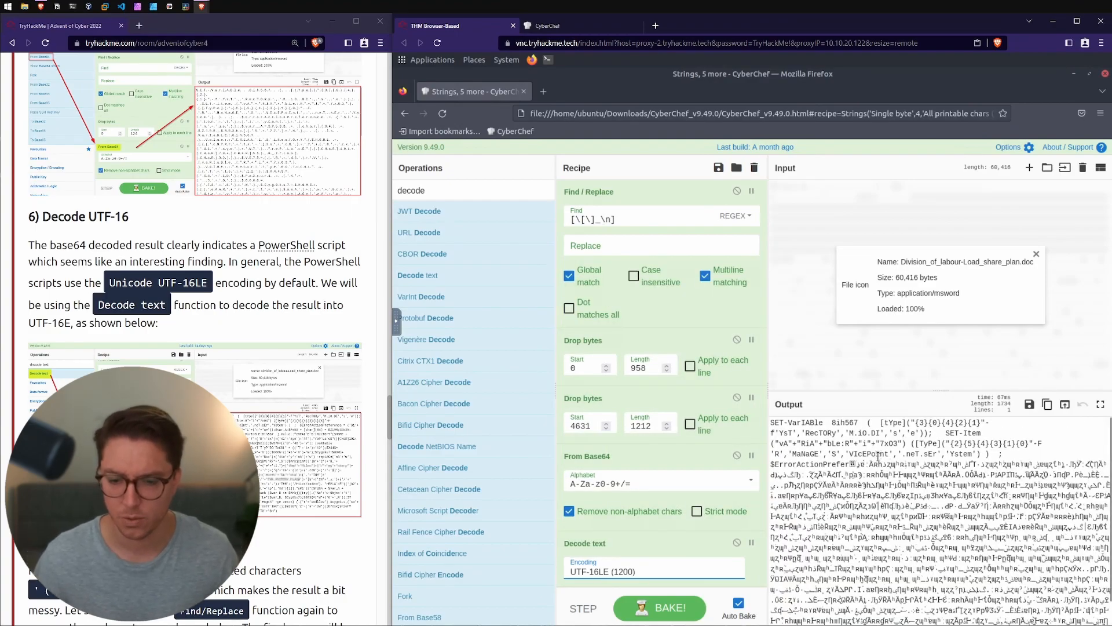
Step: Read the room's Find and Remove Common Patterns section on which repeated characters to remove with regex
scroll(194, 289, down, 3)
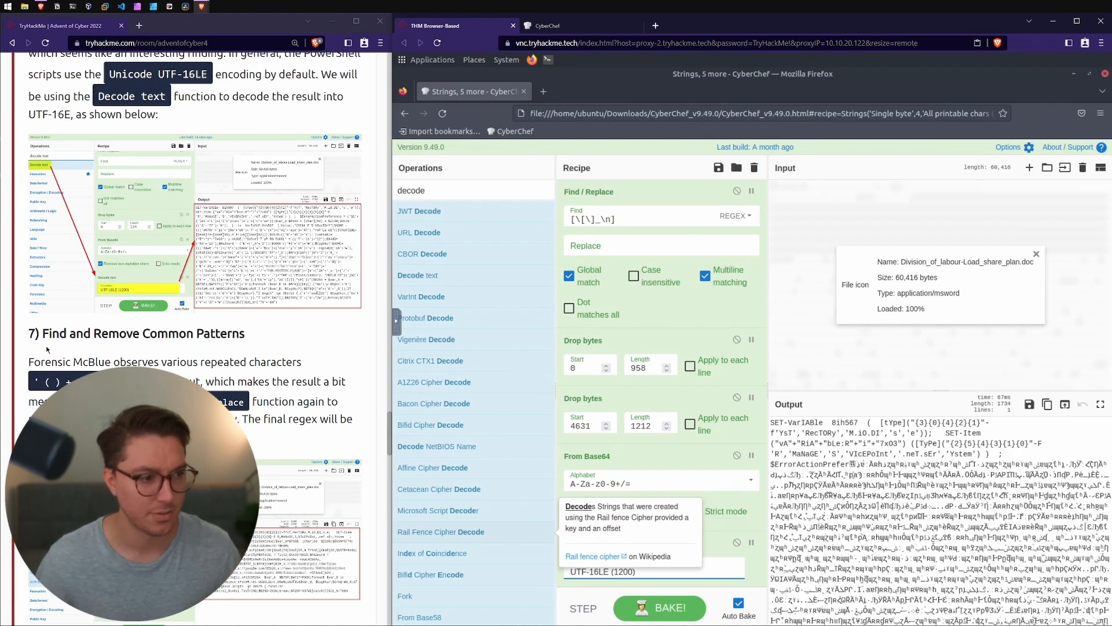
drag(43, 334, 246, 337)
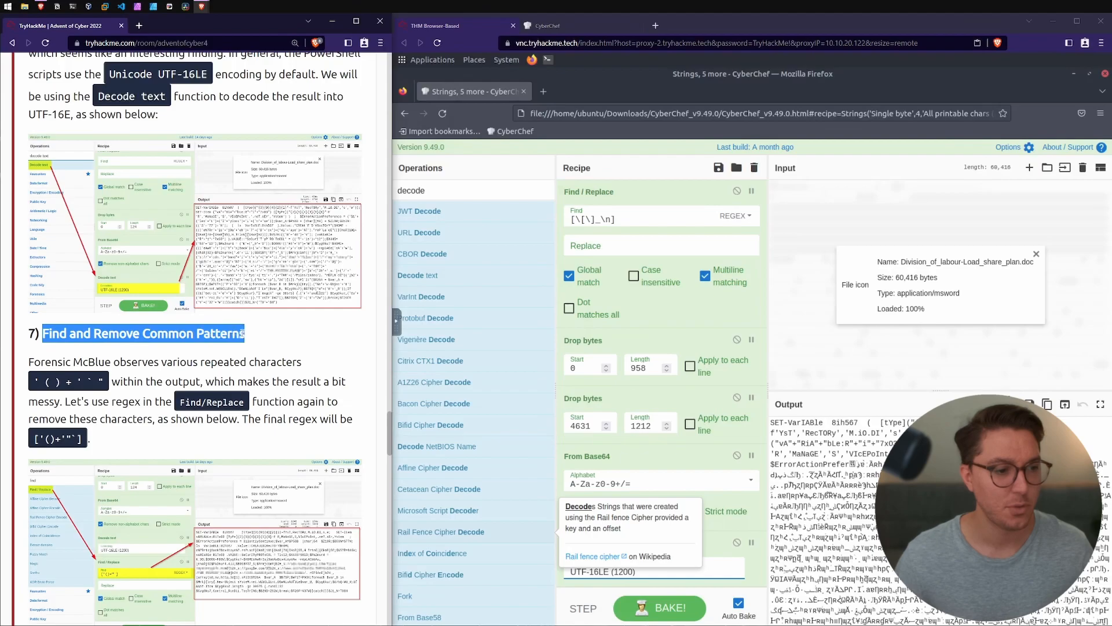
click(247, 337)
drag(27, 362, 248, 362)
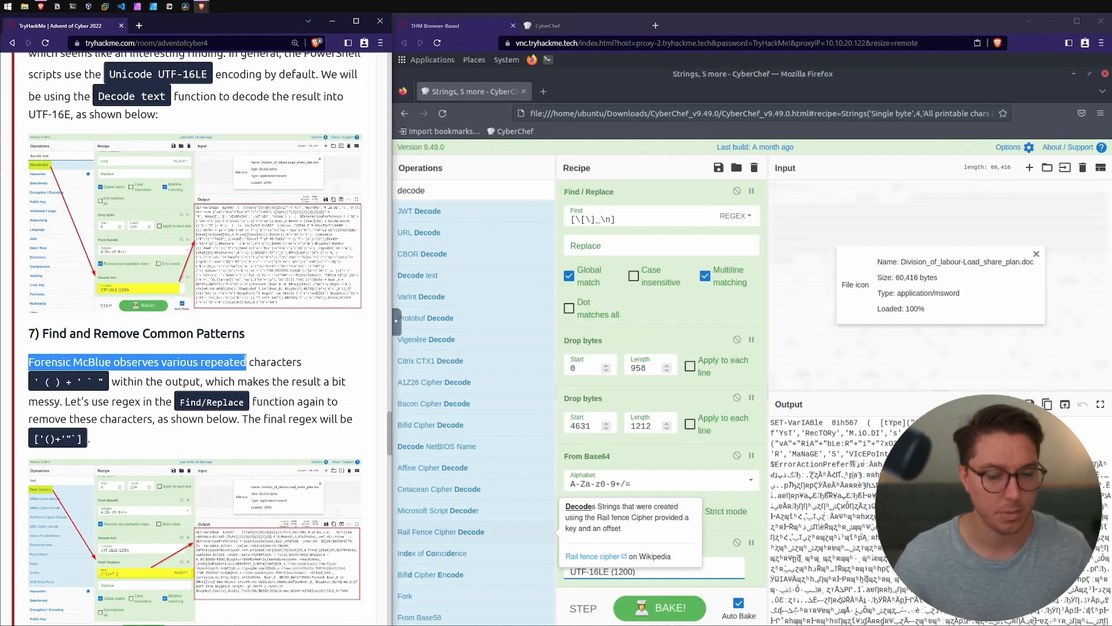
click(247, 361)
drag(34, 382, 162, 383)
drag(206, 382, 322, 379)
drag(70, 401, 288, 401)
drag(55, 419, 299, 419)
click(298, 419)
scroll(73, 418, down, 2)
Step: Copy the regex ['()+'"`] from the room and add a Find / Replace operation that removes those characters after Decode text
drag(84, 334, 34, 335)
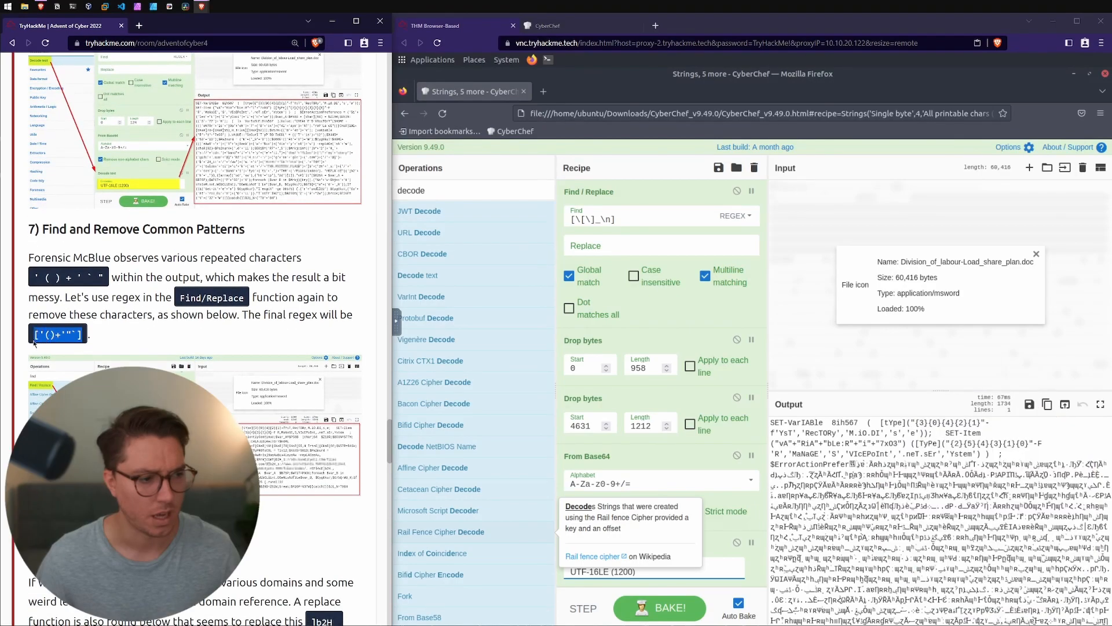
double_click(460, 198)
text(find)
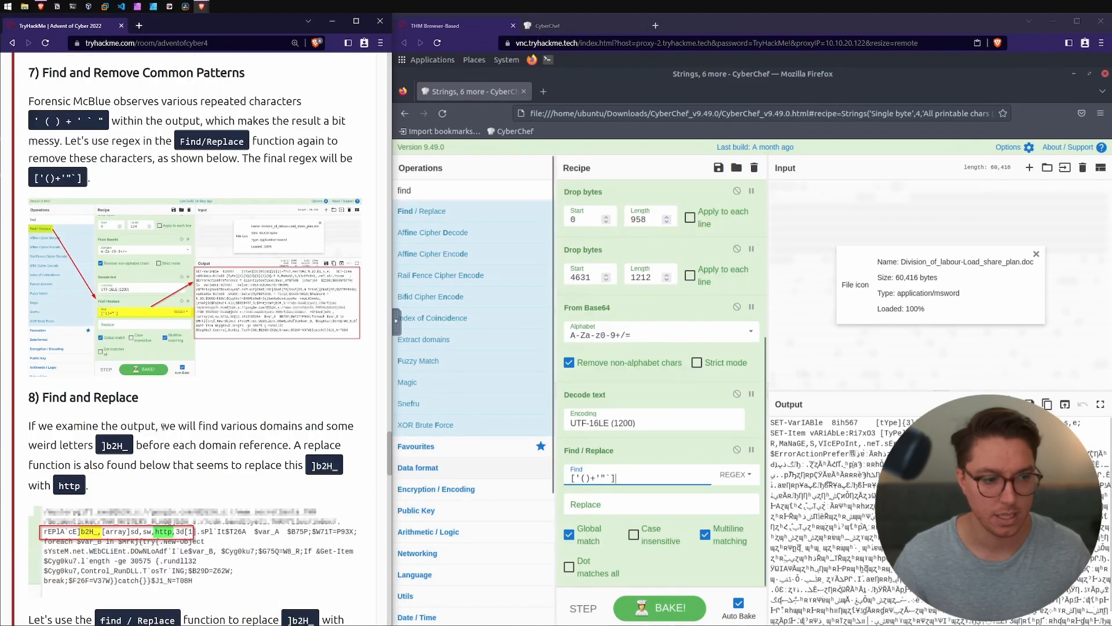
Step: Read the start of the room's Find and Replace section and examine the output for the domains and odd letters it describes
drag(174, 427, 267, 427)
drag(47, 444, 85, 442)
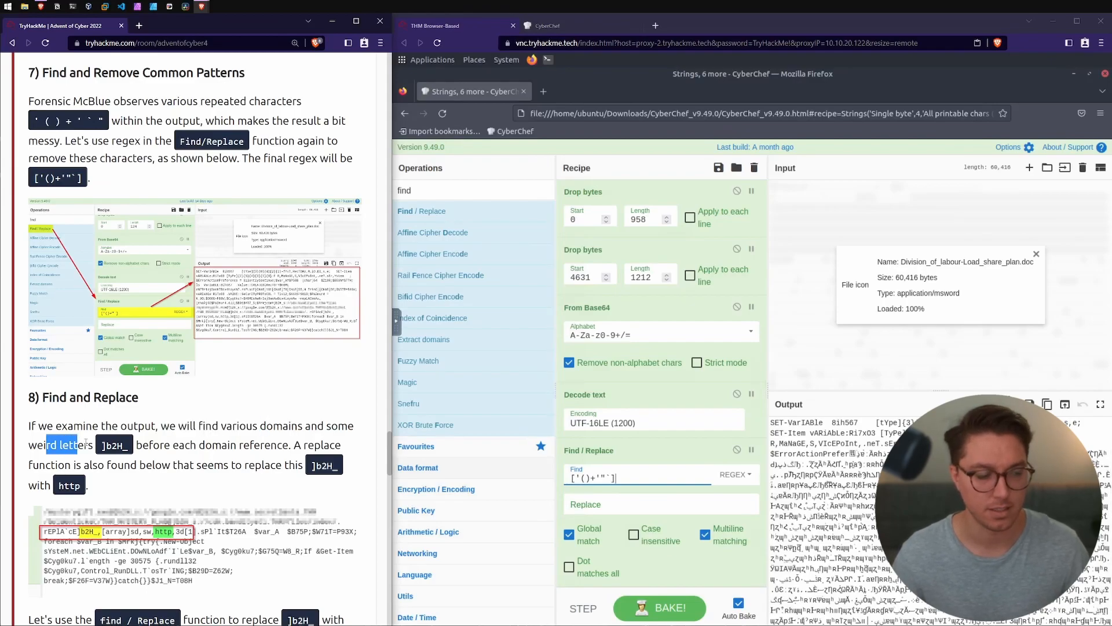
click(1109, 454)
click(1109, 468)
drag(1108, 469, 1106, 442)
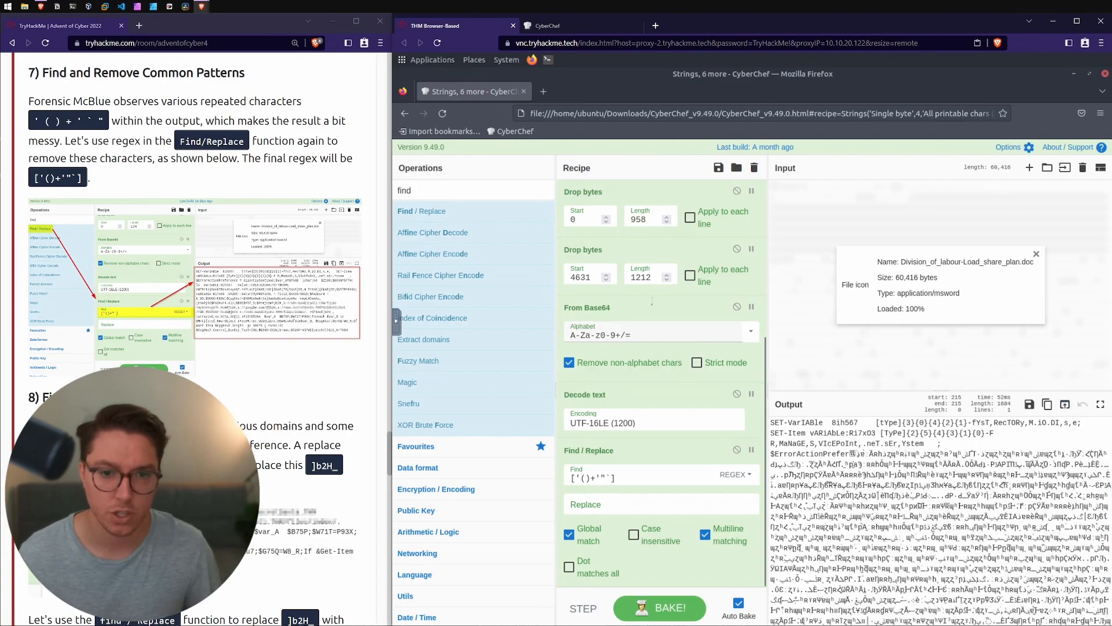
Step: Disable both existing Drop bytes operations in the recipe
scroll(707, 295, up, 3)
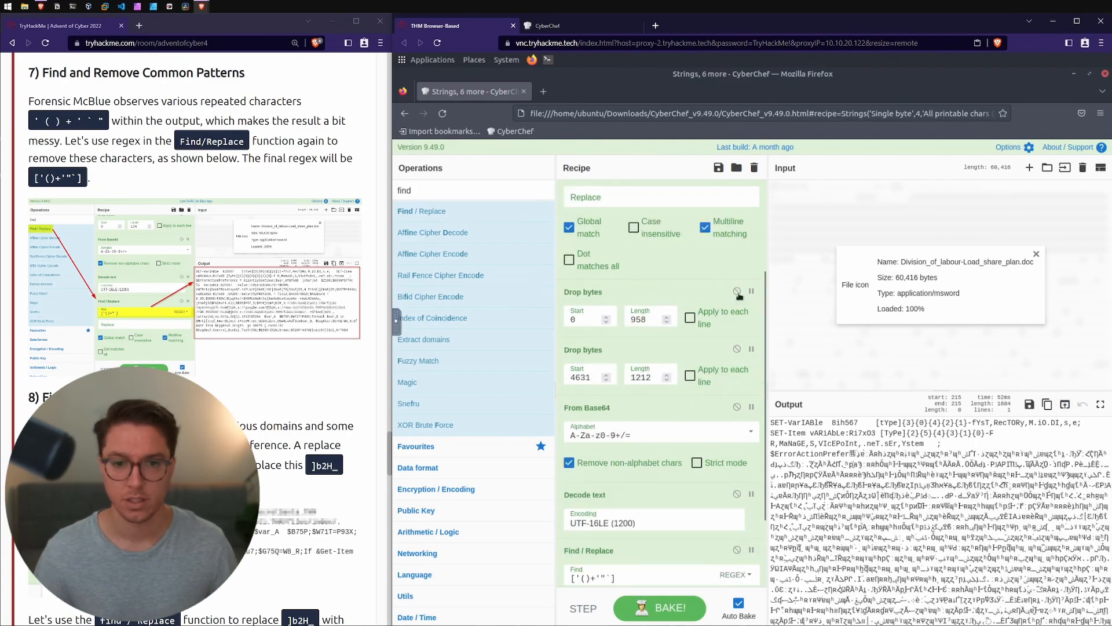
click(738, 292)
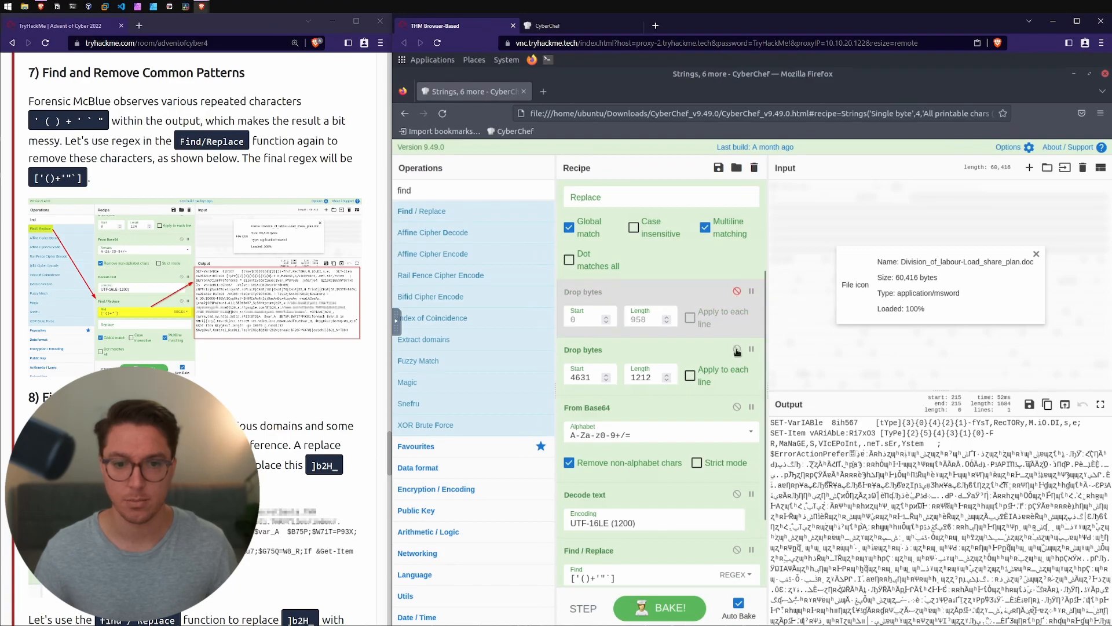
click(737, 349)
Step: Add a new Drop bytes operation above the disabled ones and set its length to 124
double_click(422, 191)
text(drop)
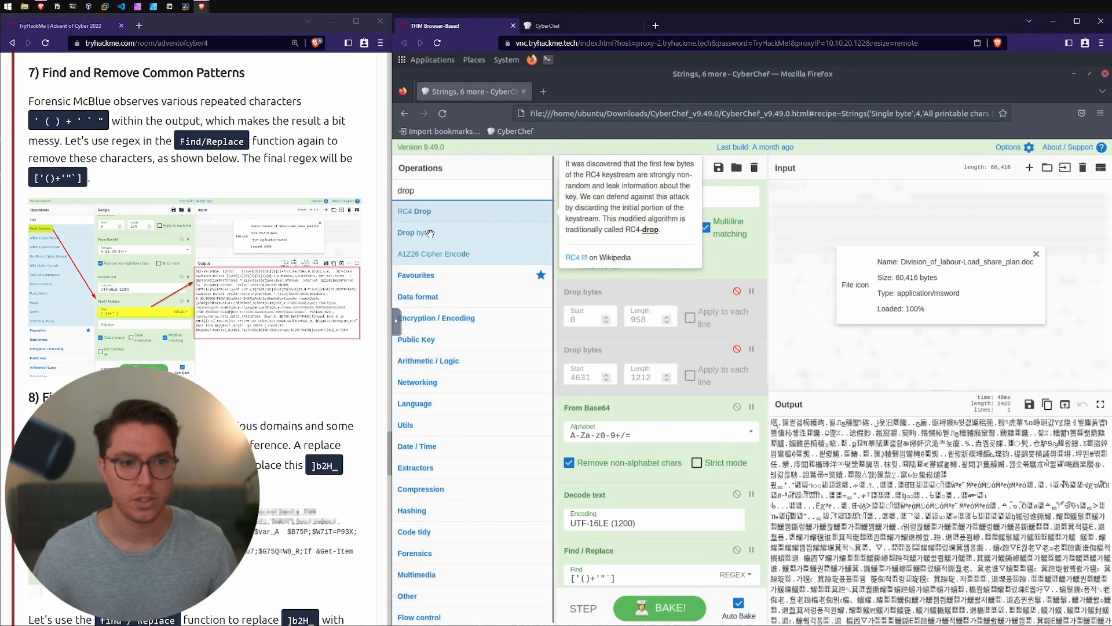
drag(431, 233, 612, 288)
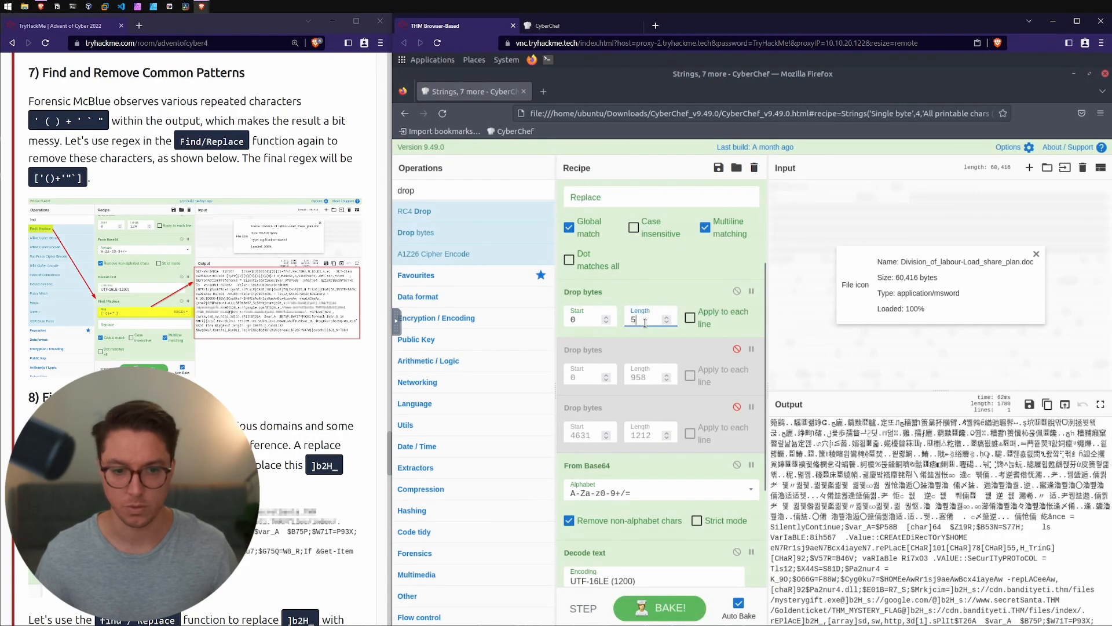
key(BackSpace)
text(124)
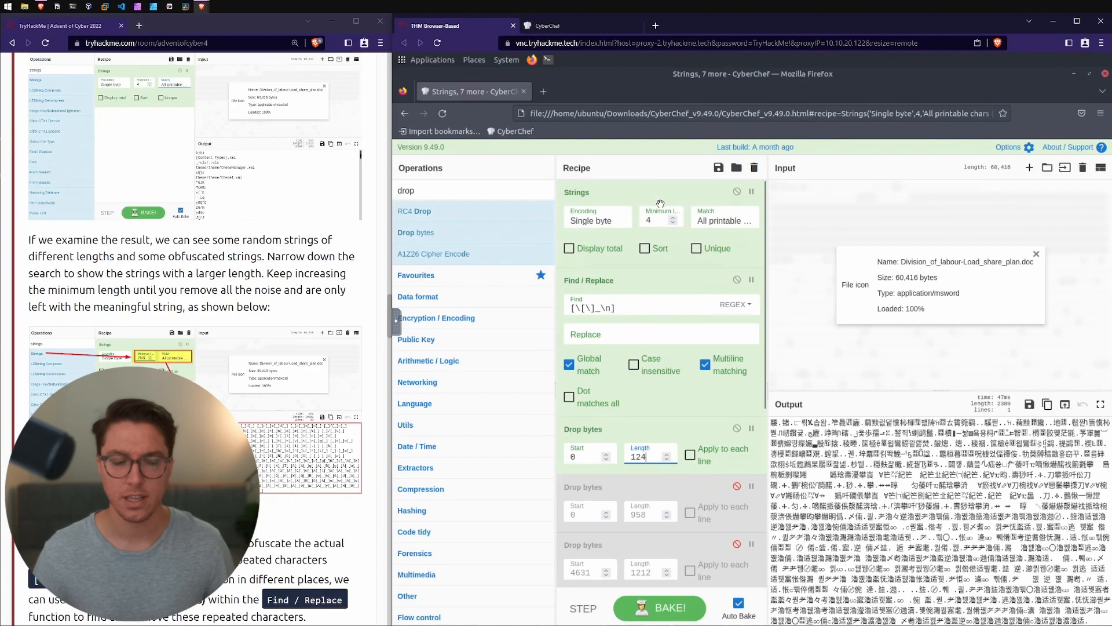
Step: Set the Strings operation's minimum length to 258 and review the rest of the recipe
double_click(645, 222)
text(258)
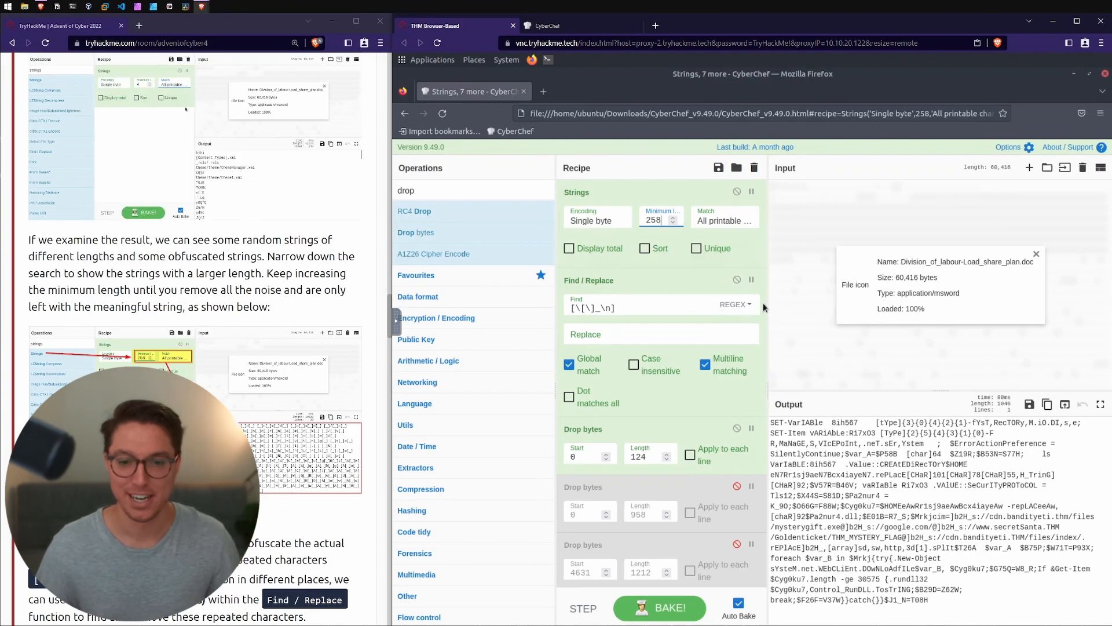
scroll(762, 317, down, 5)
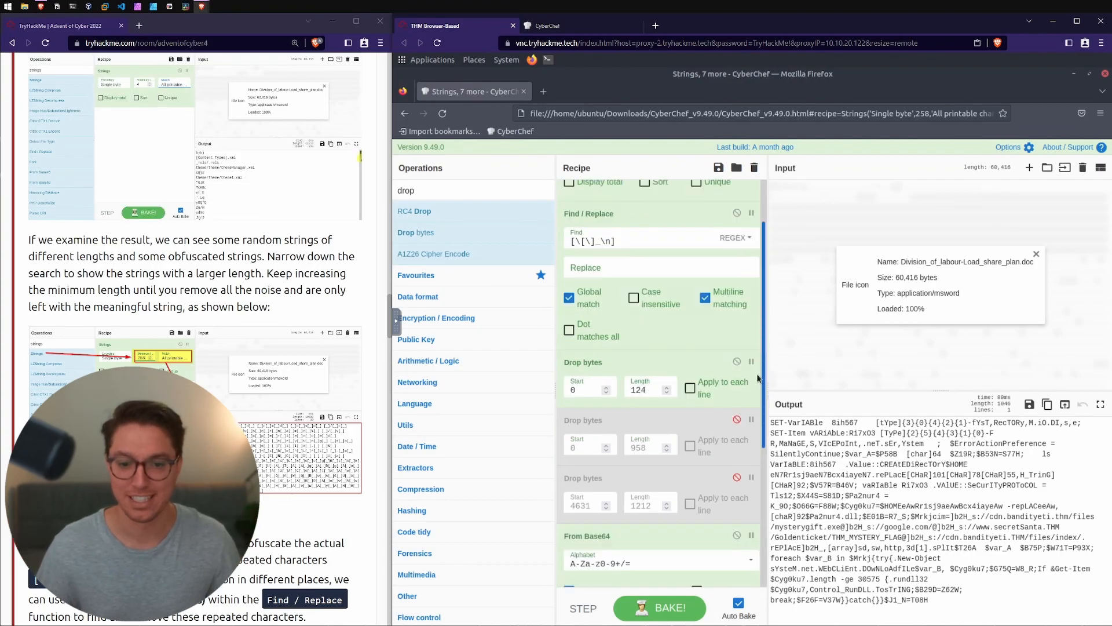
scroll(234, 371, down, 8)
Step: Read the room's Find and Replace section on replacing the ]b2H_ letters before each domain with http
scroll(234, 371, down, 20)
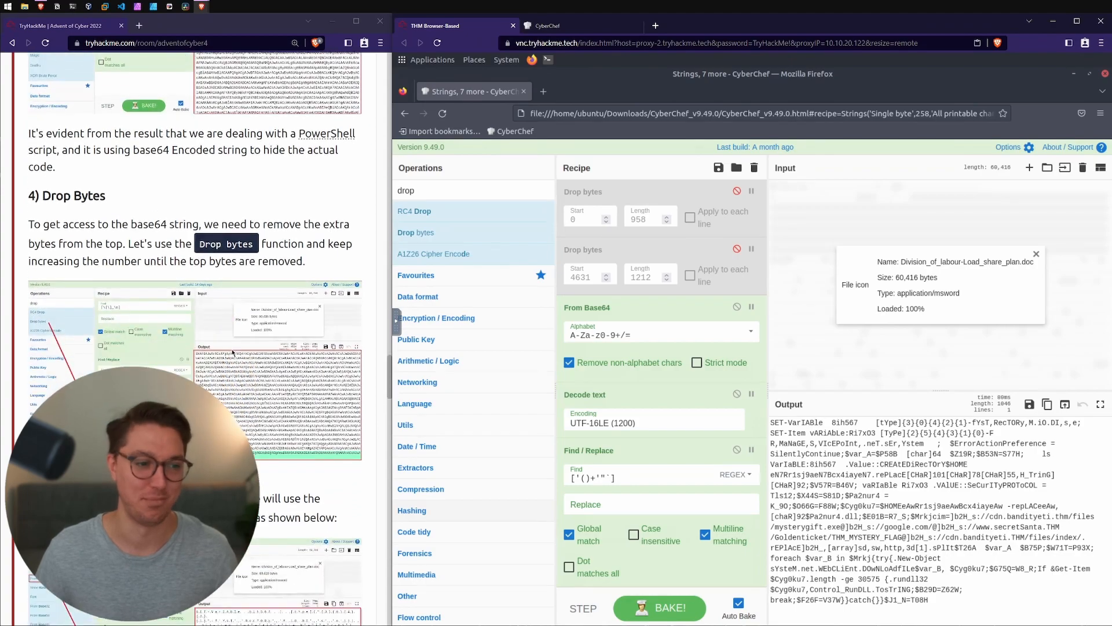
scroll(45, 121, down, 3)
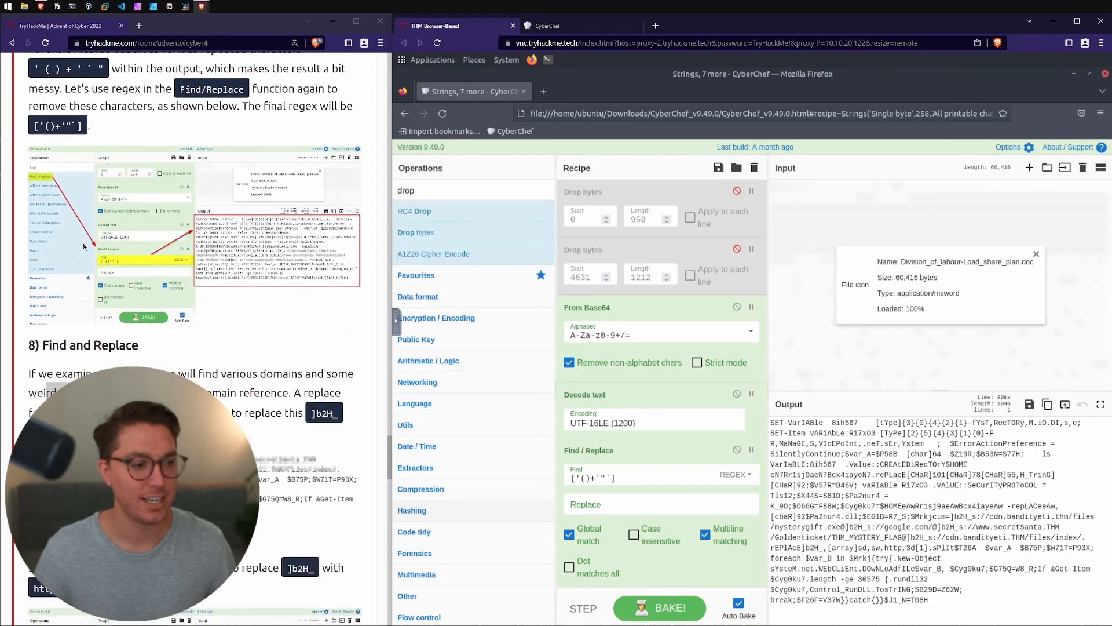
scroll(157, 245, down, 3)
scroll(157, 245, up, 2)
drag(143, 138, 117, 139)
click(49, 139)
drag(38, 166, 285, 204)
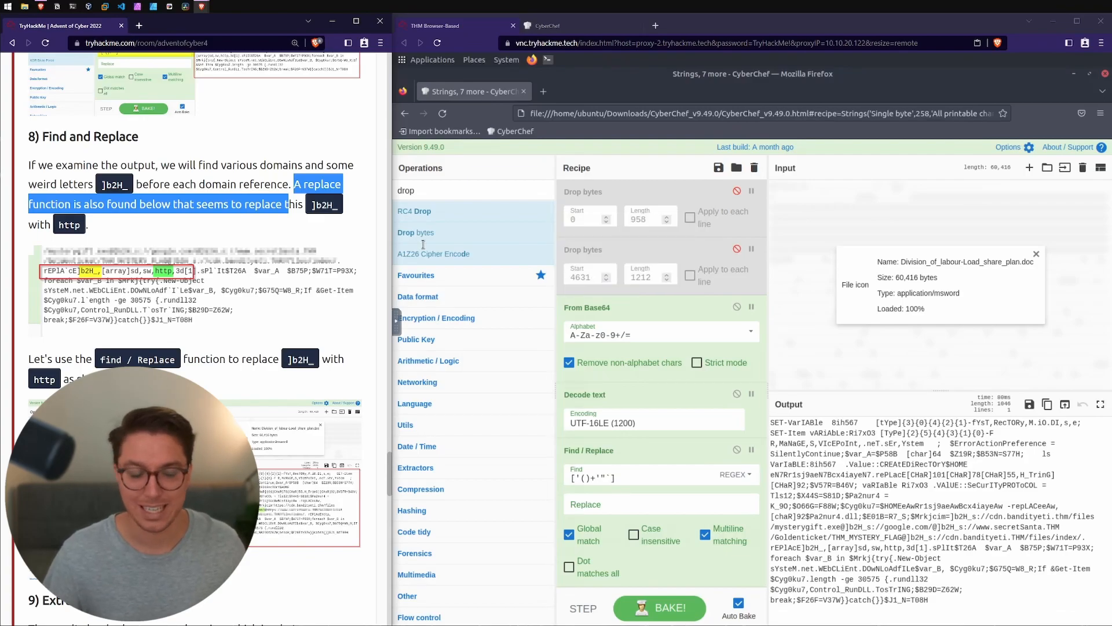
Step: Examine the decoded output for the ]b2H_ letters in front of each domain, such as google.com
drag(312, 205, 338, 205)
key(ctrl+c)
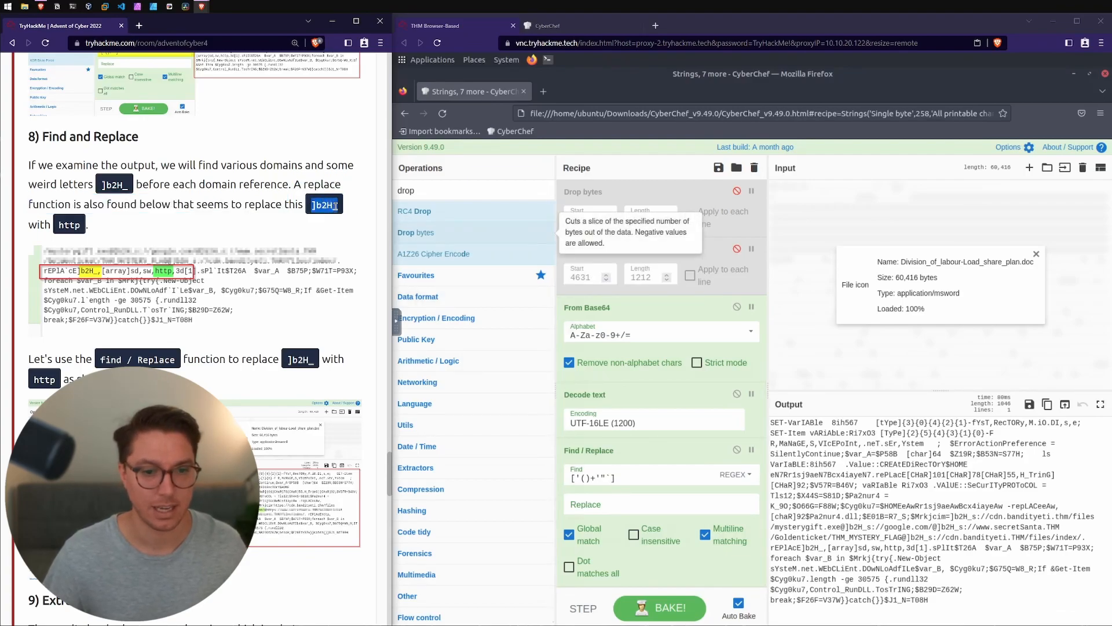
drag(871, 527, 881, 527)
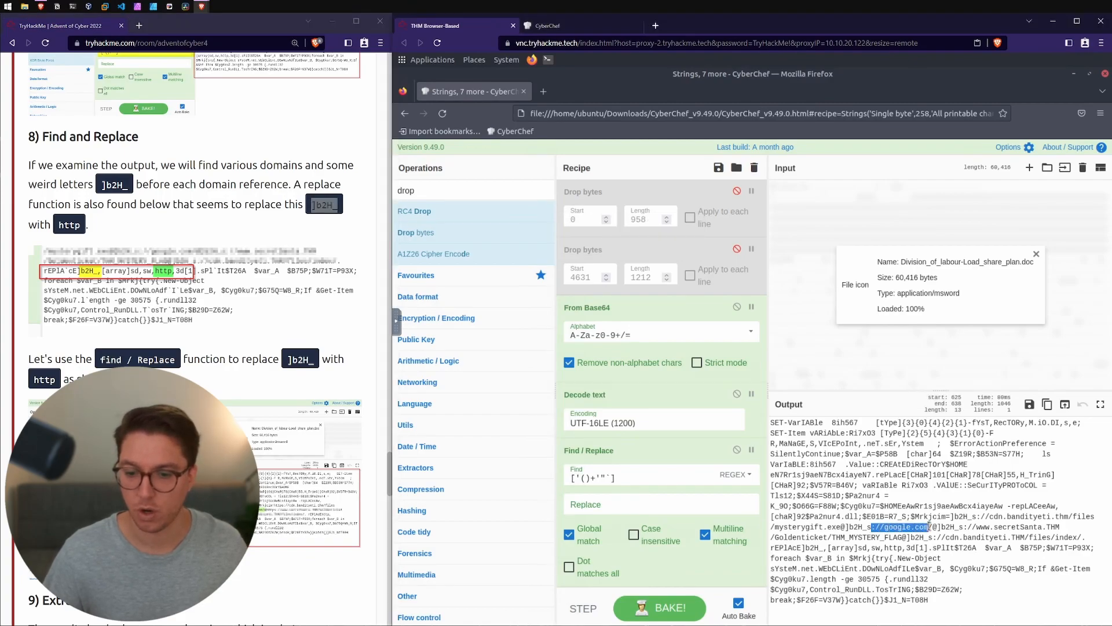
drag(936, 527, 943, 528)
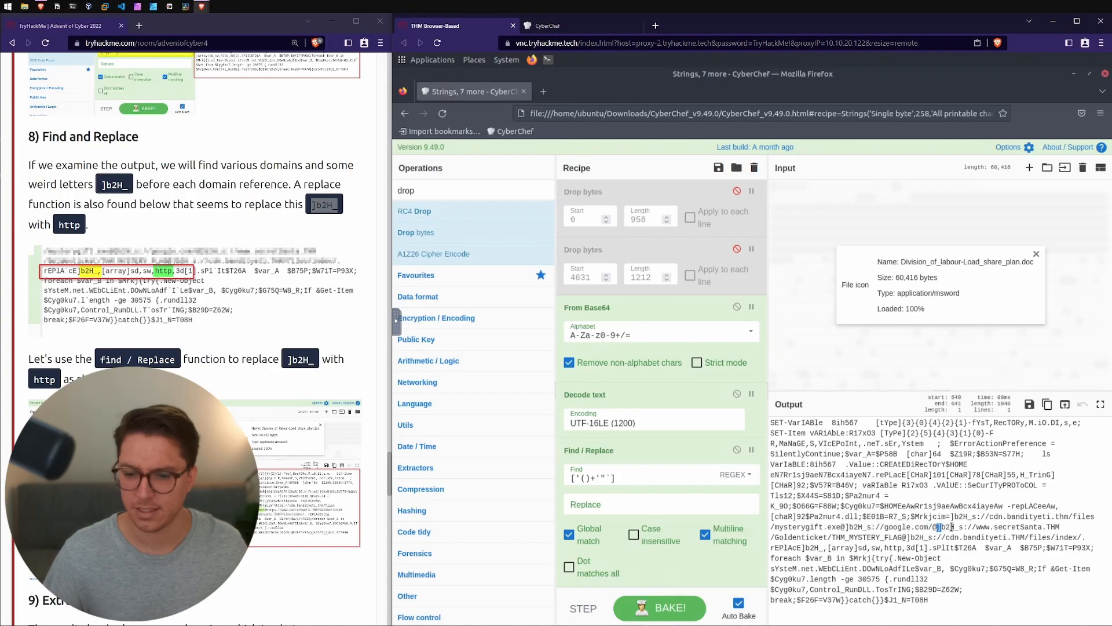
click(846, 527)
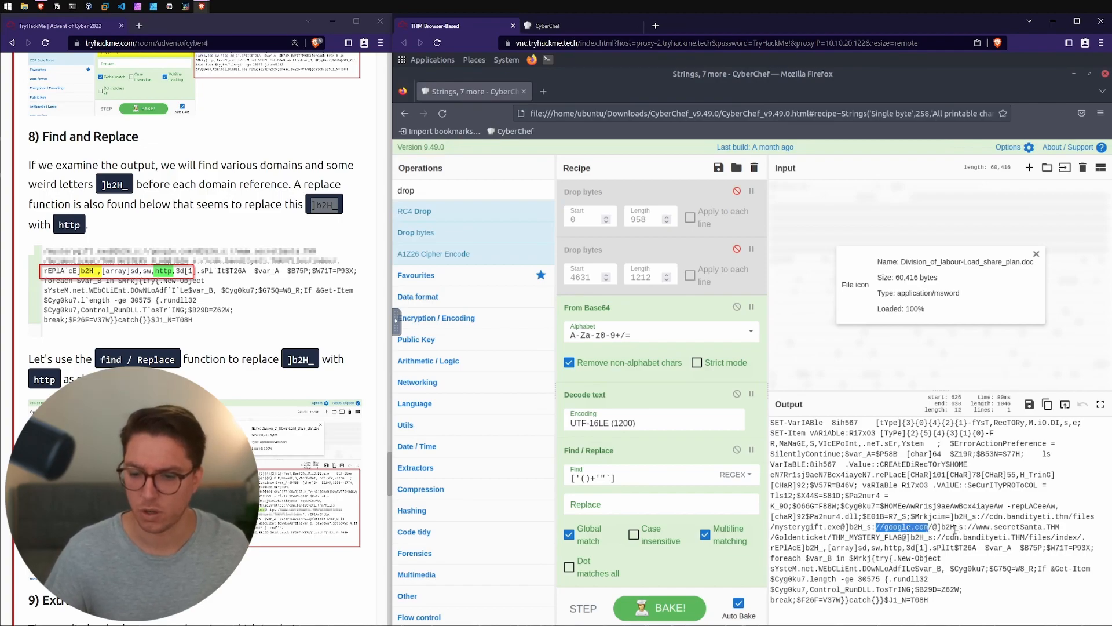
click(938, 527)
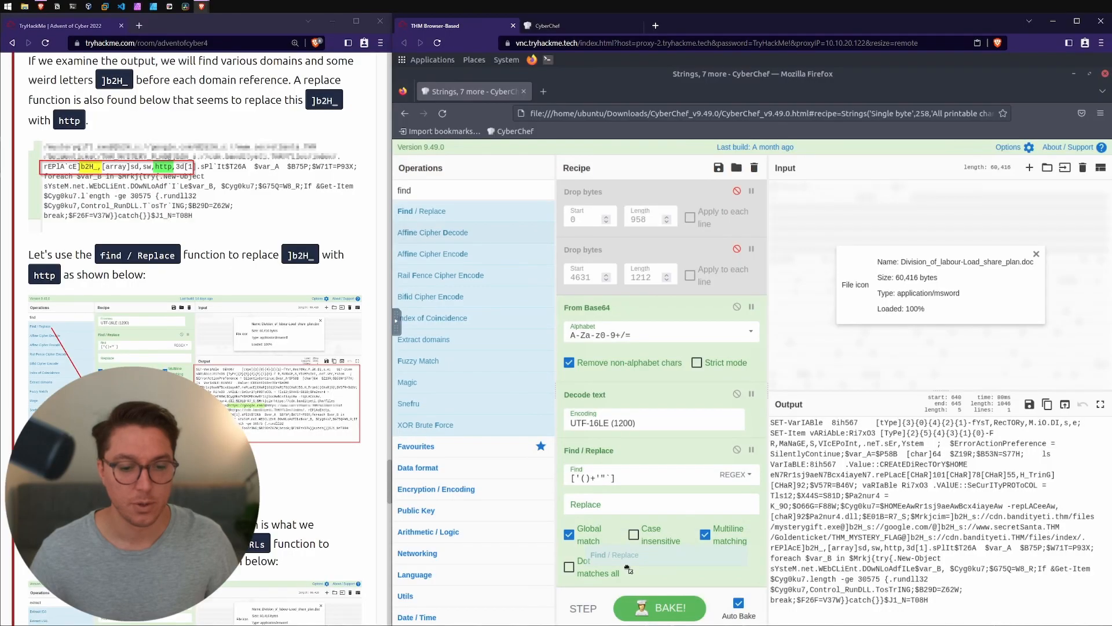
Step: Add a second Find / Replace operation at the end of the recipe that replaces ]b2H_ with http
drag(623, 556, 608, 580)
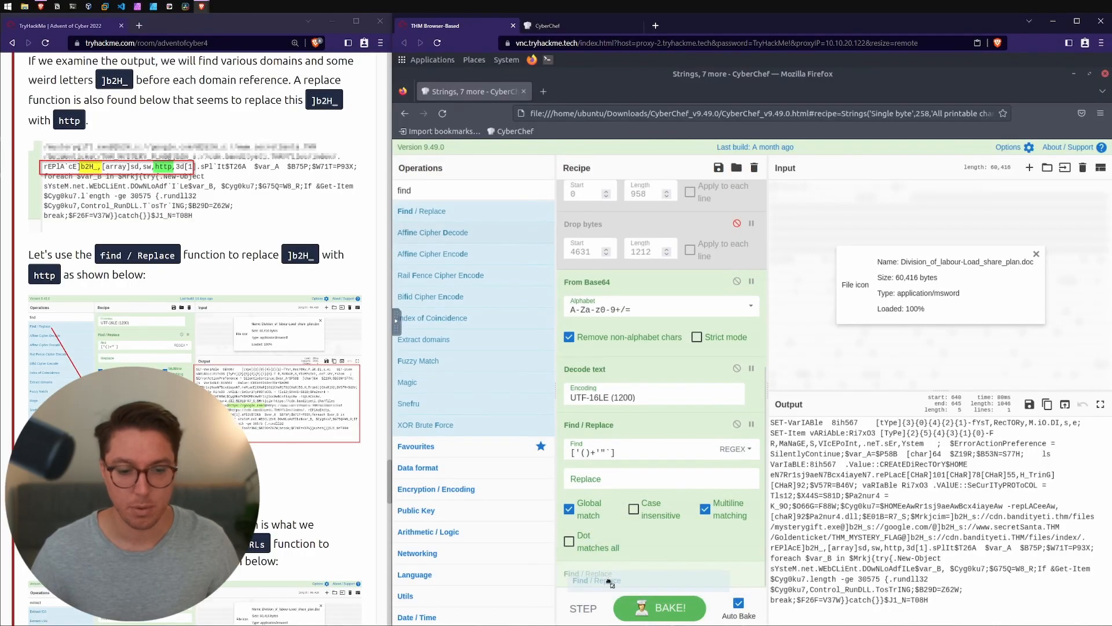
scroll(609, 579, down, 2)
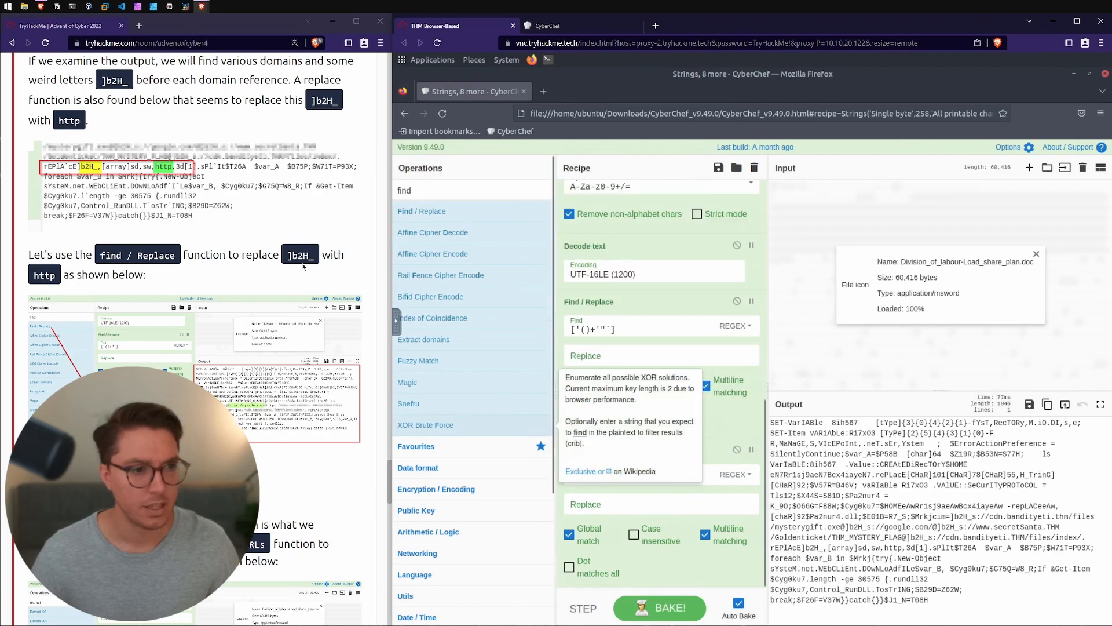
drag(287, 255, 305, 255)
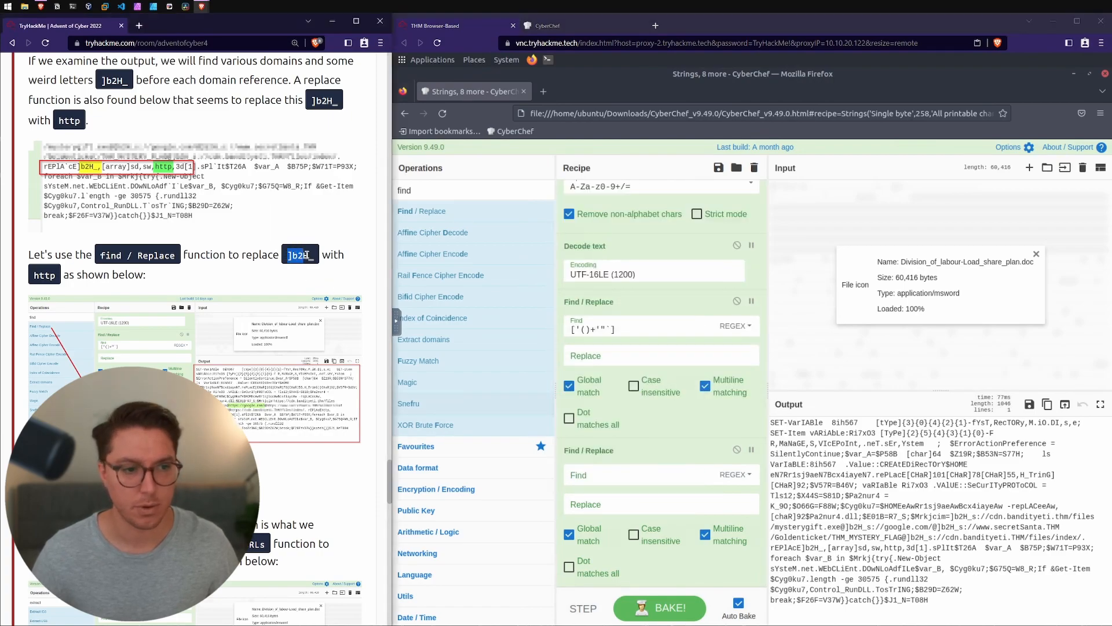
click(591, 474)
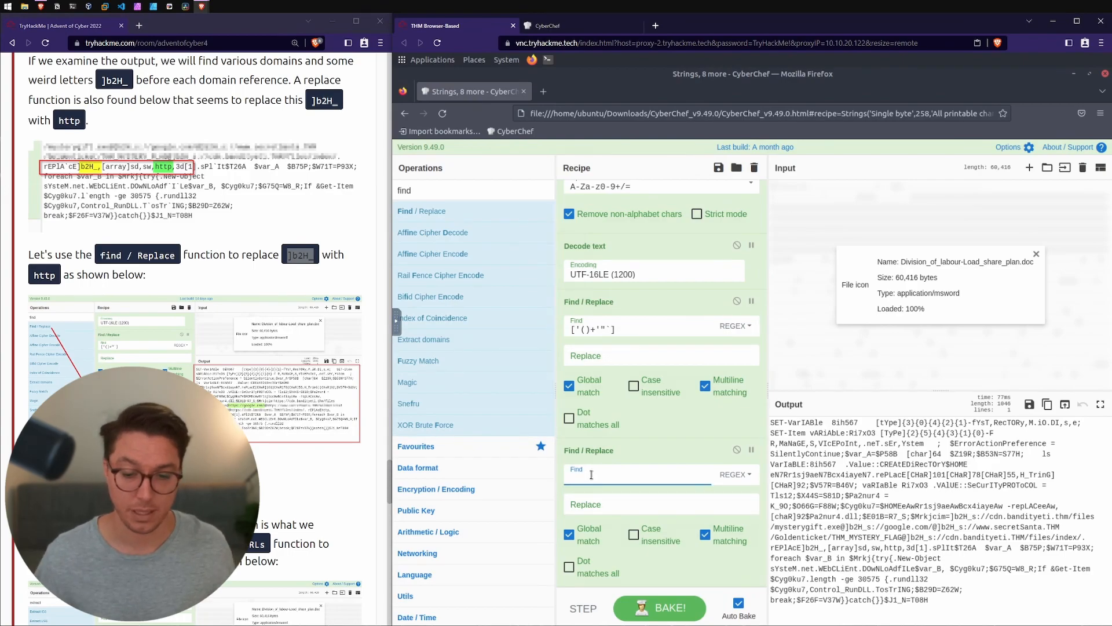
key(ctrl+v)
double_click(44, 276)
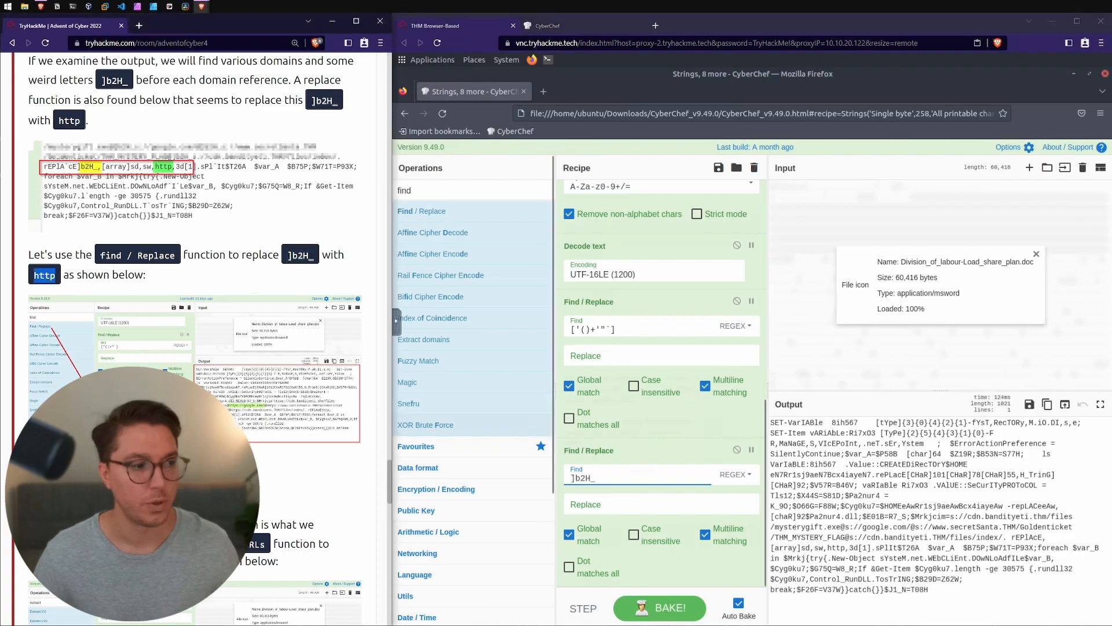
click(617, 509)
text(http)
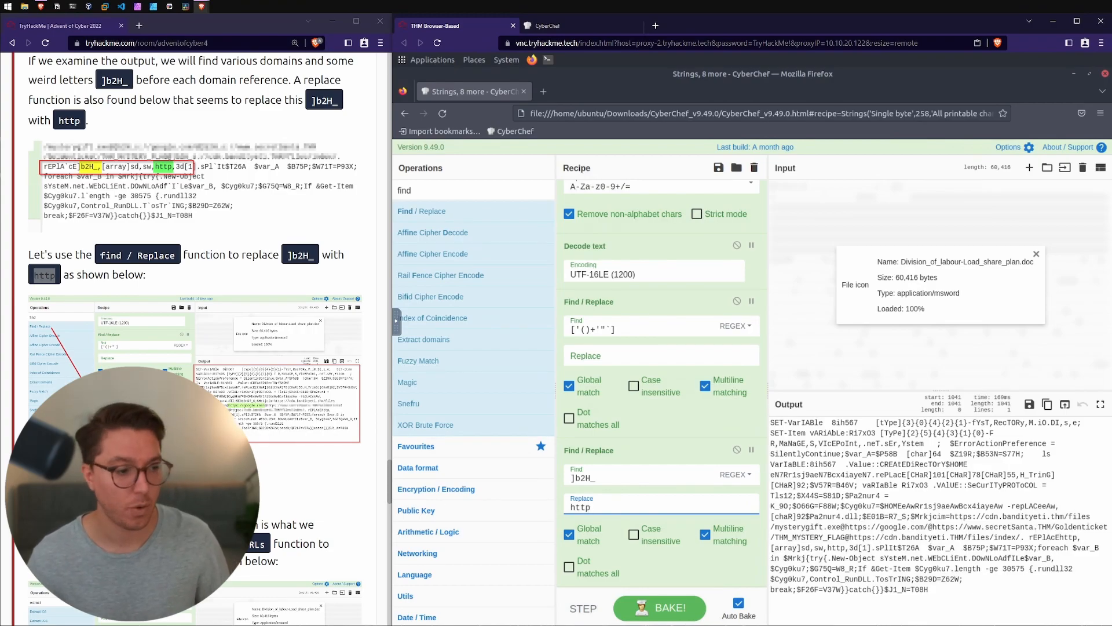
Step: Following the room's section 9, add an Extract URLs operation to the end of the recipe
scroll(123, 290, down, 3)
click(122, 291)
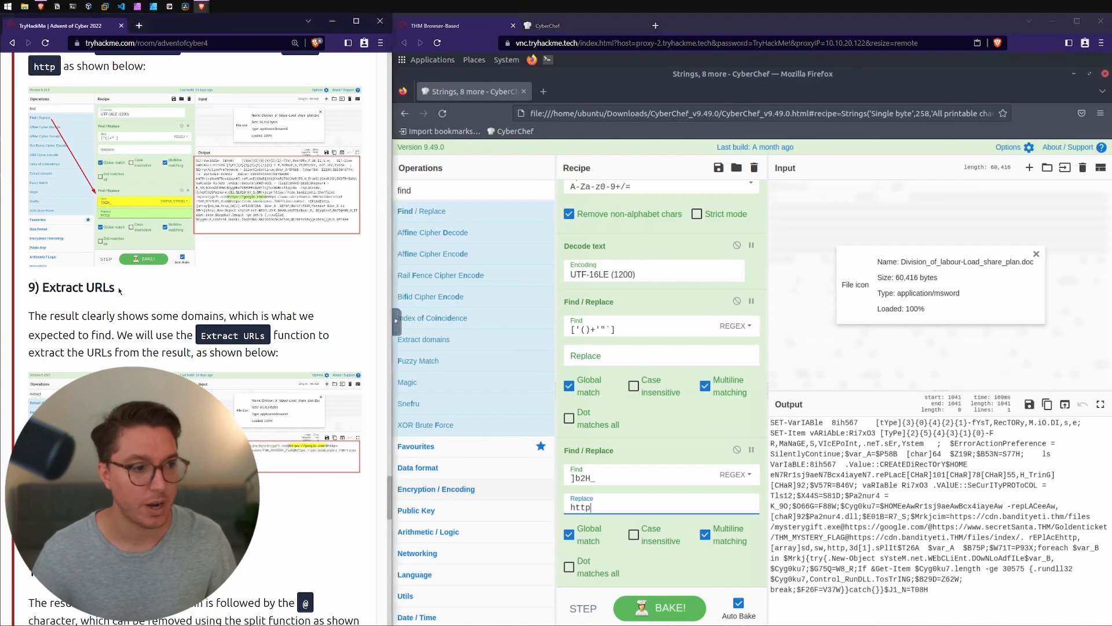
drag(123, 290, 31, 285)
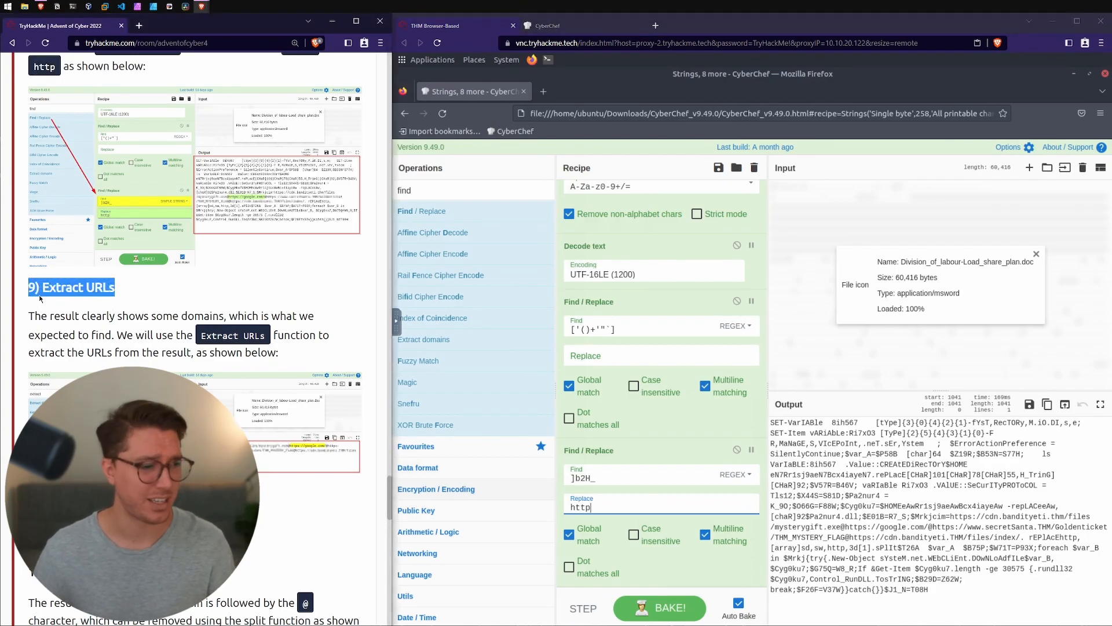
click(405, 192)
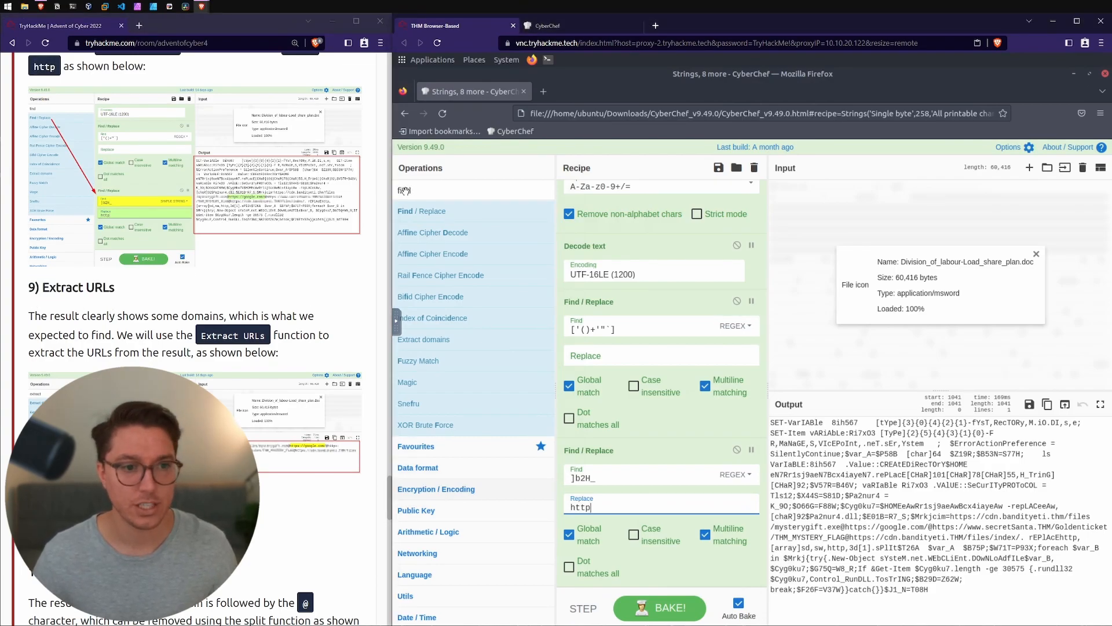
text(extract)
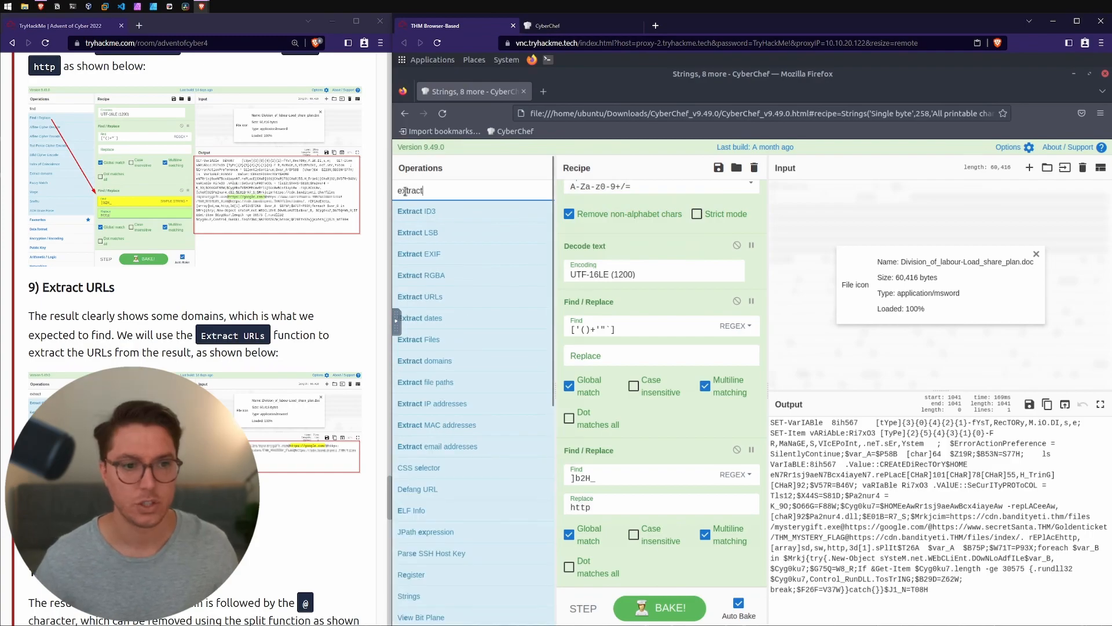
double_click(437, 296)
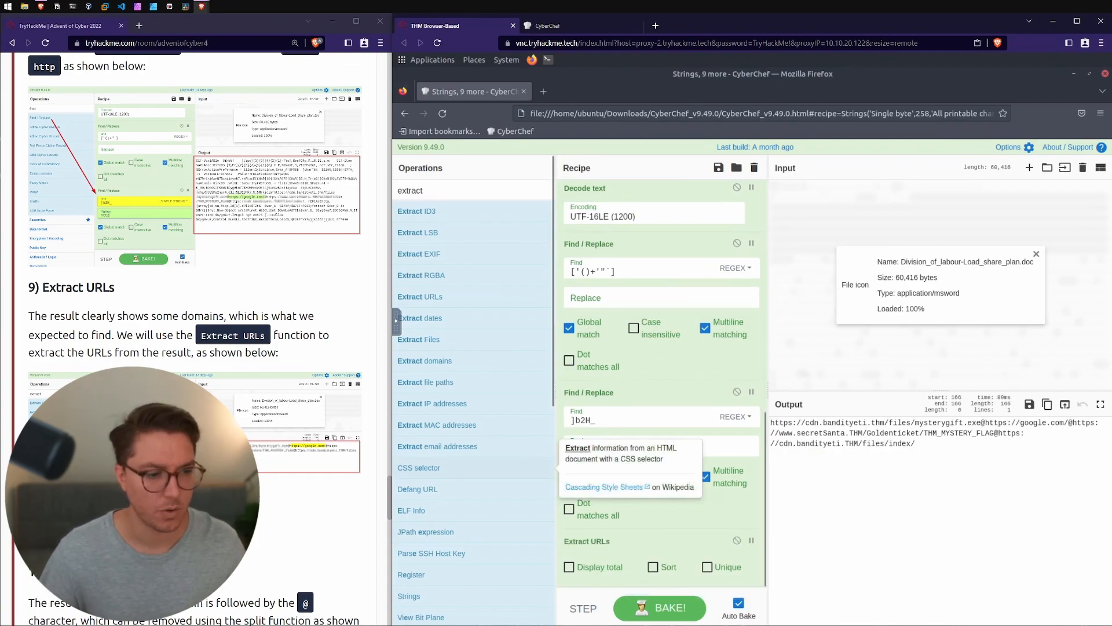
Step: Add a Split operation after Extract URLs and set its split delimiter to @
scroll(197, 290, down, 4)
drag(49, 363, 119, 364)
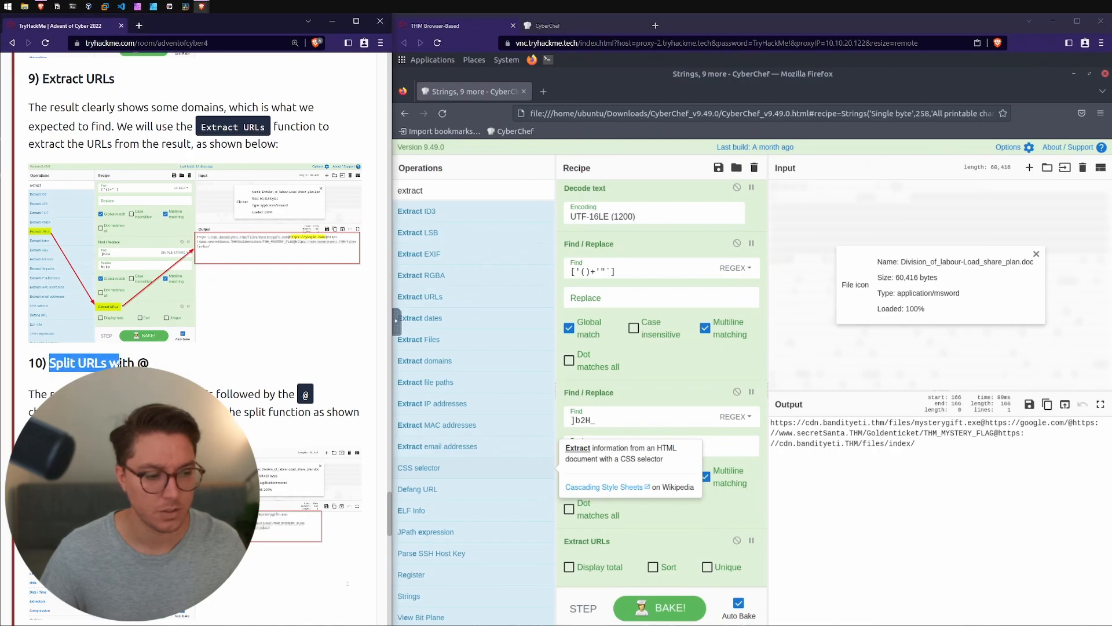
click(411, 191)
double_click(411, 190)
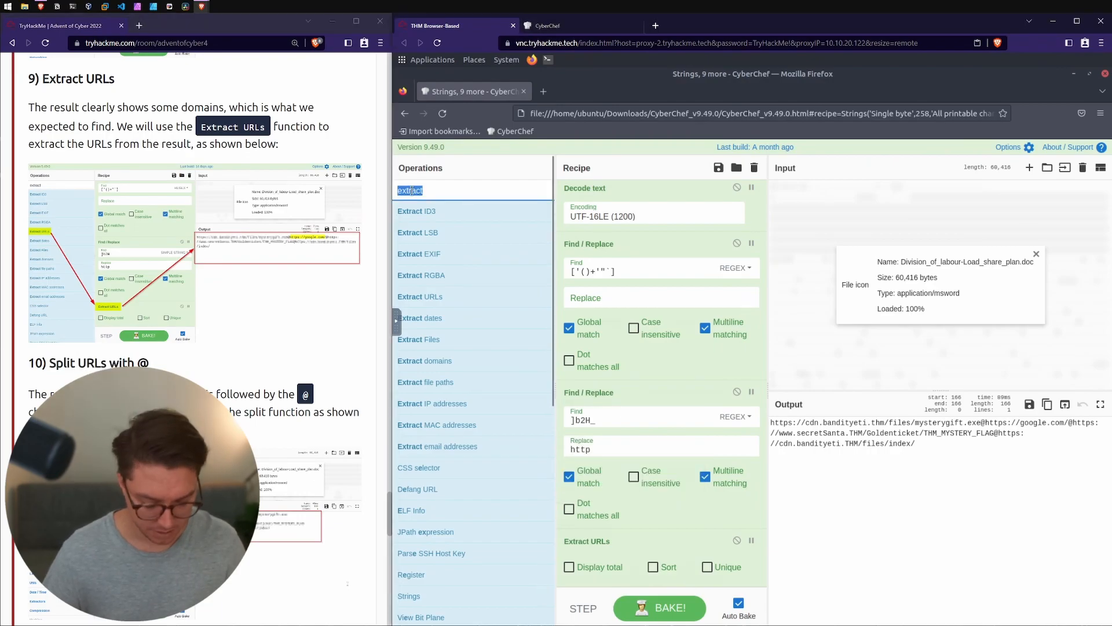
text(split)
drag(406, 211, 637, 586)
click(624, 570)
key(BackSpace)
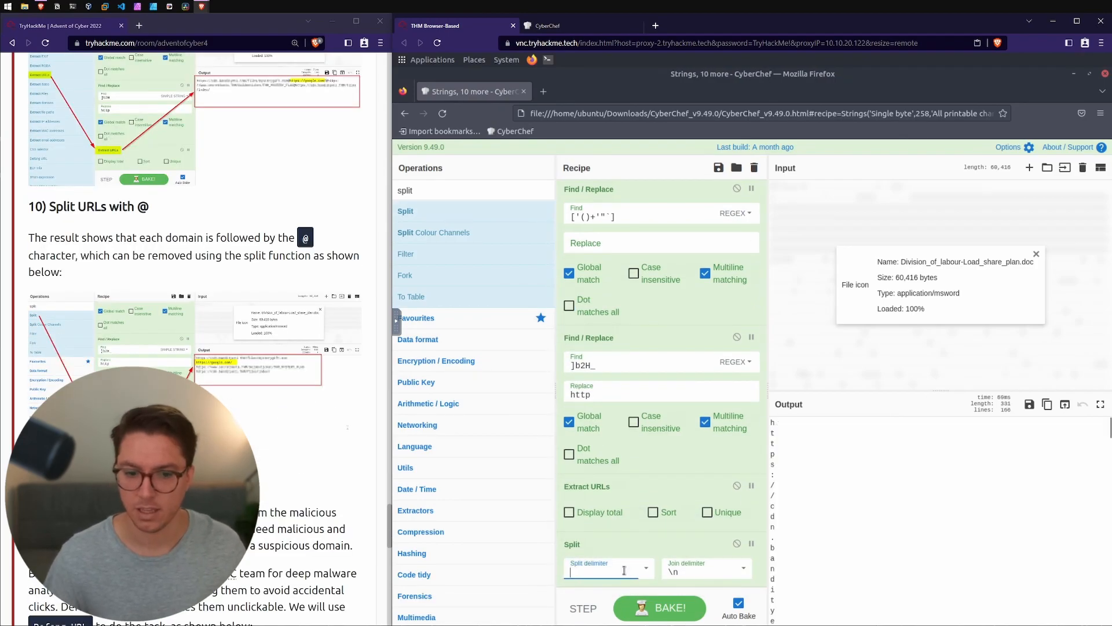
text(@)
Step: Review the domains, file name and flag part of the separated URLs in the output
click(835, 461)
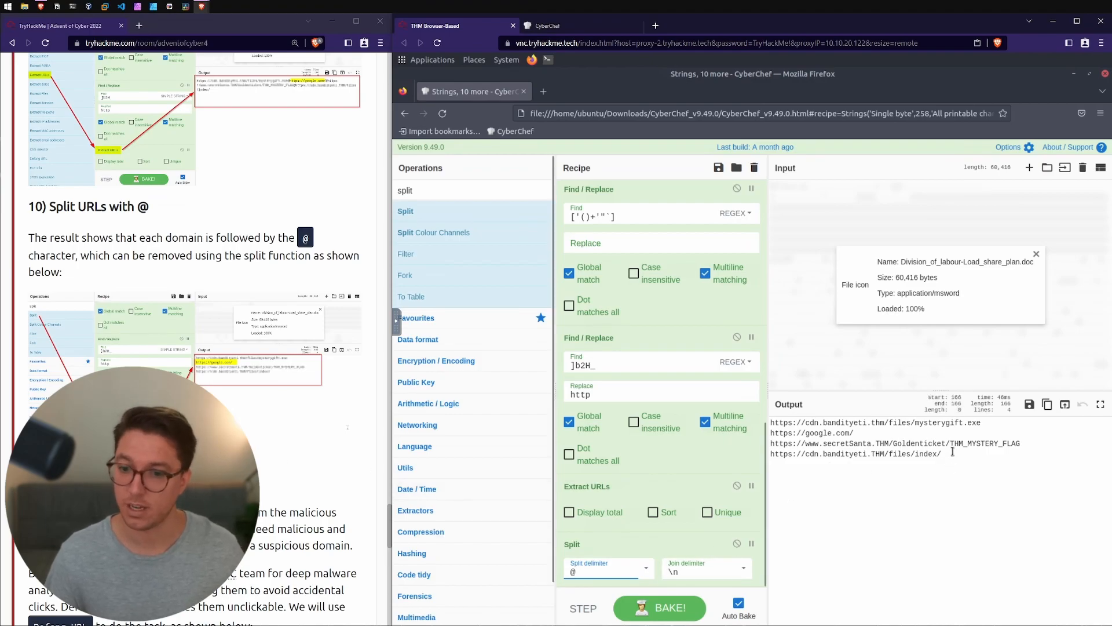
drag(824, 422, 981, 424)
mouse_move(854, 433)
mouse_down()
mouse_move(773, 423)
mouse_move(873, 443)
mouse_up()
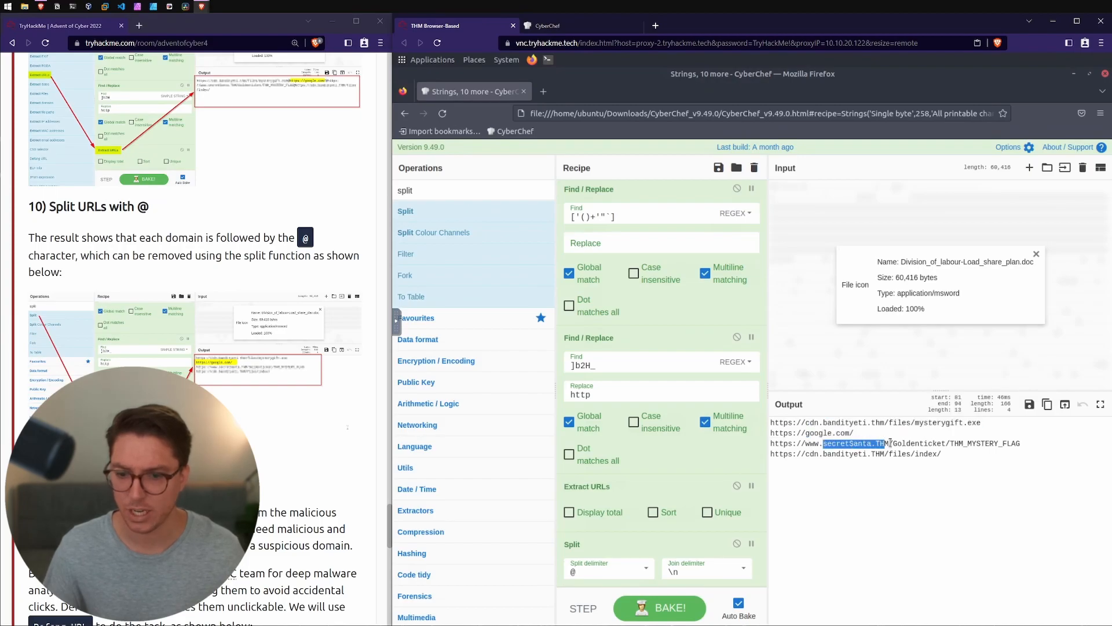
drag(951, 443, 1019, 443)
Step: Read the room's Defang URL section on why domains should be defanged before passing them to the SOC team
scroll(164, 273, down, 3)
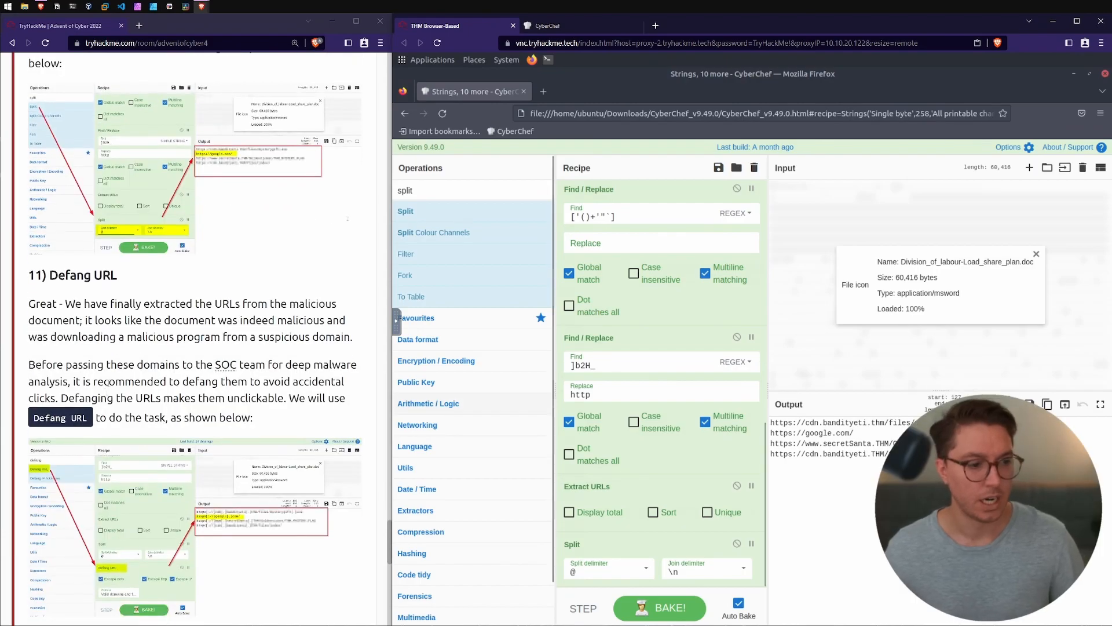
triple_click(164, 273)
drag(59, 303, 286, 322)
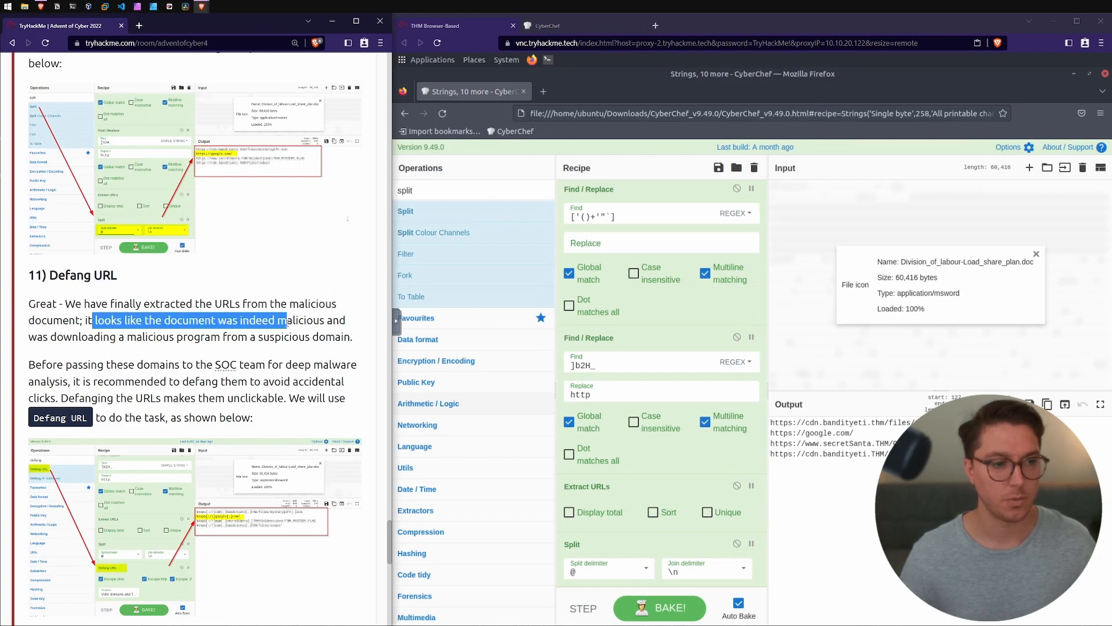
drag(60, 329, 187, 334)
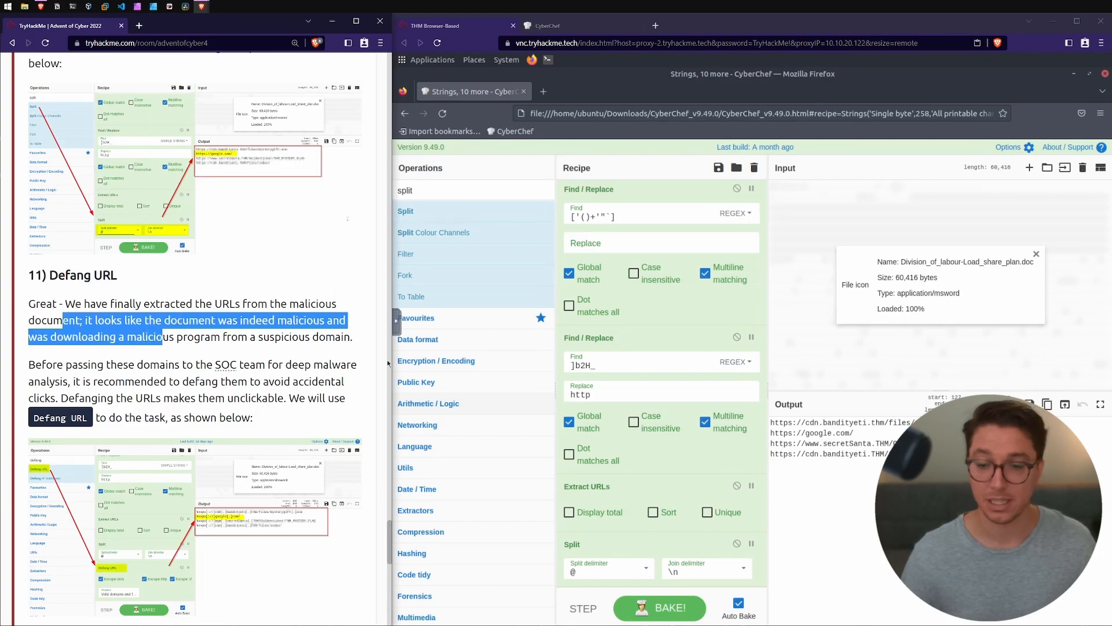
click(241, 337)
drag(46, 365, 175, 365)
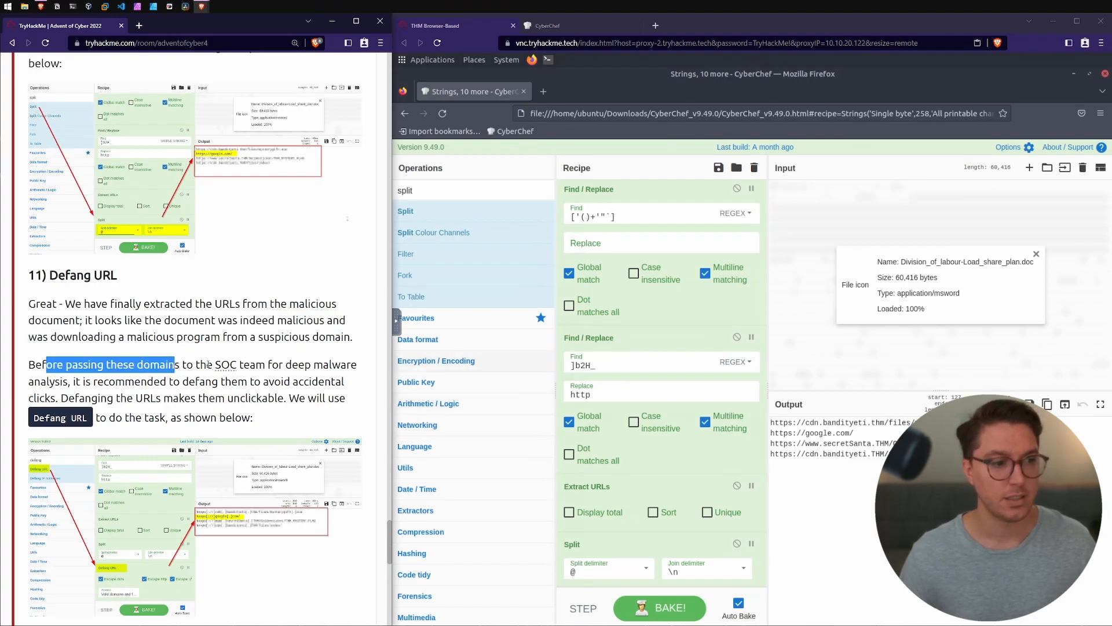
drag(271, 364, 305, 365)
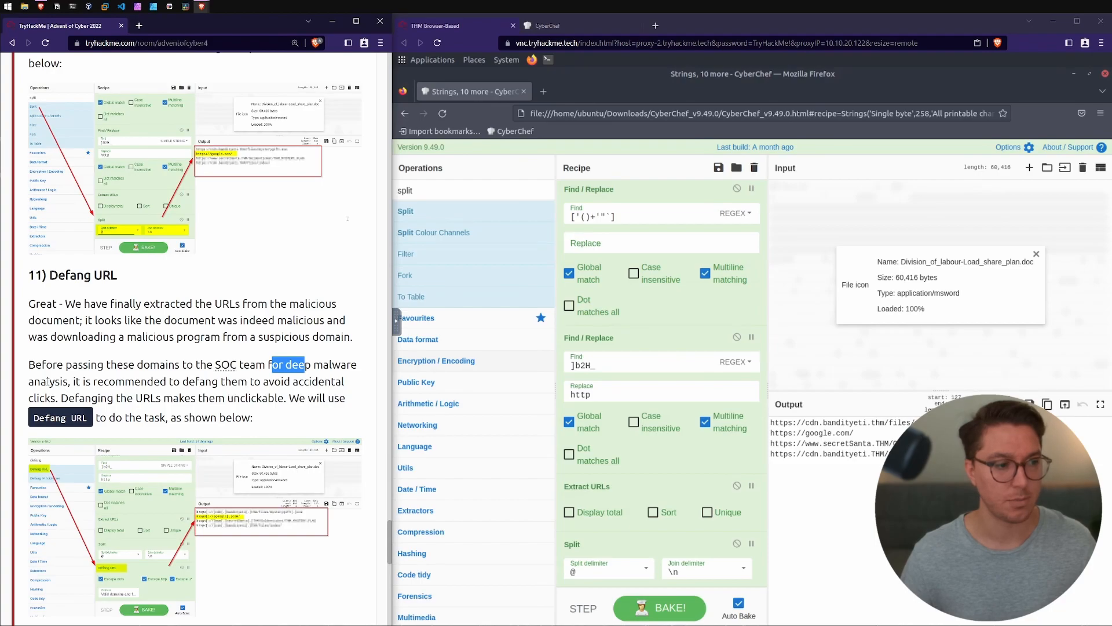
drag(75, 381, 72, 383)
drag(88, 382, 268, 383)
click(268, 384)
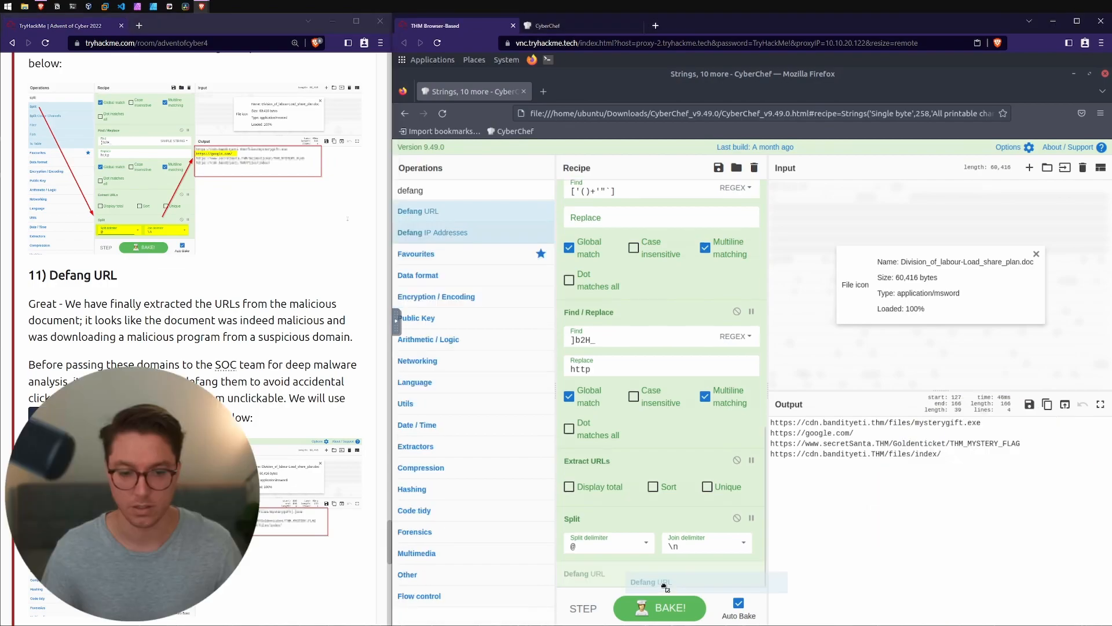
Step: Add a Defang URL operation to the end of the recipe and check how the output URLs are escaped
drag(664, 587, 661, 583)
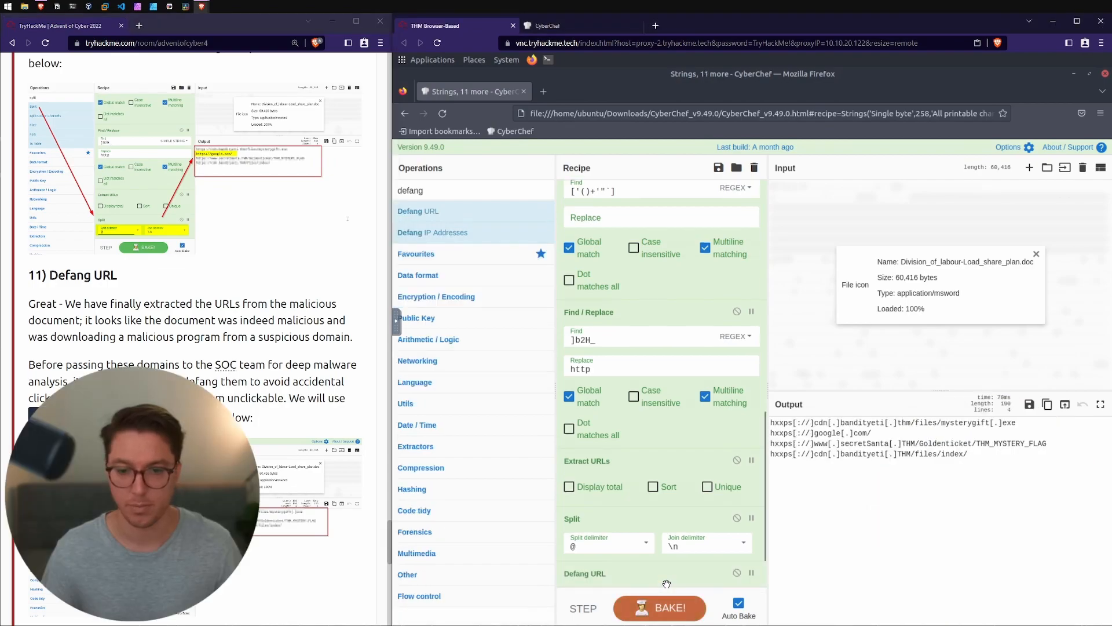
scroll(660, 464, down, 2)
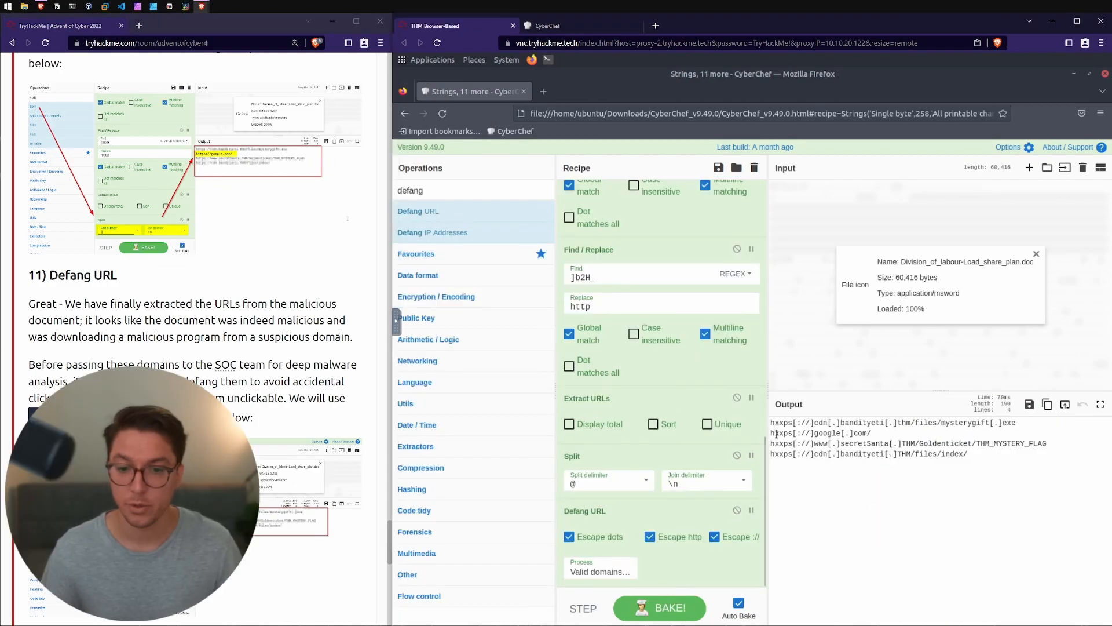
drag(775, 433, 785, 433)
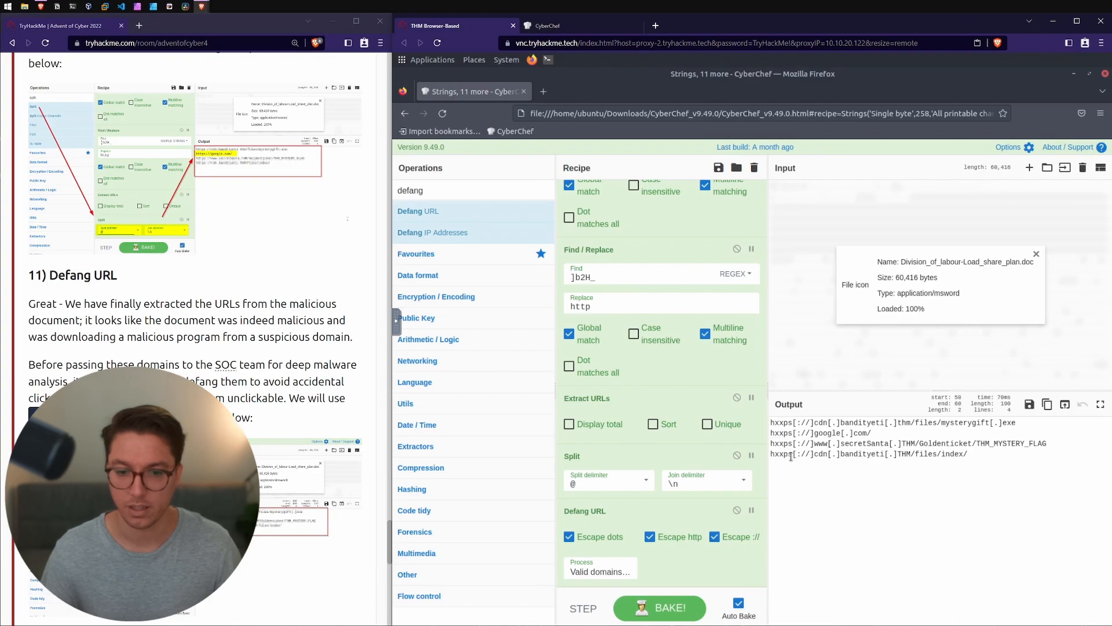
click(838, 422)
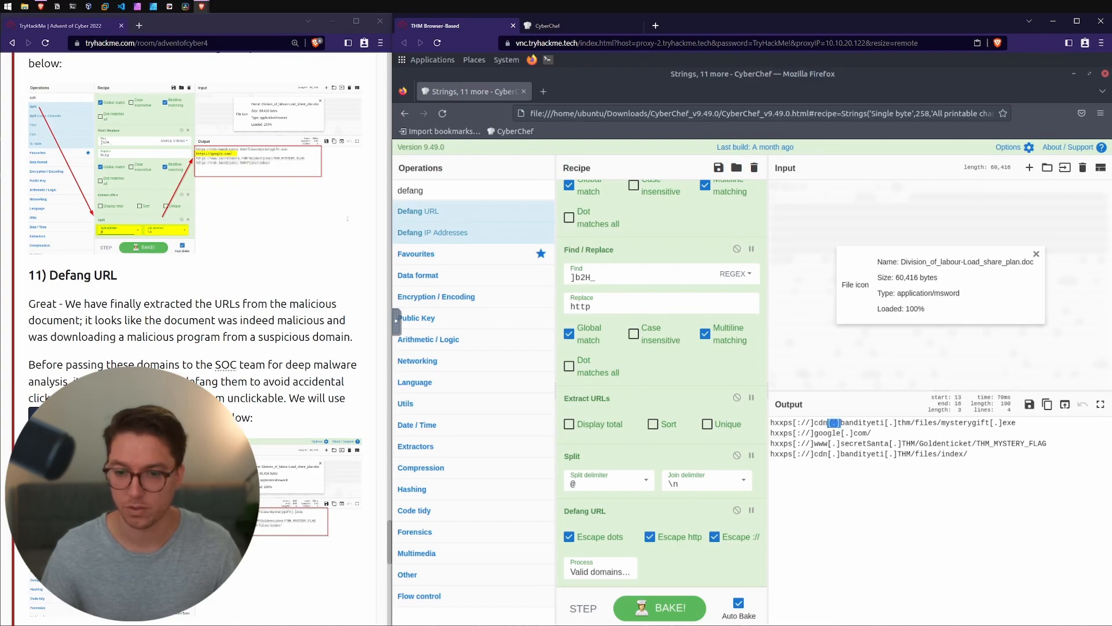
double_click(804, 424)
click(804, 443)
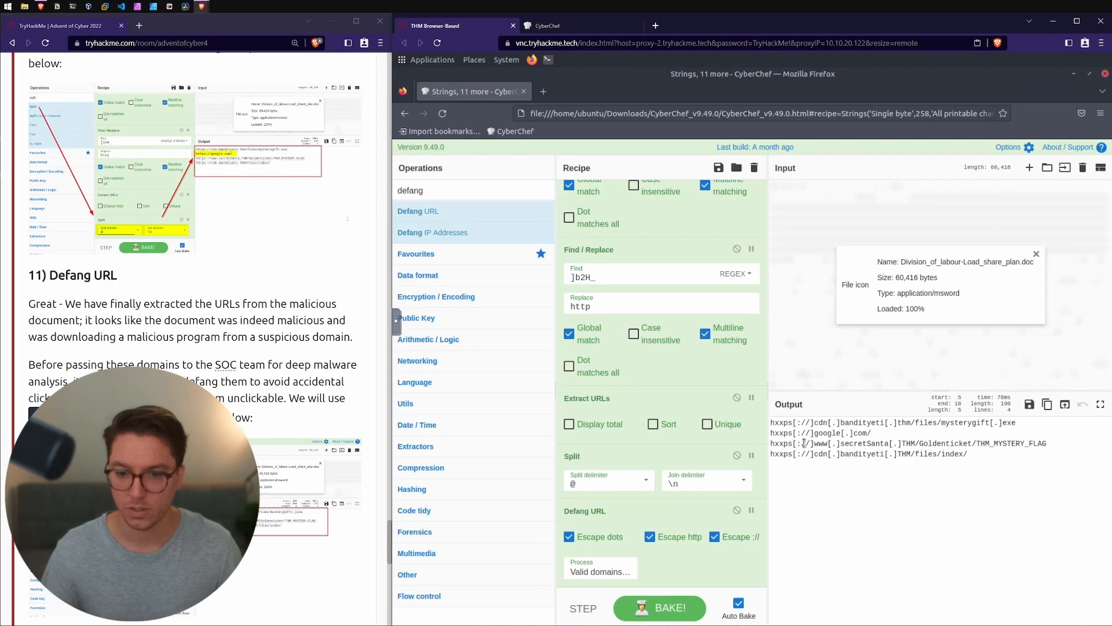
Step: Read the room's closing note and the first question about the CyberChef version in the attached VM
scroll(174, 377, down, 5)
drag(49, 402, 147, 418)
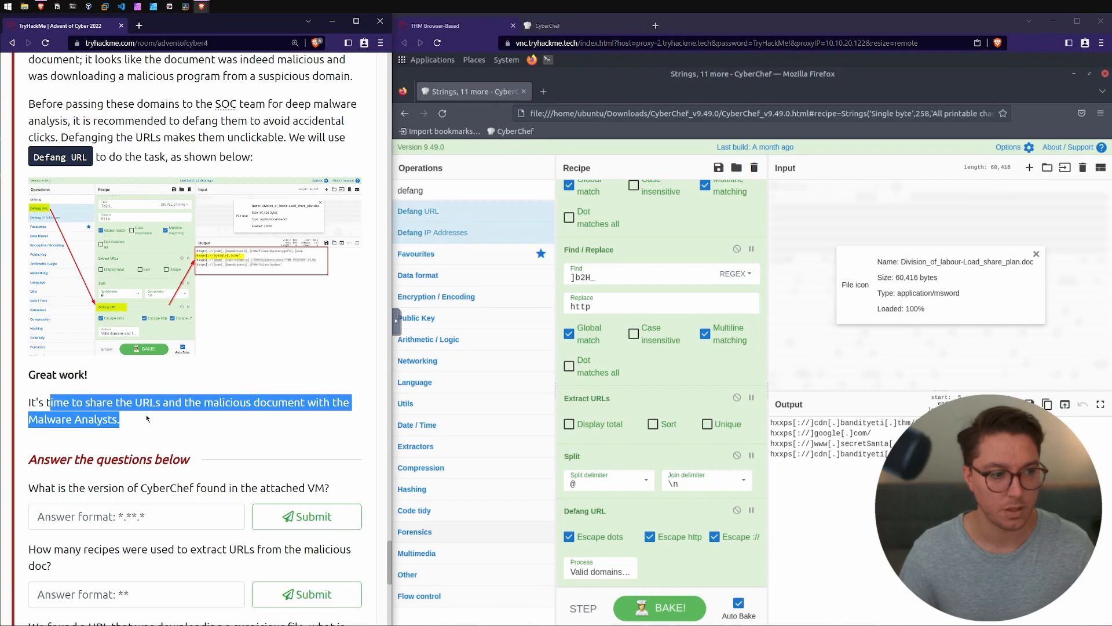
click(147, 418)
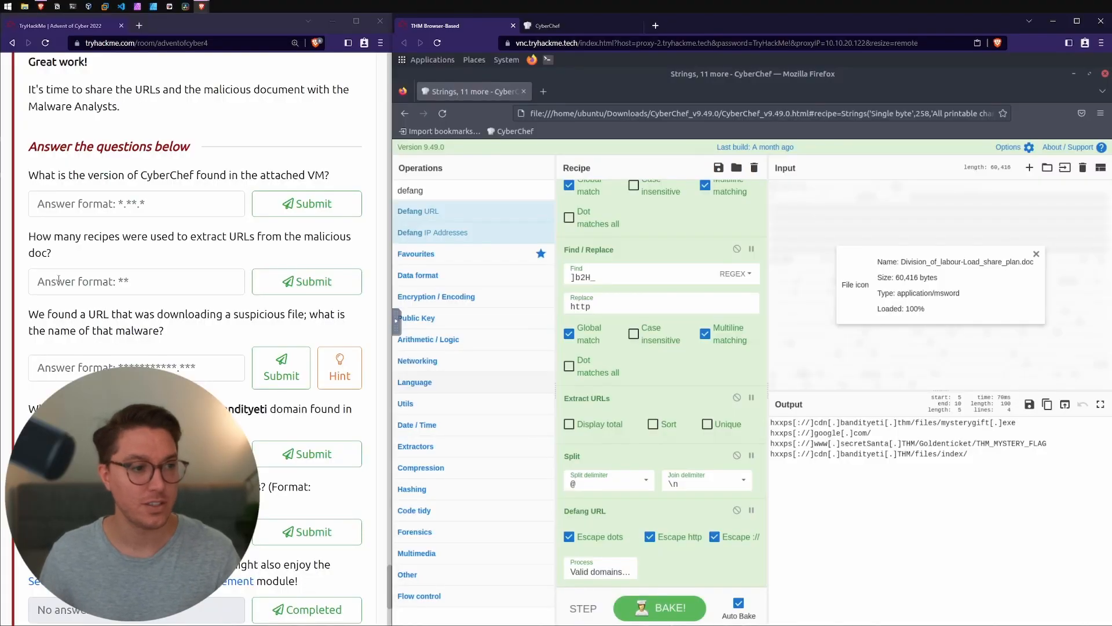
drag(39, 176, 307, 174)
click(308, 174)
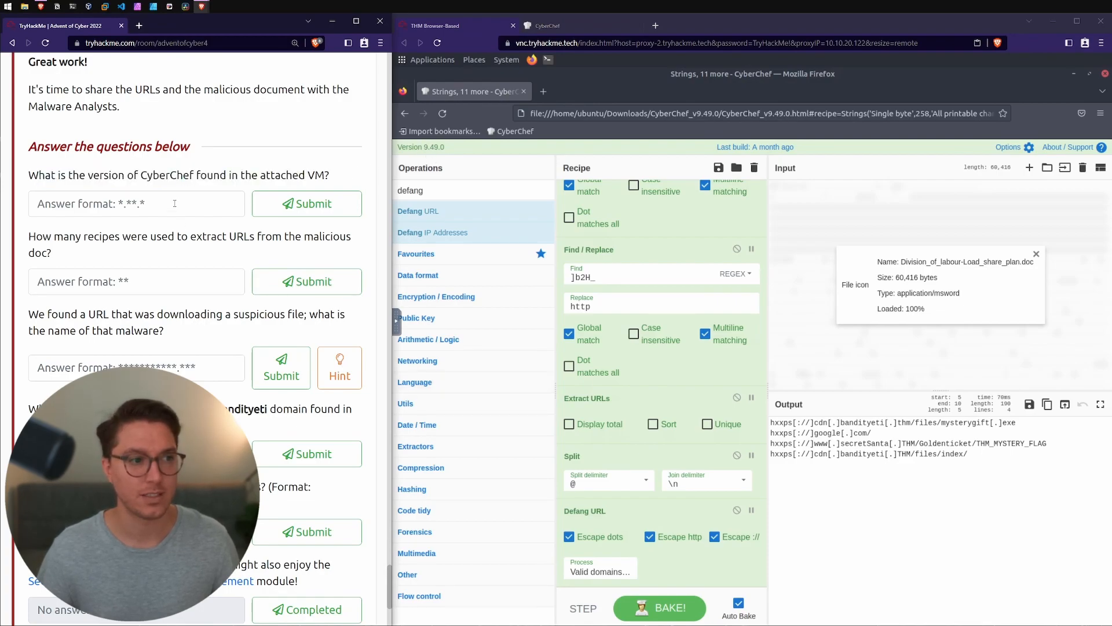
Step: Answer the question about the CyberChef version in the attached VM with 9.49.0
text(9)
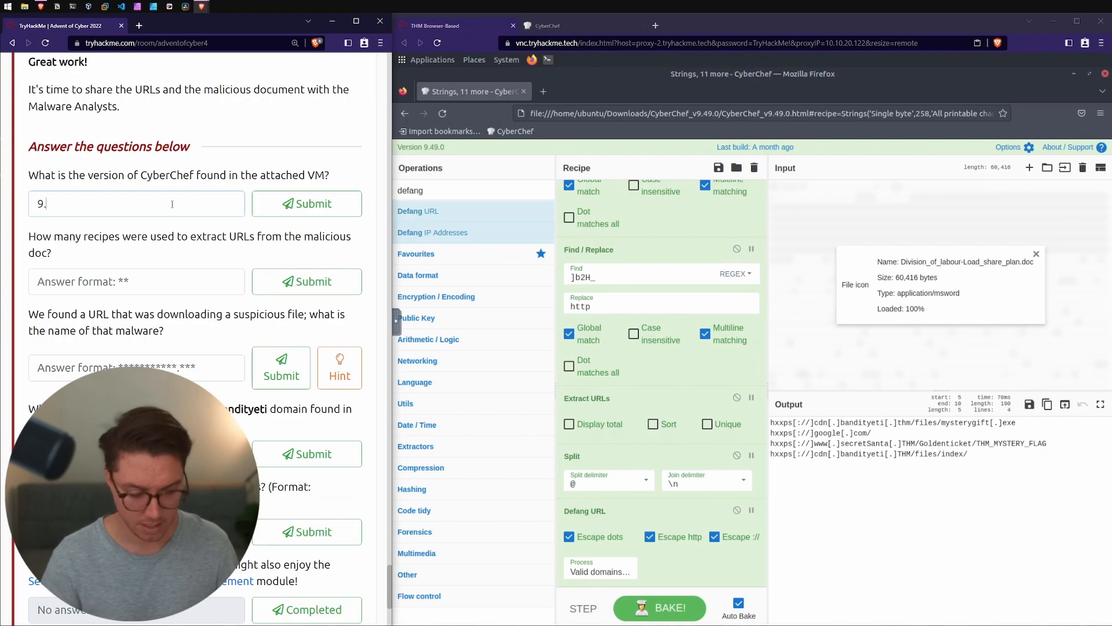
text(.49.0)
key(Return)
scroll(114, 155, down, 2)
Step: Try 12 as the answer to how many recipes were used to extract URLs from the malicious doc
drag(121, 134, 199, 130)
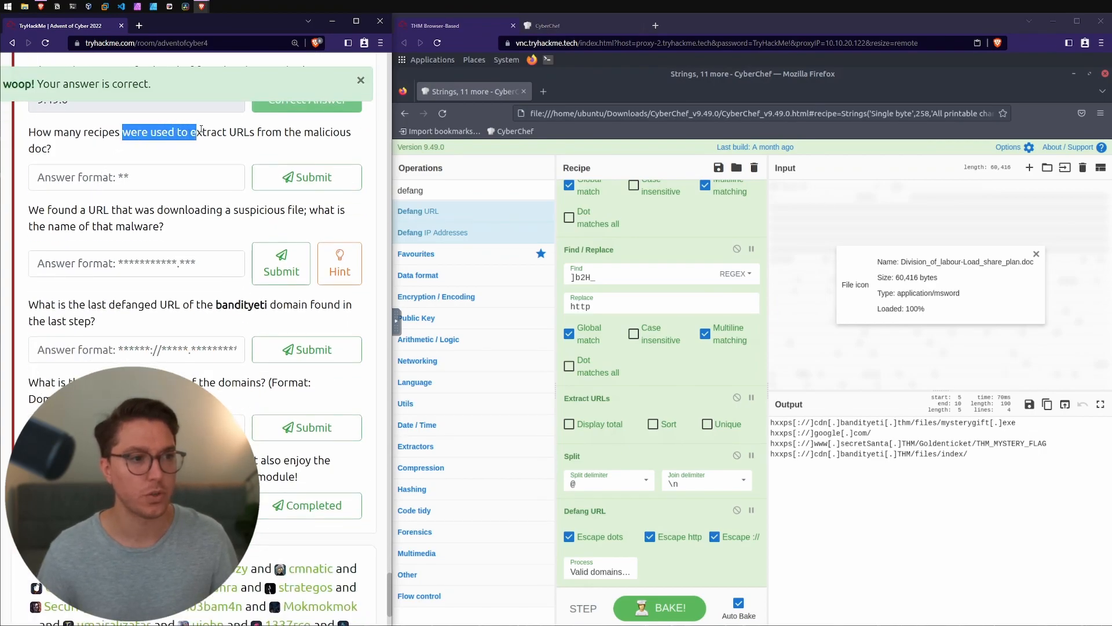
triple_click(88, 152)
click(170, 178)
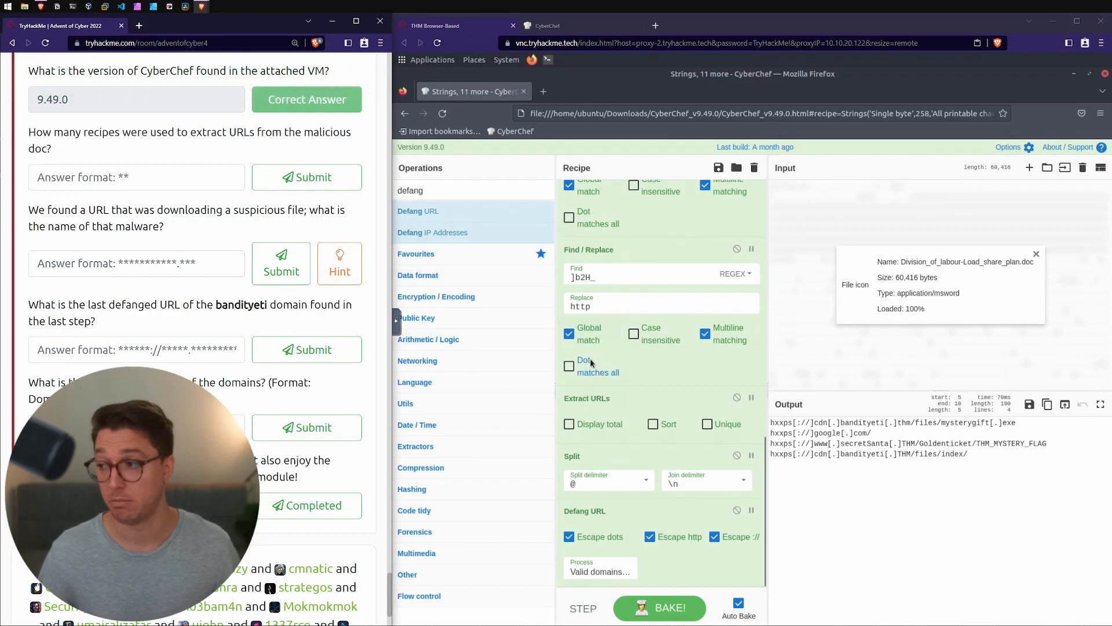
text(12)
key(Return)
Step: Answer the recipe count question with 10 and check it against the room's numbered steps, back to adding the file to CyberChef
scroll(55, 270, up, 10)
scroll(120, 300, down, 9)
scroll(120, 300, up, 9)
scroll(154, 242, down, 3)
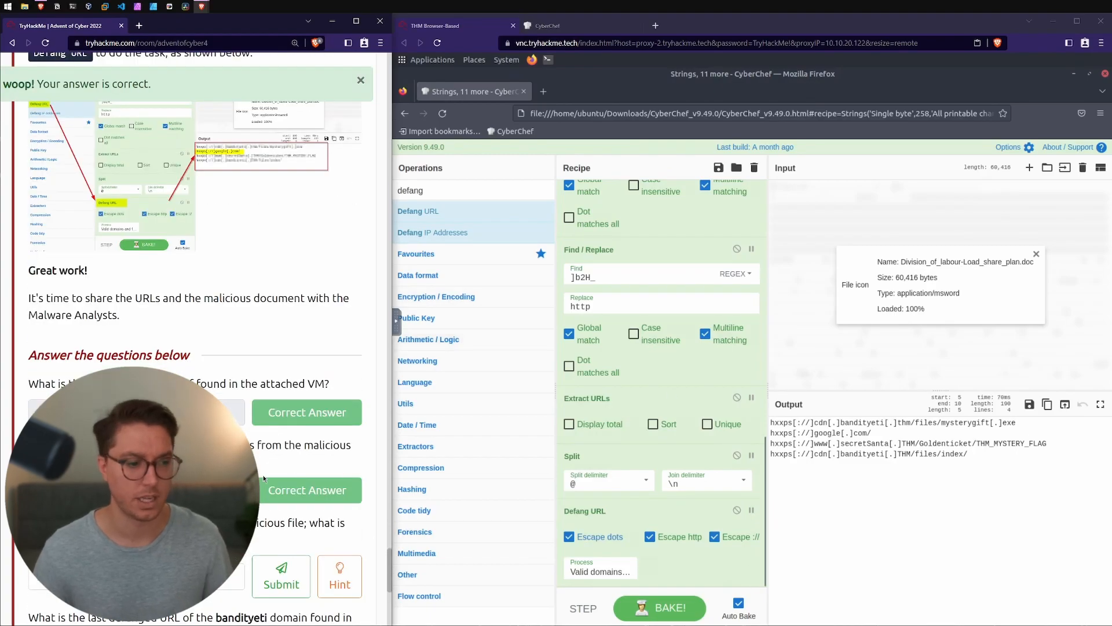
scroll(348, 480, up, 10)
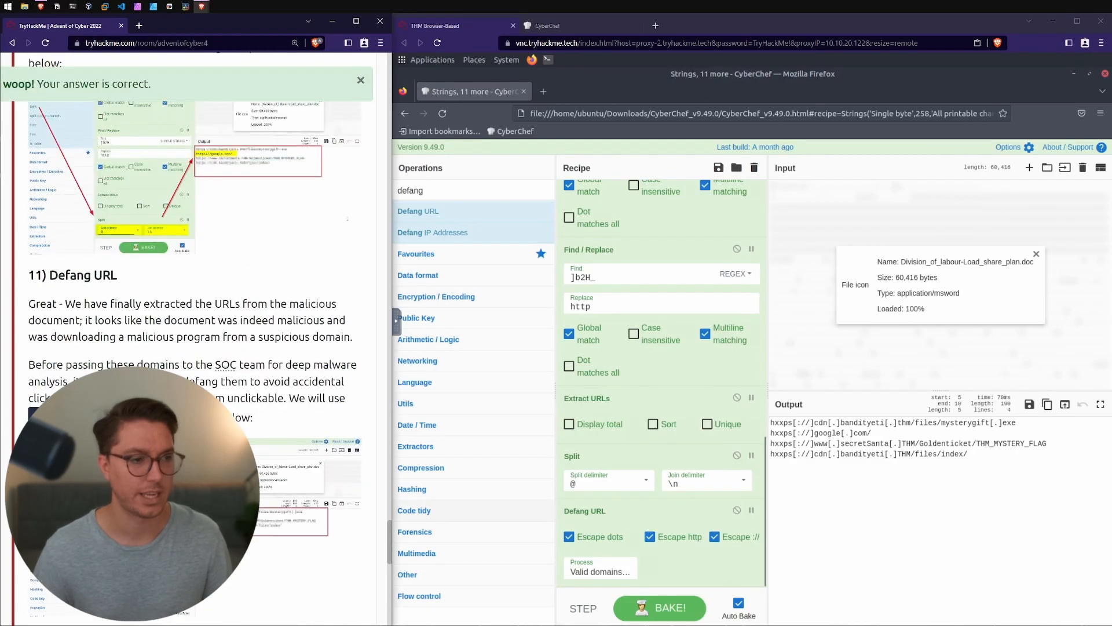
scroll(347, 480, down, 2)
scroll(347, 479, up, 4)
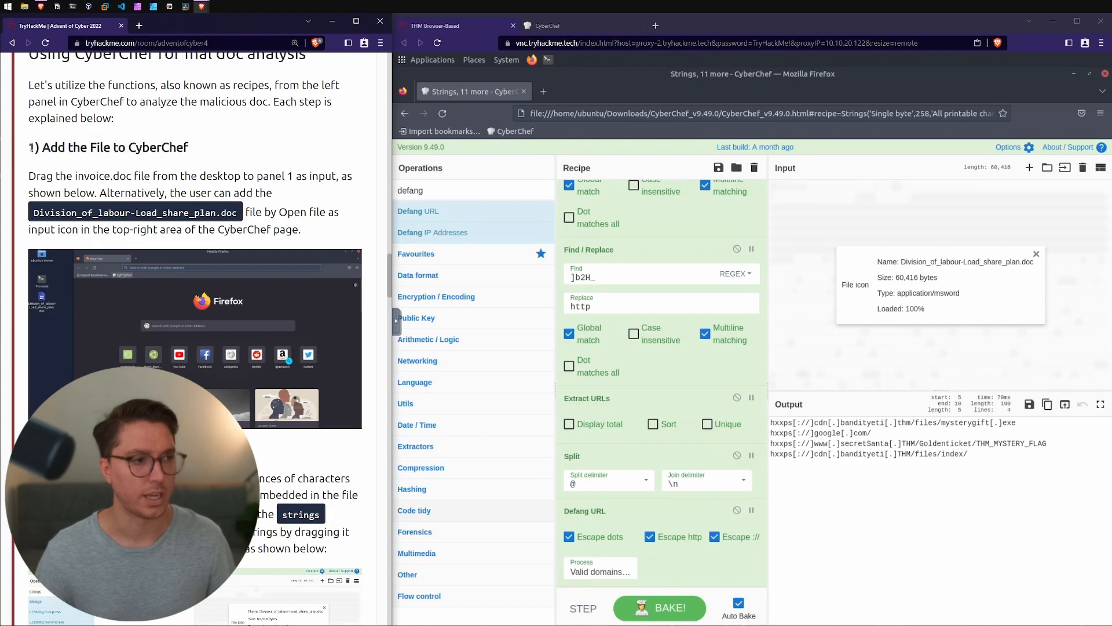
drag(29, 214, 103, 213)
scroll(157, 157, down, 2)
scroll(157, 158, up, 2)
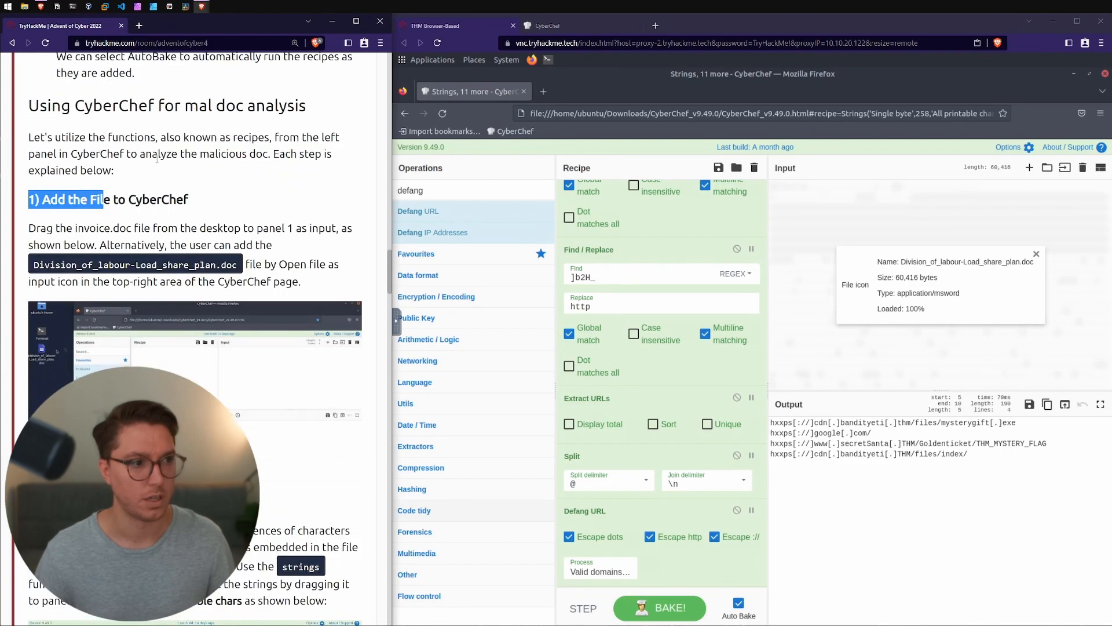
Step: Answer the question about the name of the downloaded malware with mysterygift.exe
drag(38, 242, 239, 242)
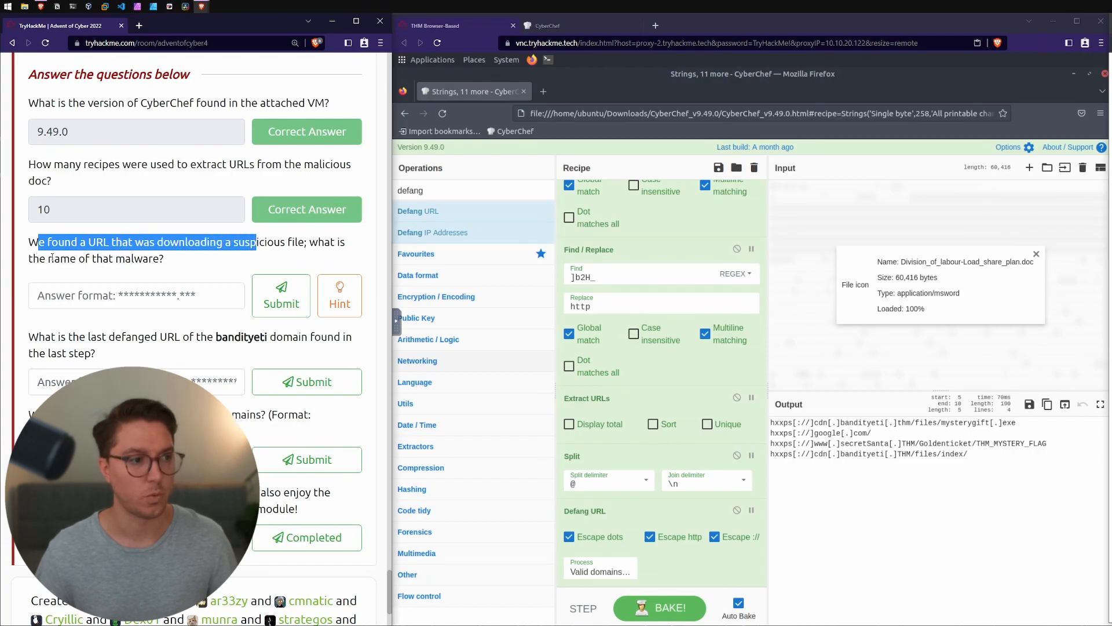
drag(54, 258, 145, 257)
click(209, 290)
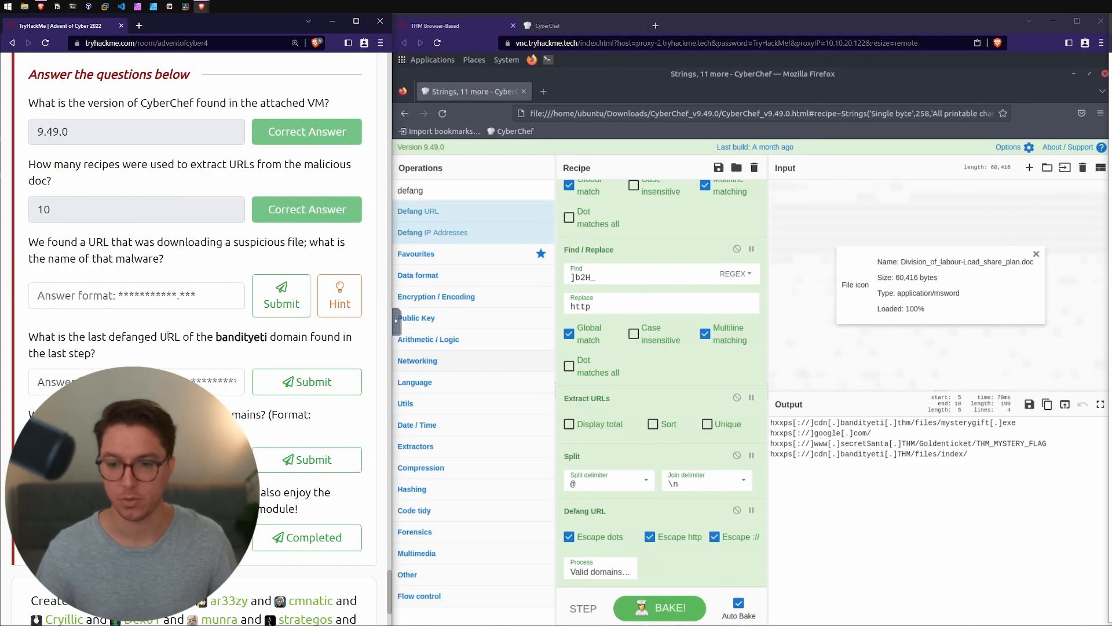
text(mysterygift.exe)
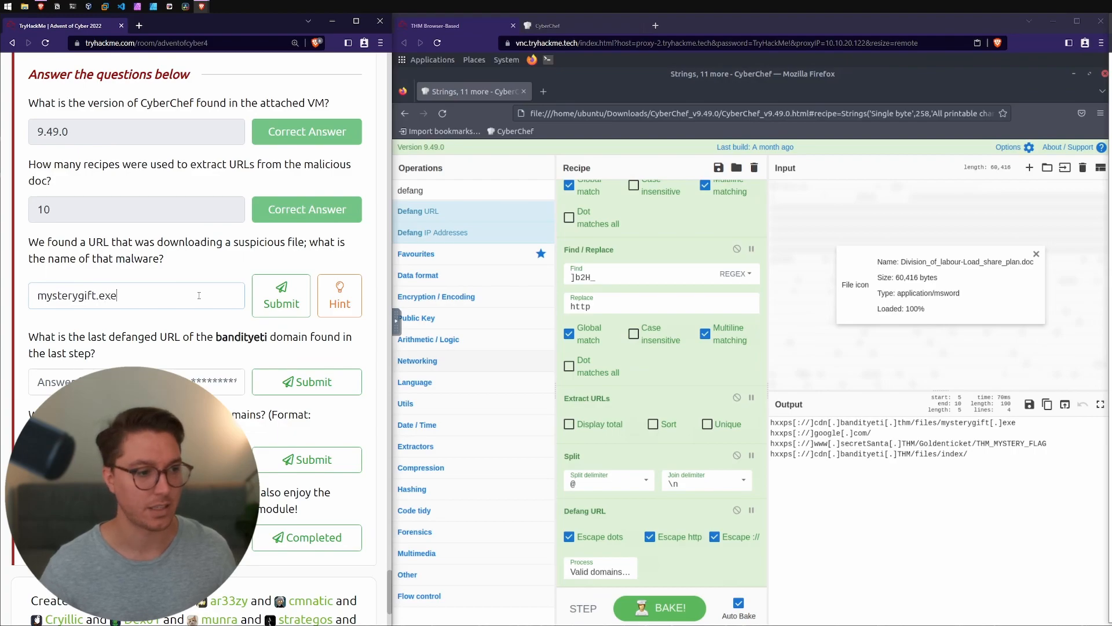
key(Return)
drag(45, 336, 323, 337)
drag(216, 355, 51, 336)
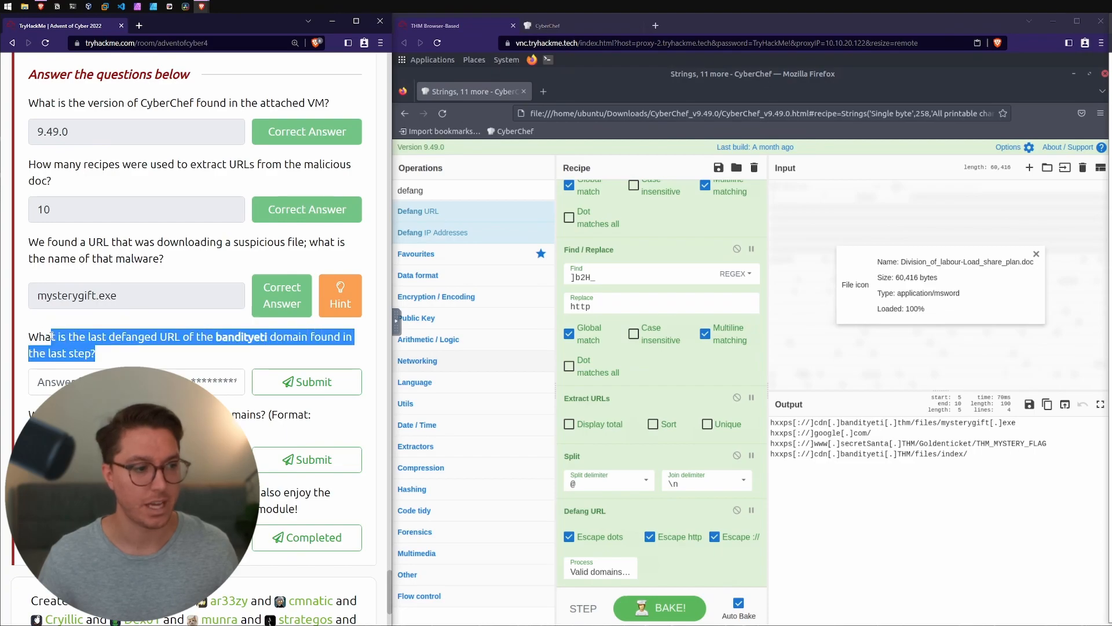
click(51, 336)
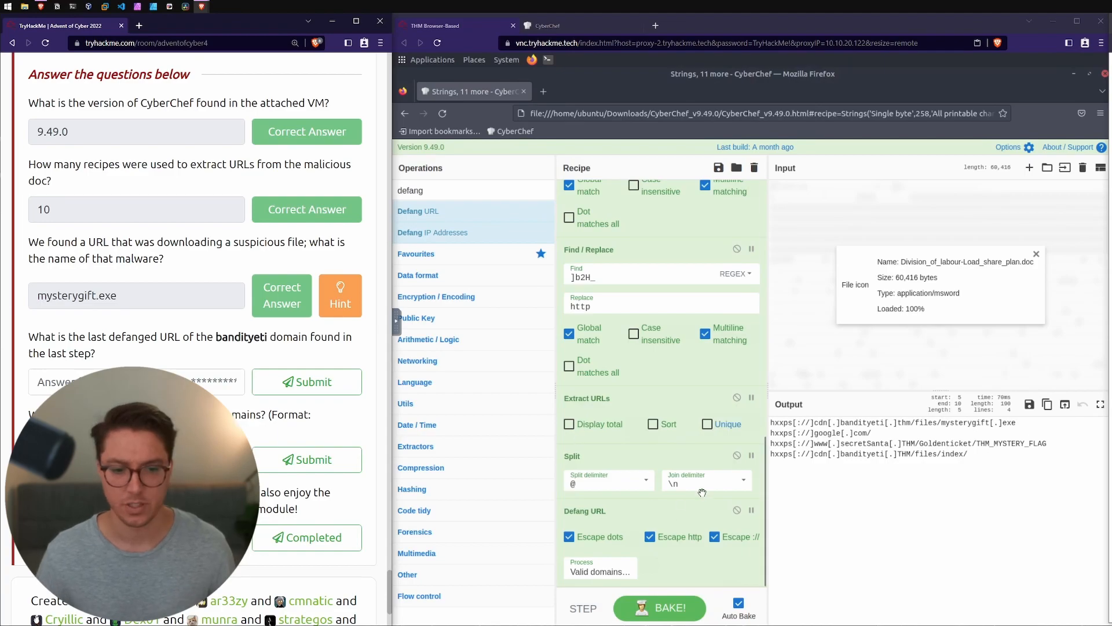
click(737, 510)
drag(948, 453, 781, 457)
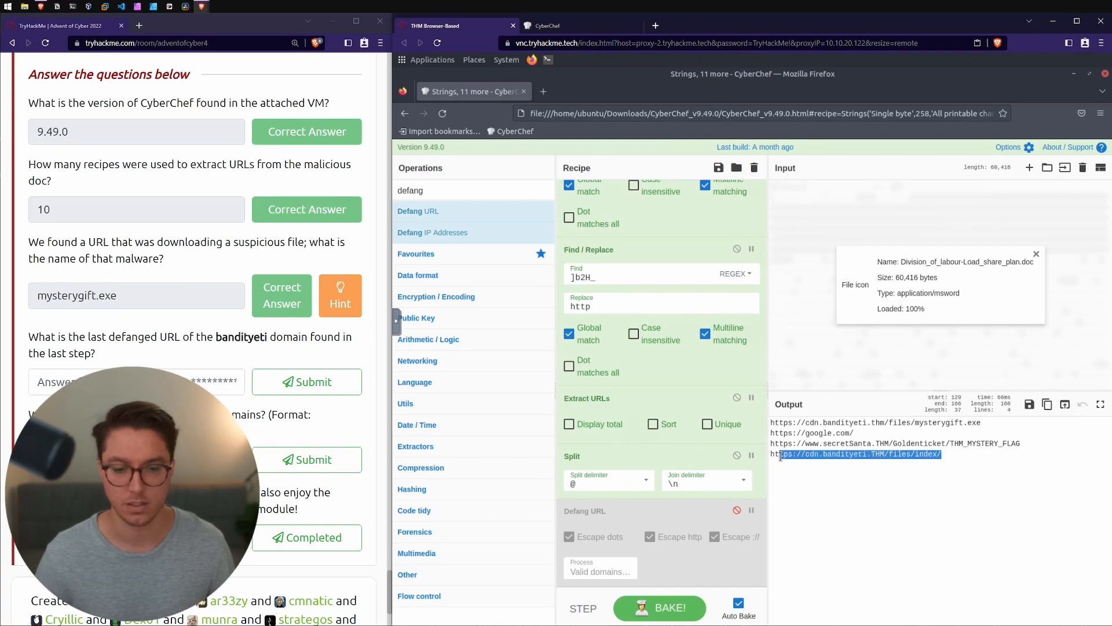
drag(781, 457, 771, 454)
key(ctrl+c)
click(137, 382)
key(ctrl+v)
click(307, 381)
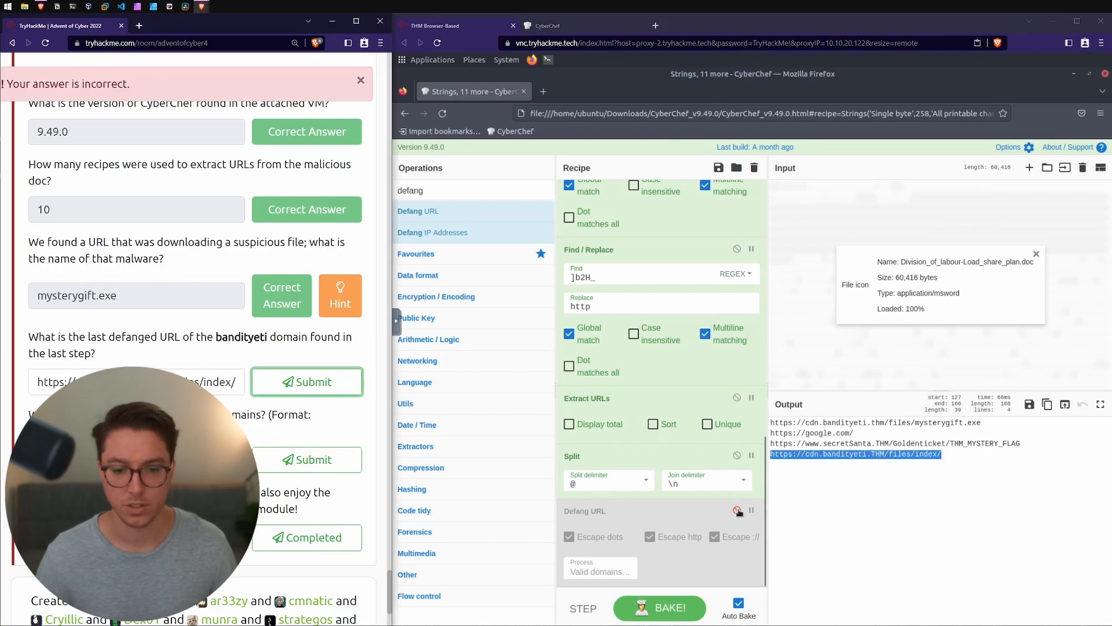
click(737, 511)
Step: Replace the bandityeti answer with the defanged URL hxxps[://]cdn[.]bandityeti[.]THM/files/index/ copied from the output and submit it
drag(967, 453, 771, 456)
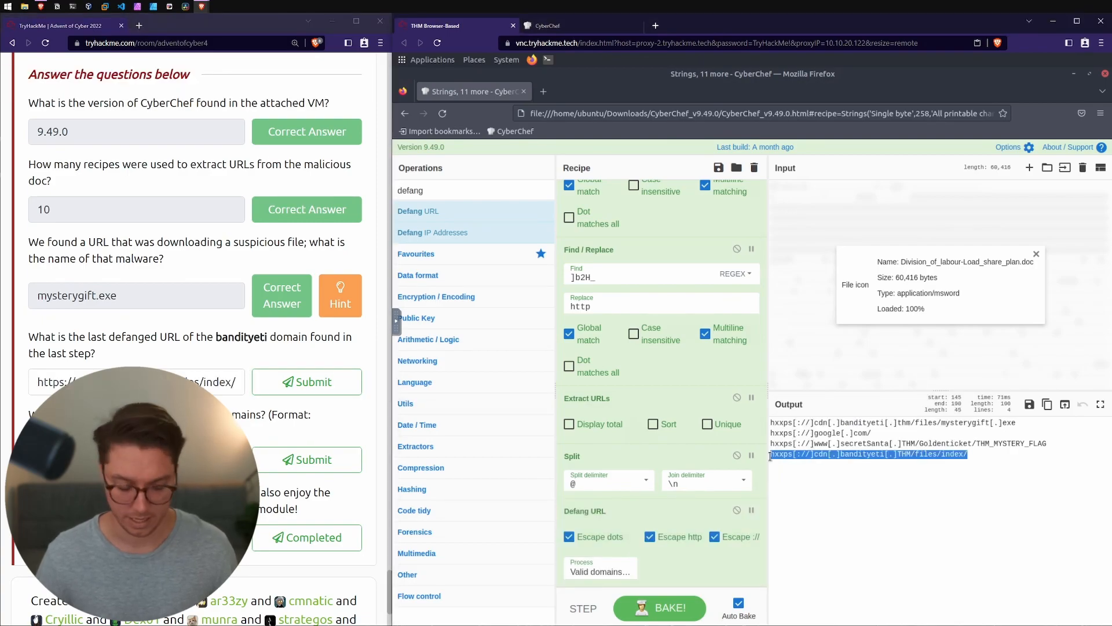
key(ctrl+c)
click(220, 382)
key(ctrl+a)
key(ctrl+v)
click(307, 382)
Step: Answer the ticket question with THM_MYSTERY_FLAG, copied from the secretSanta URL in the output
scroll(307, 382, down, 2)
drag(29, 310, 258, 313)
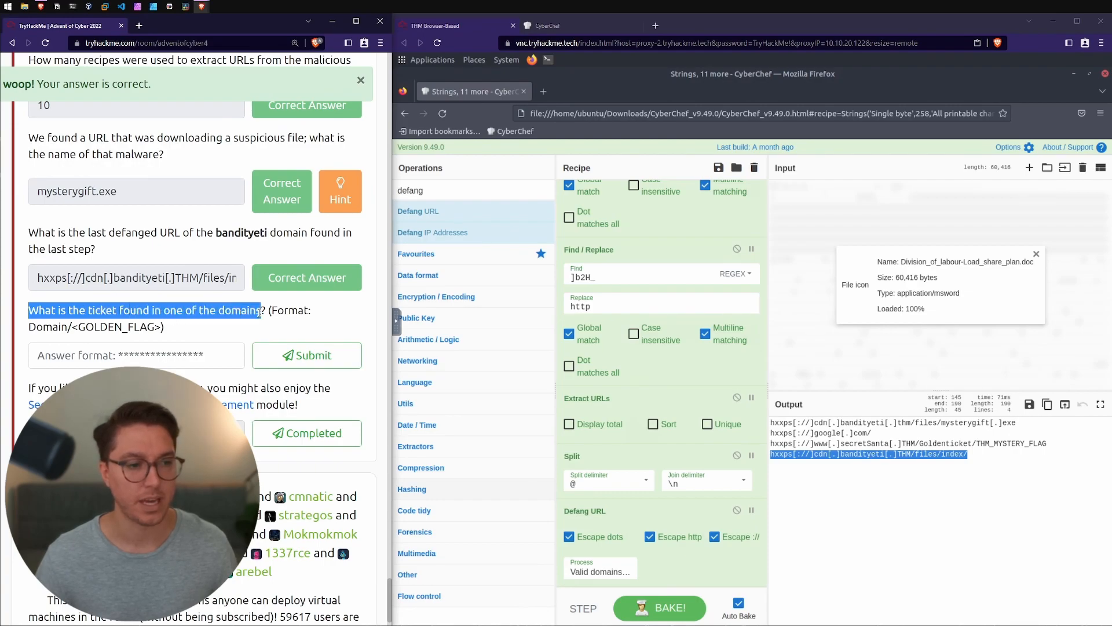
click(1023, 444)
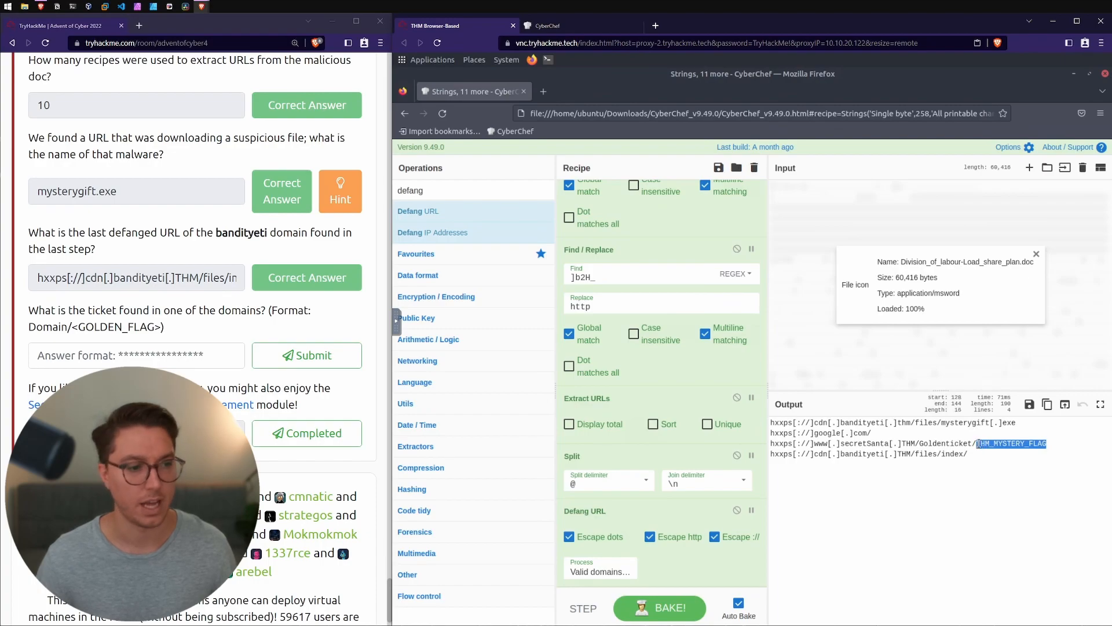
key(ctrl+c)
click(137, 355)
key(ctrl+v)
click(307, 355)
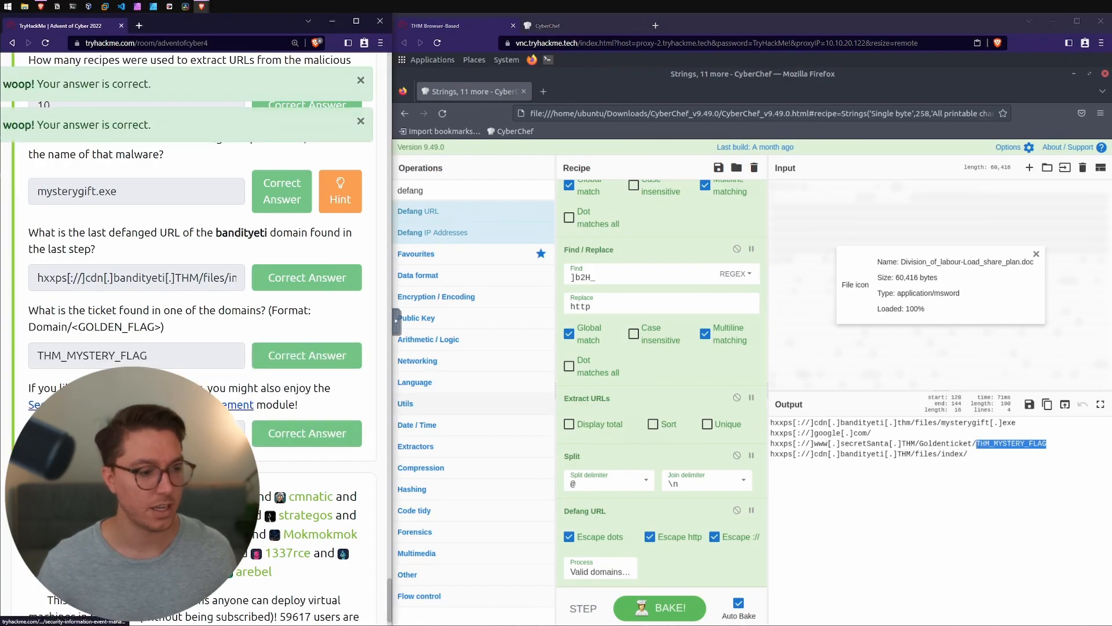